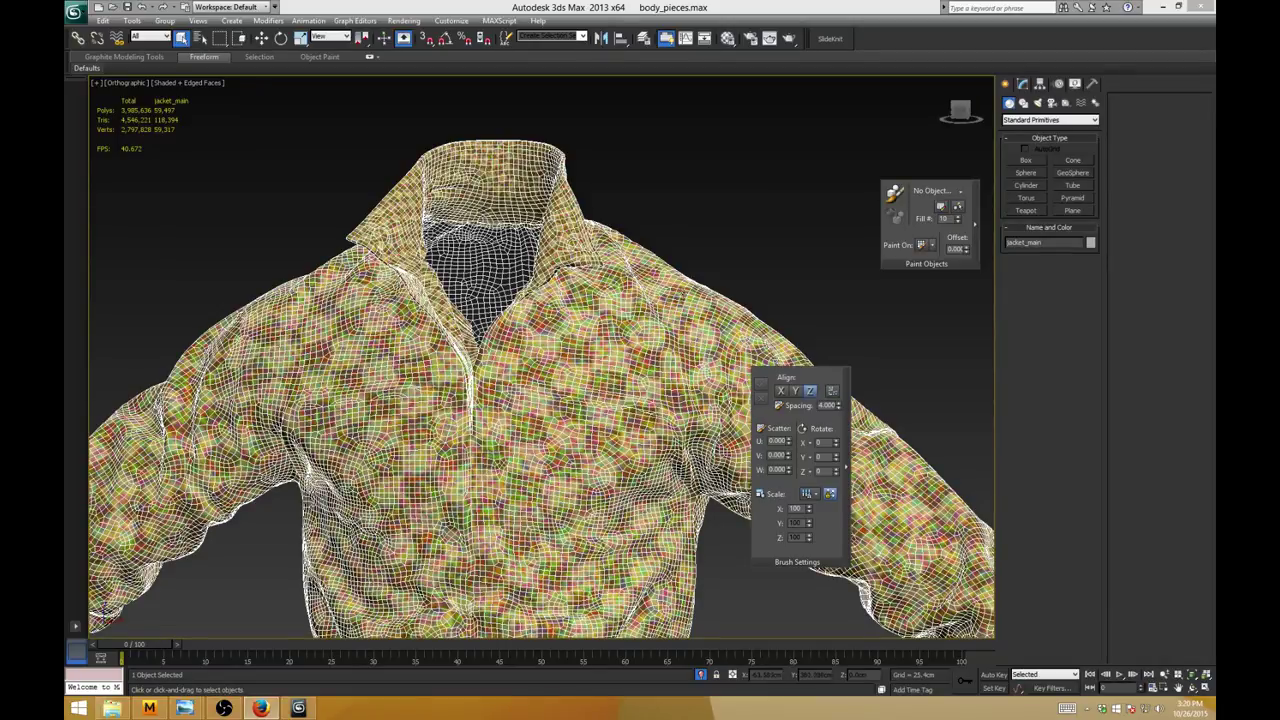
Step: Open the UV editor for the jacket's Unwrap UVW modifier at Face level and maximize its window
alt+middle_drag(530, 270, 650, 182)
click(650, 182)
click(604, 259)
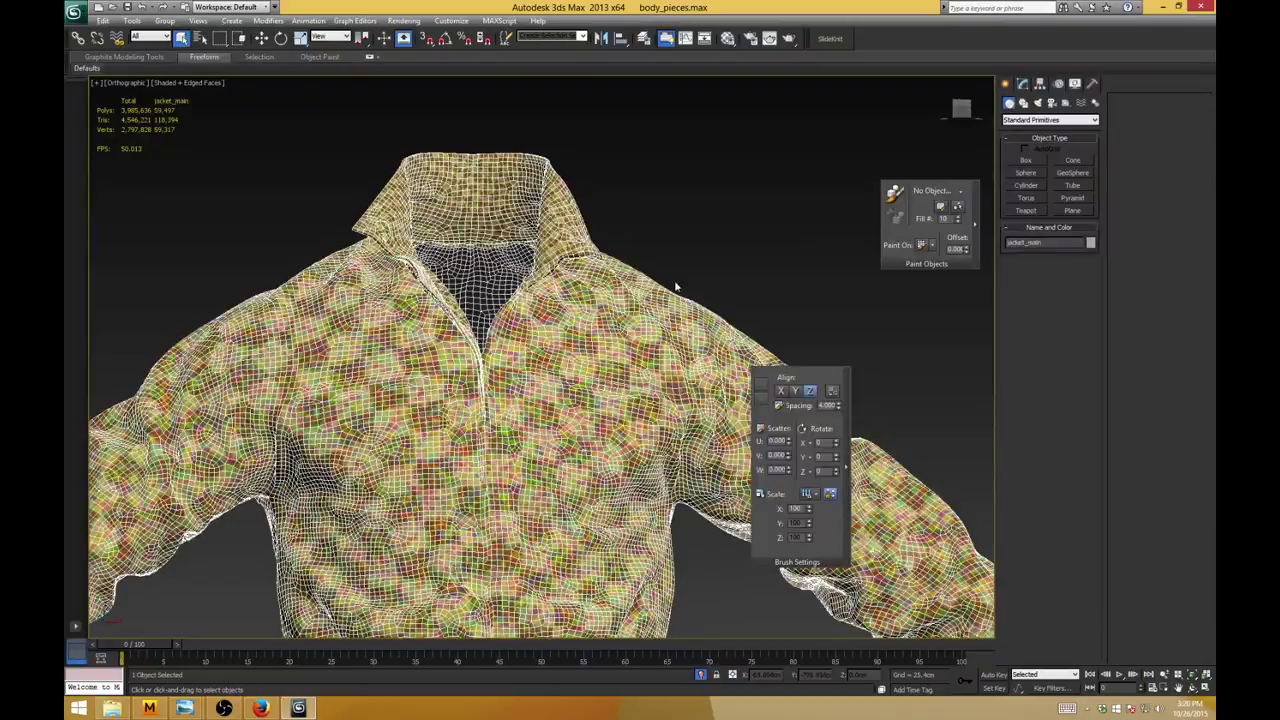
alt+middle_drag(677, 284, 656, 294)
click(1020, 86)
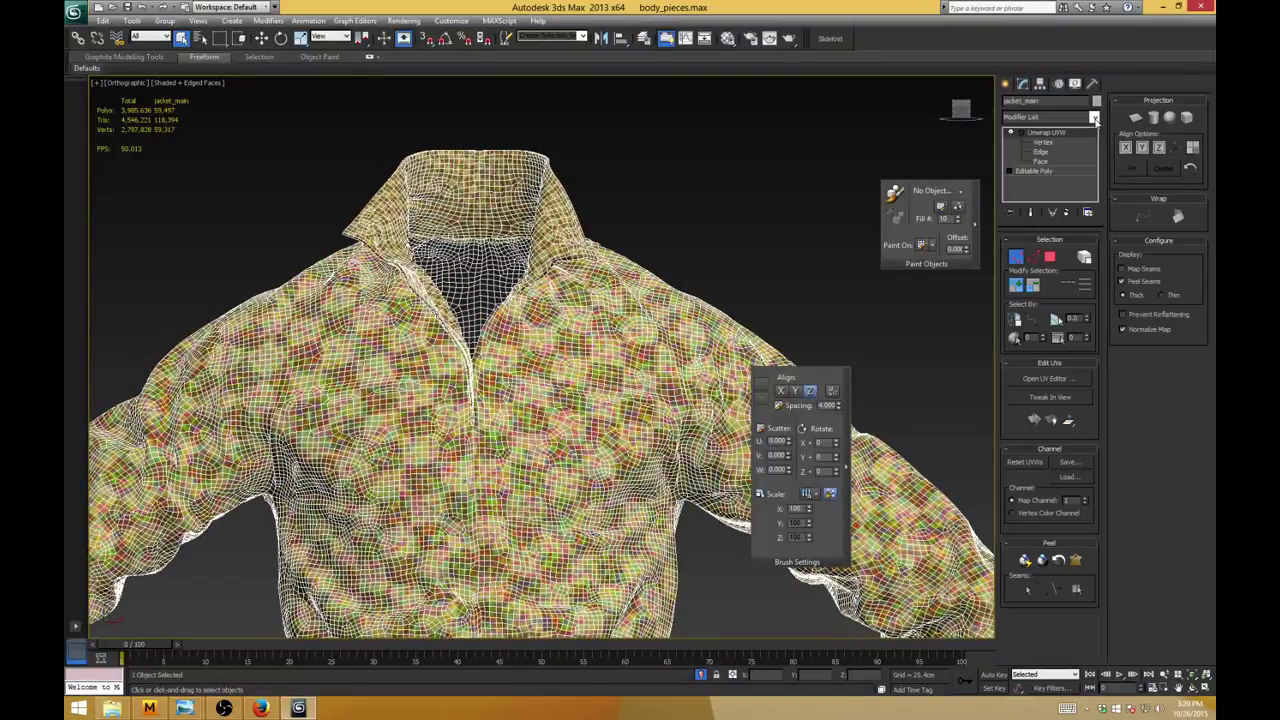
click(1046, 154)
click(1045, 162)
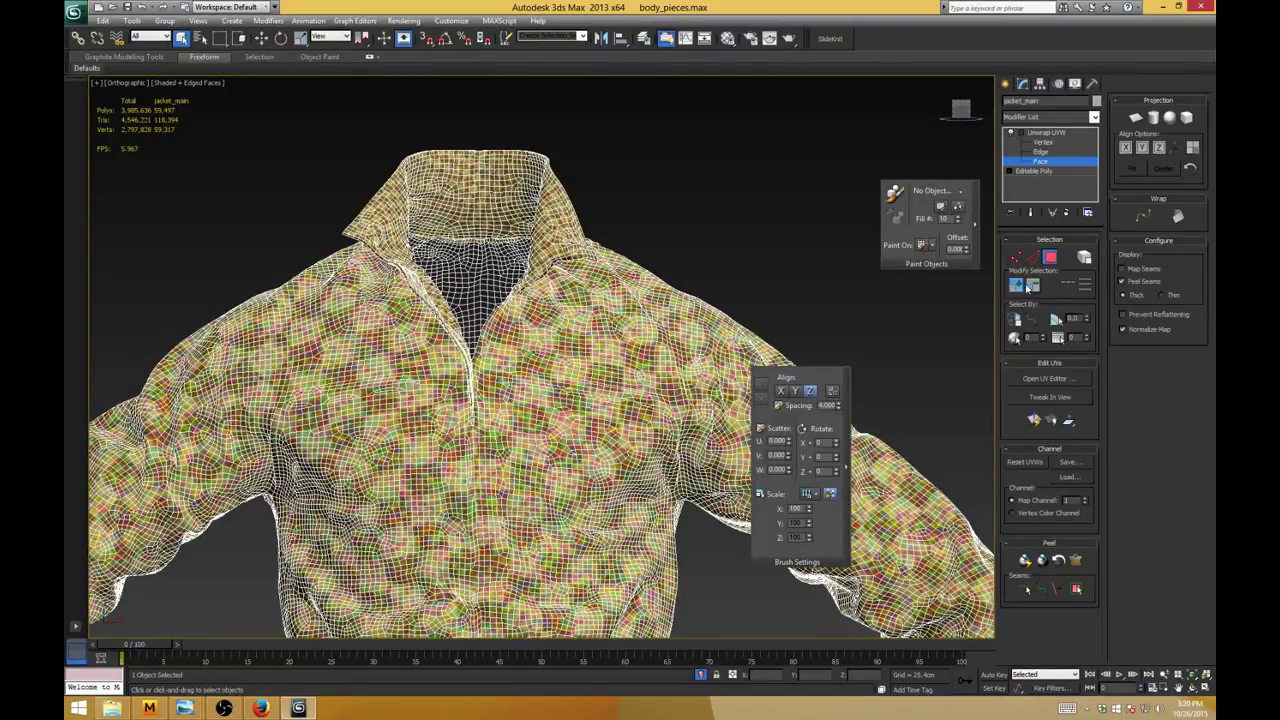
click(1040, 383)
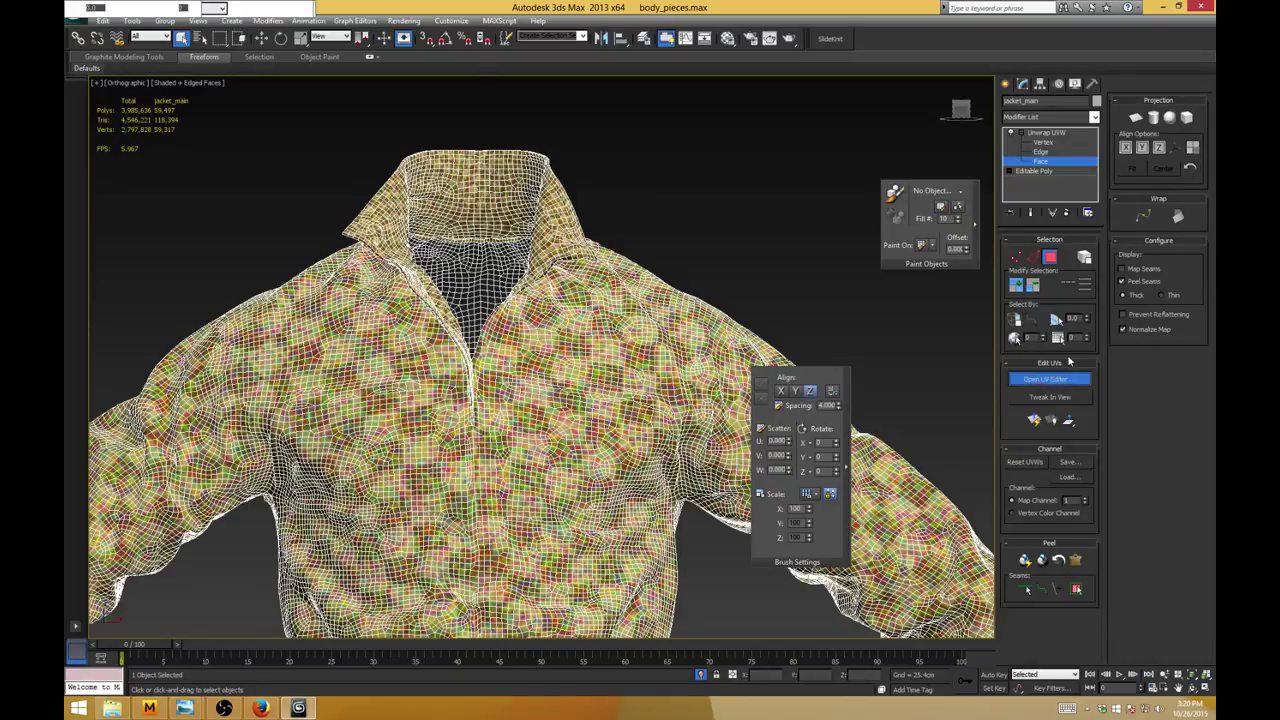
double_click(293, 57)
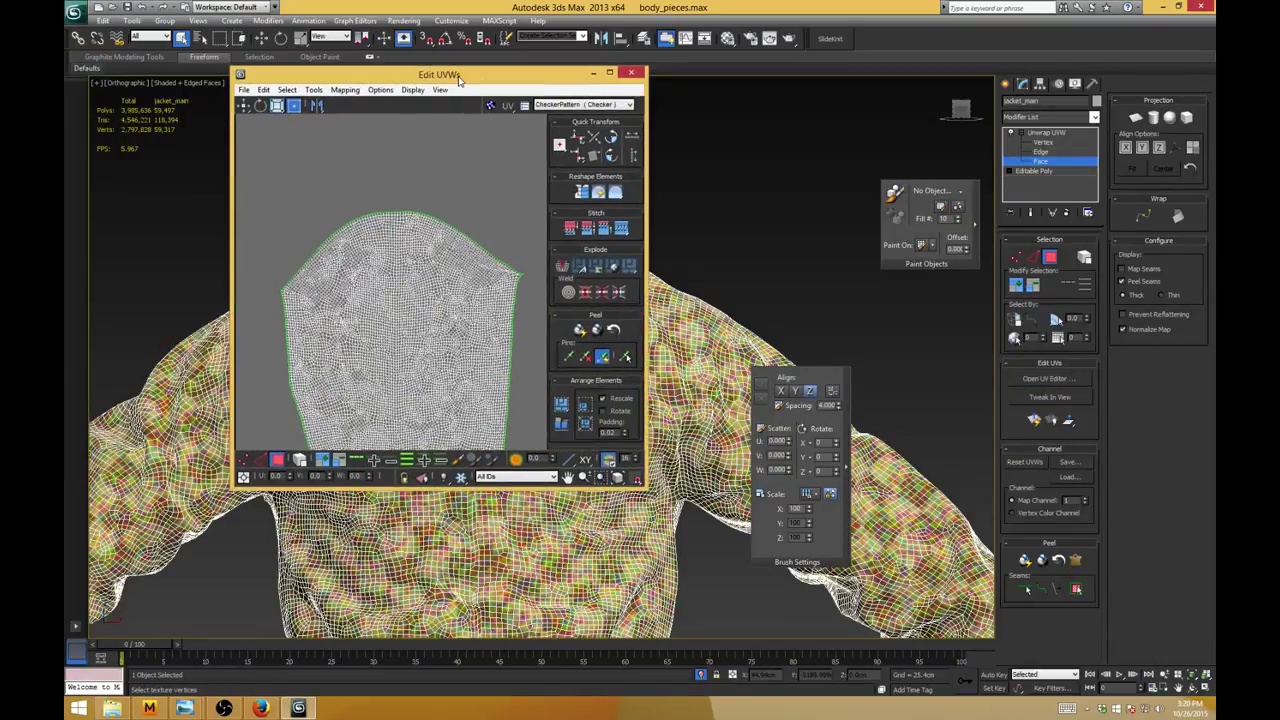
Step: Examine the jacket's UV shells, checking the sleeve's cuff edge and the seams splitting the back piece
scroll(514, 292, down, 4)
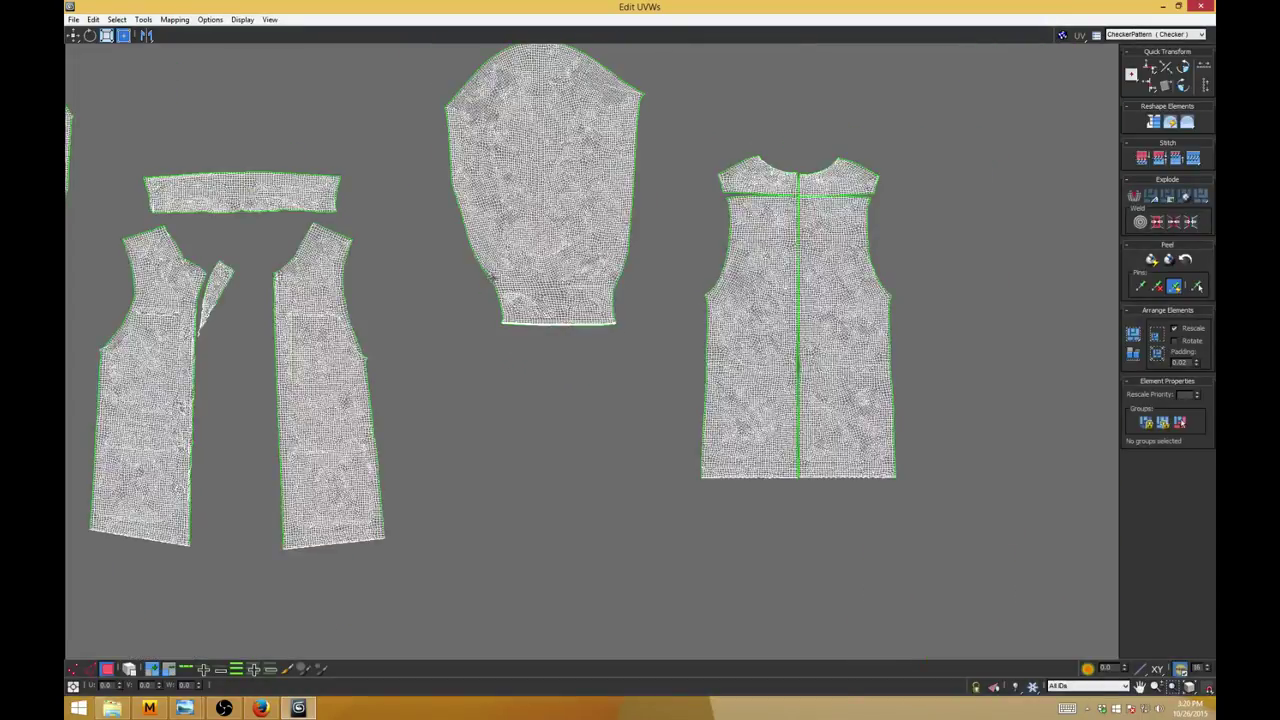
scroll(591, 324, up, 12)
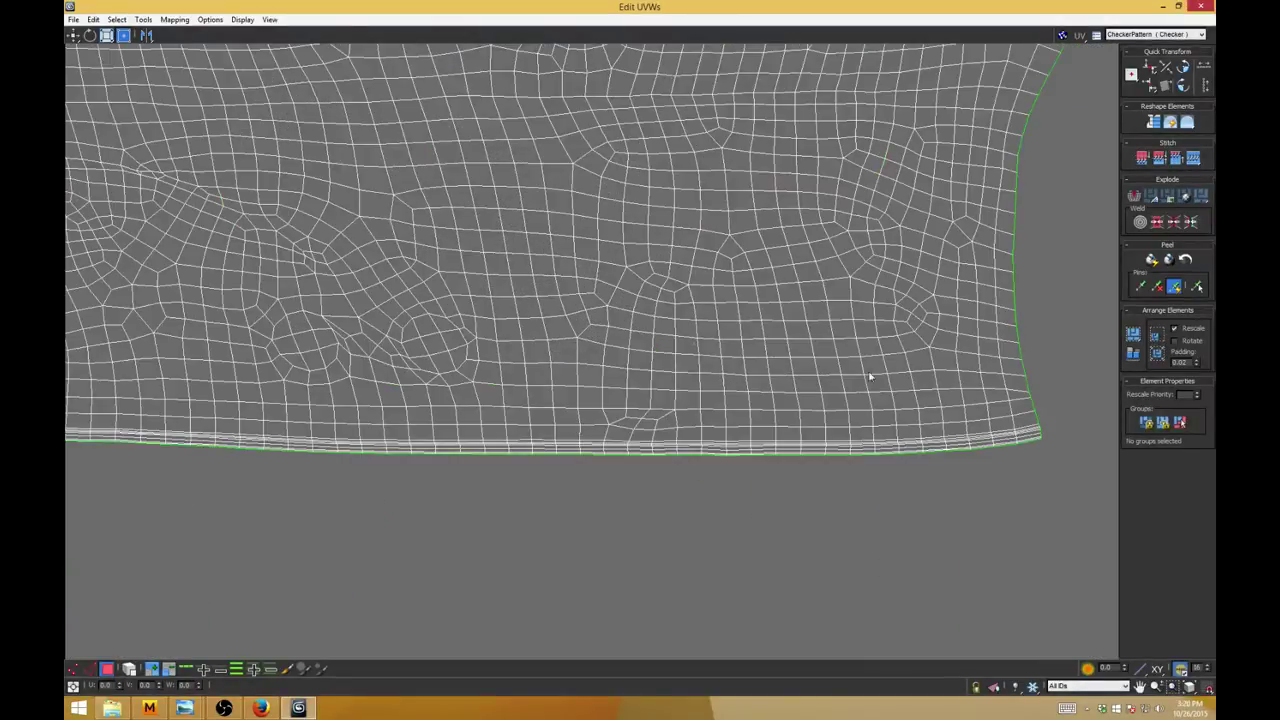
middle_drag(905, 352, 454, 299)
scroll(525, 308, down, 4)
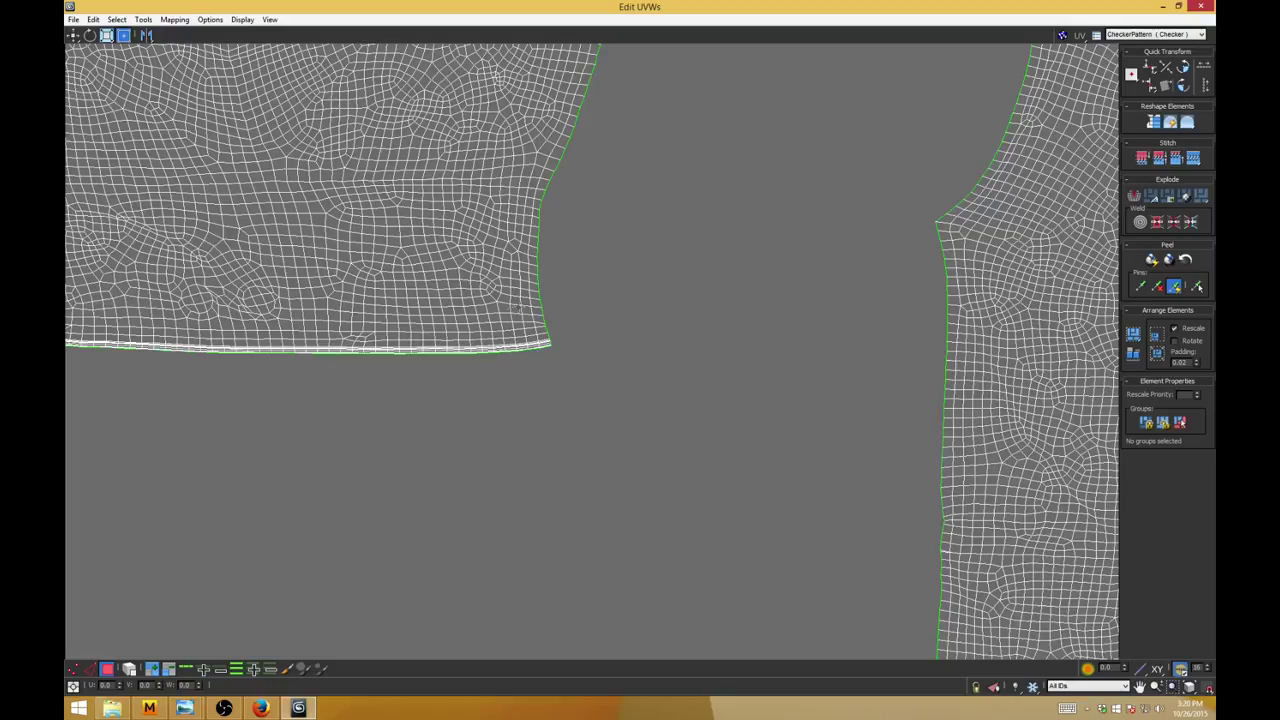
scroll(637, 305, down, 4)
middle_drag(892, 232, 793, 281)
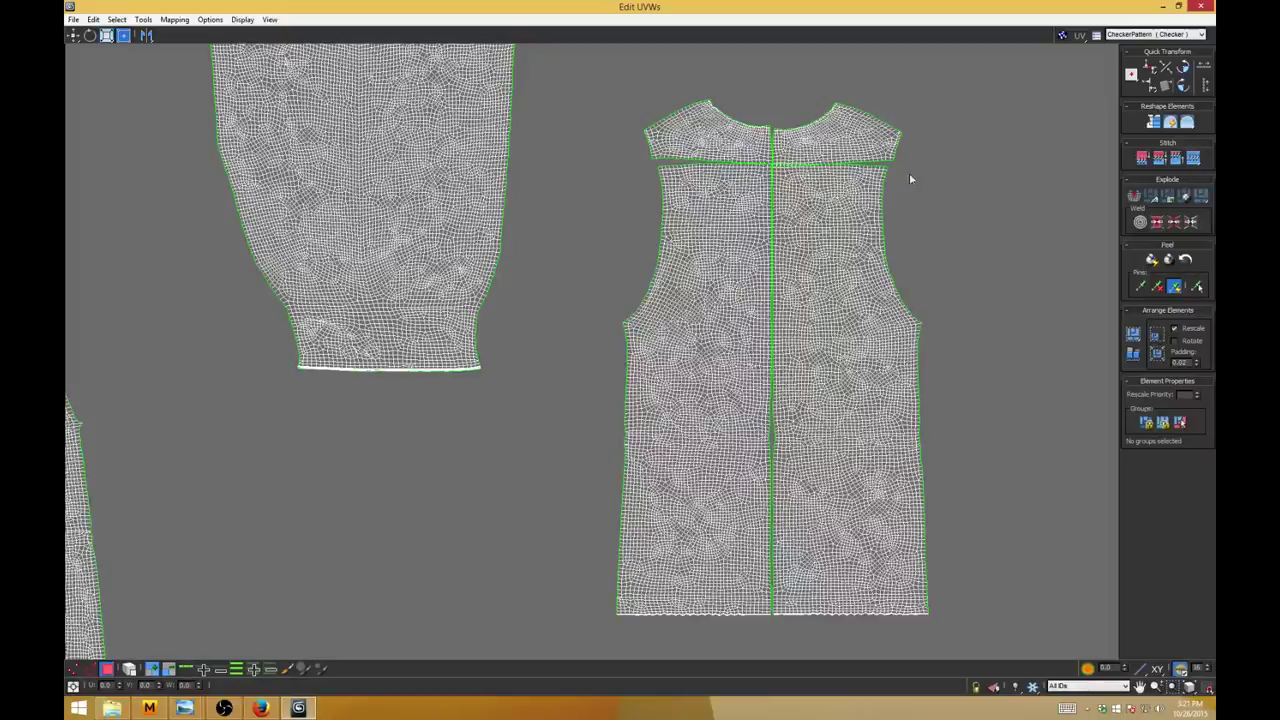
key(1)
middle_drag(990, 146, 976, 189)
click(976, 190)
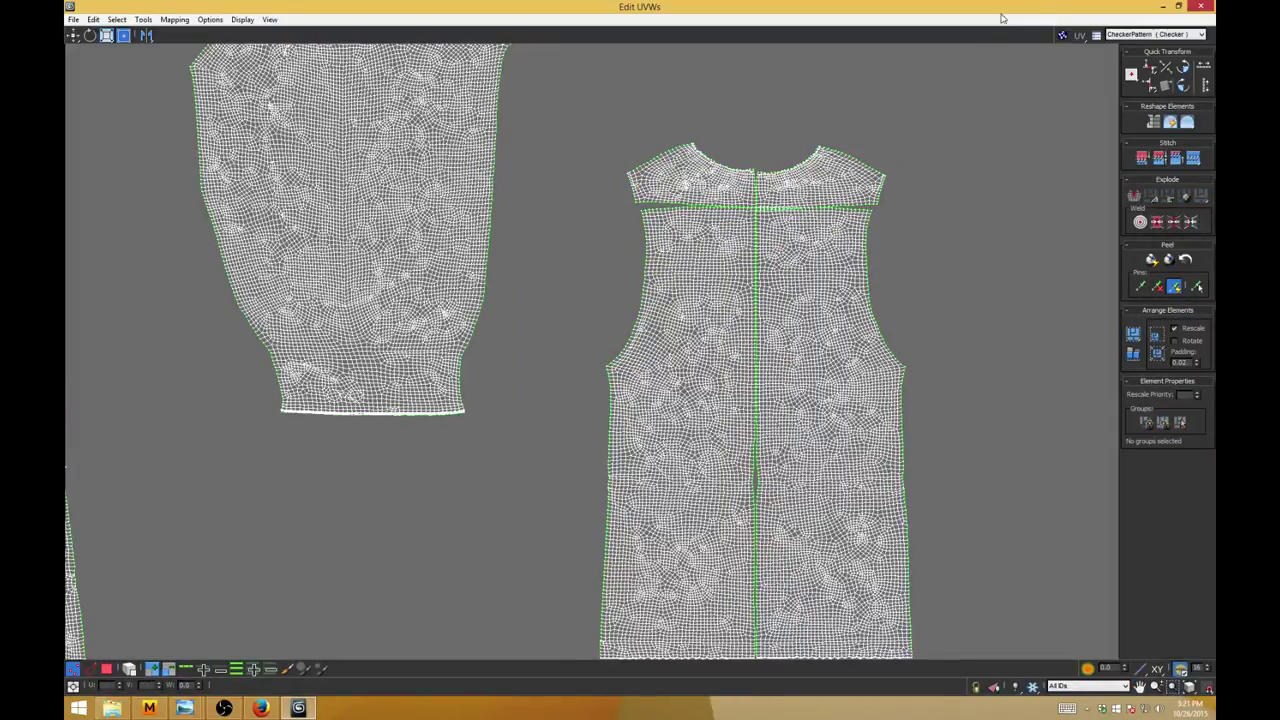
Step: Restore the UV editor to a floating window over the viewport and set vertex selection for the back piece
drag(1037, 10, 615, 84)
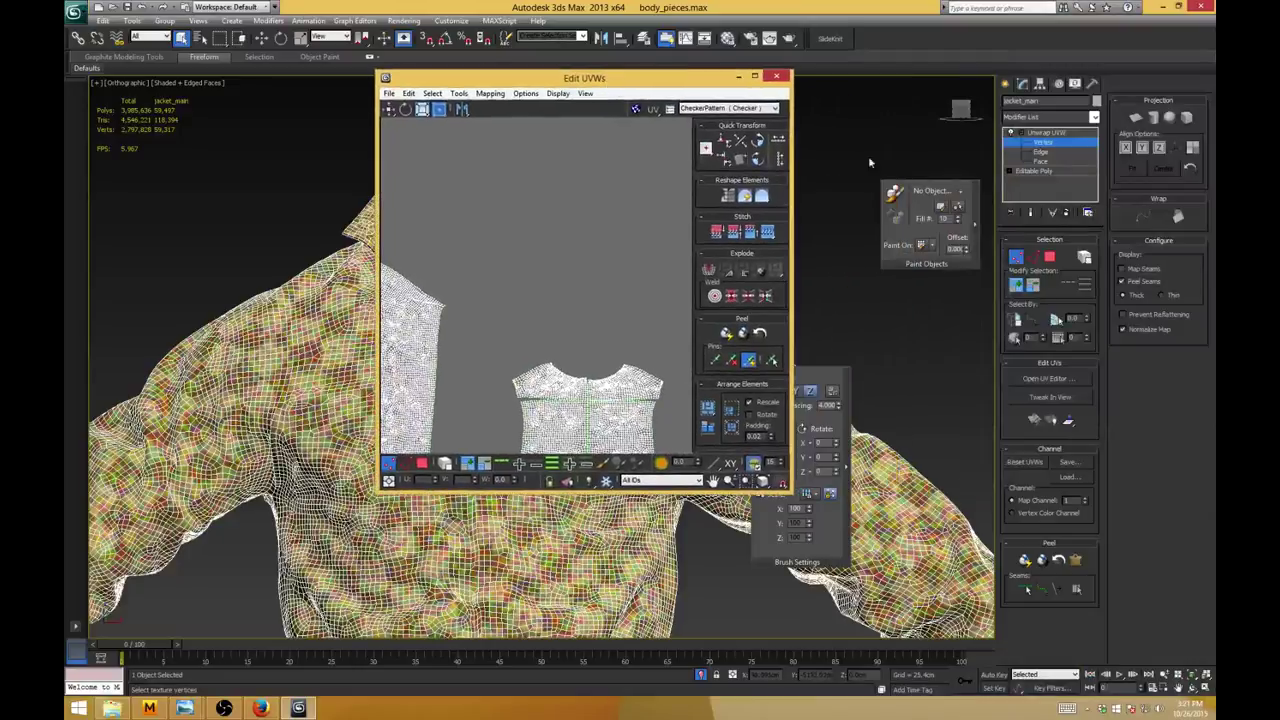
click(1046, 162)
middle_drag(562, 362, 524, 209)
scroll(554, 220, up, 3)
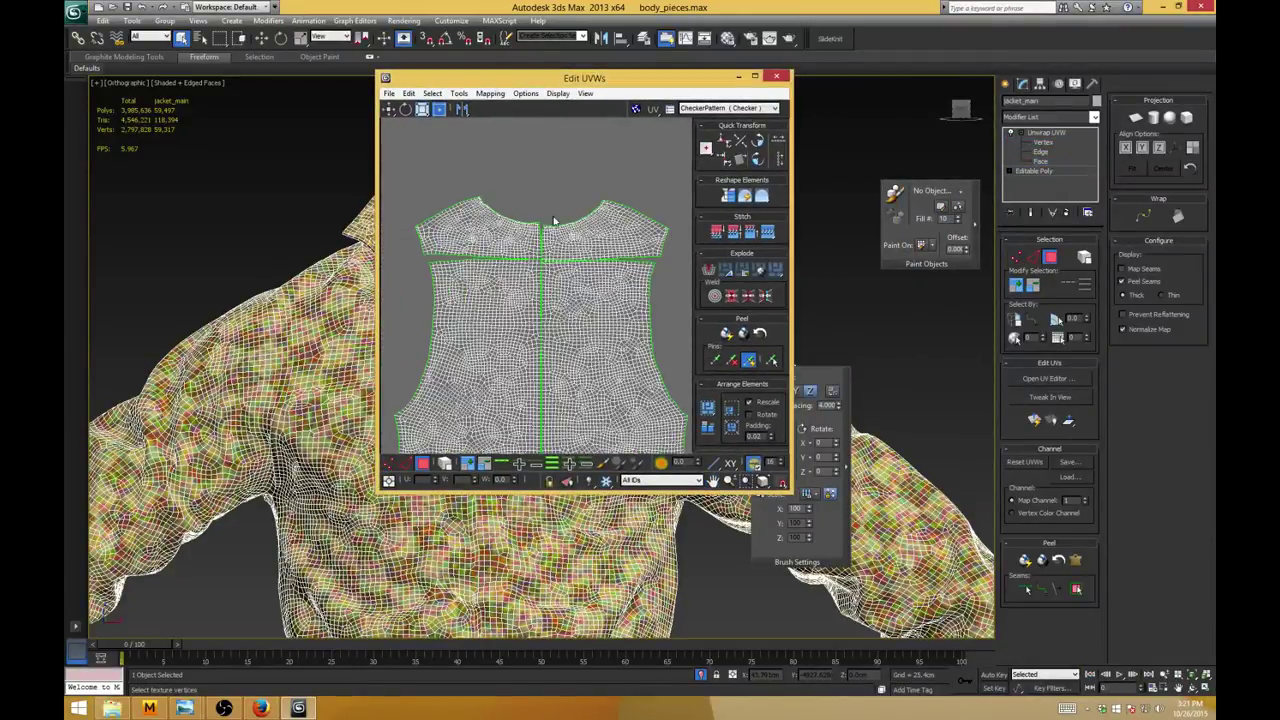
key(1)
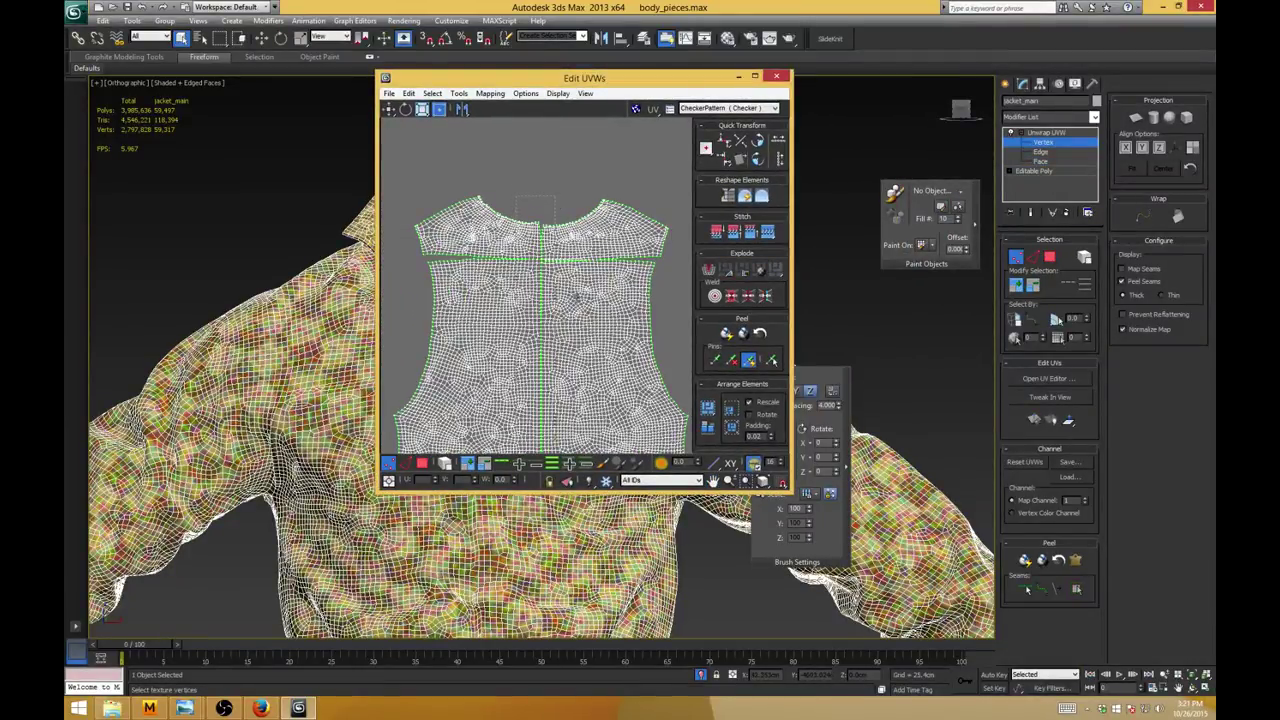
Step: Weld the UV vertices along the back piece's vertical centre seam from neckline to hem
drag(555, 224, 557, 468)
middle_drag(585, 266, 580, 74)
middle_drag(572, 420, 580, 237)
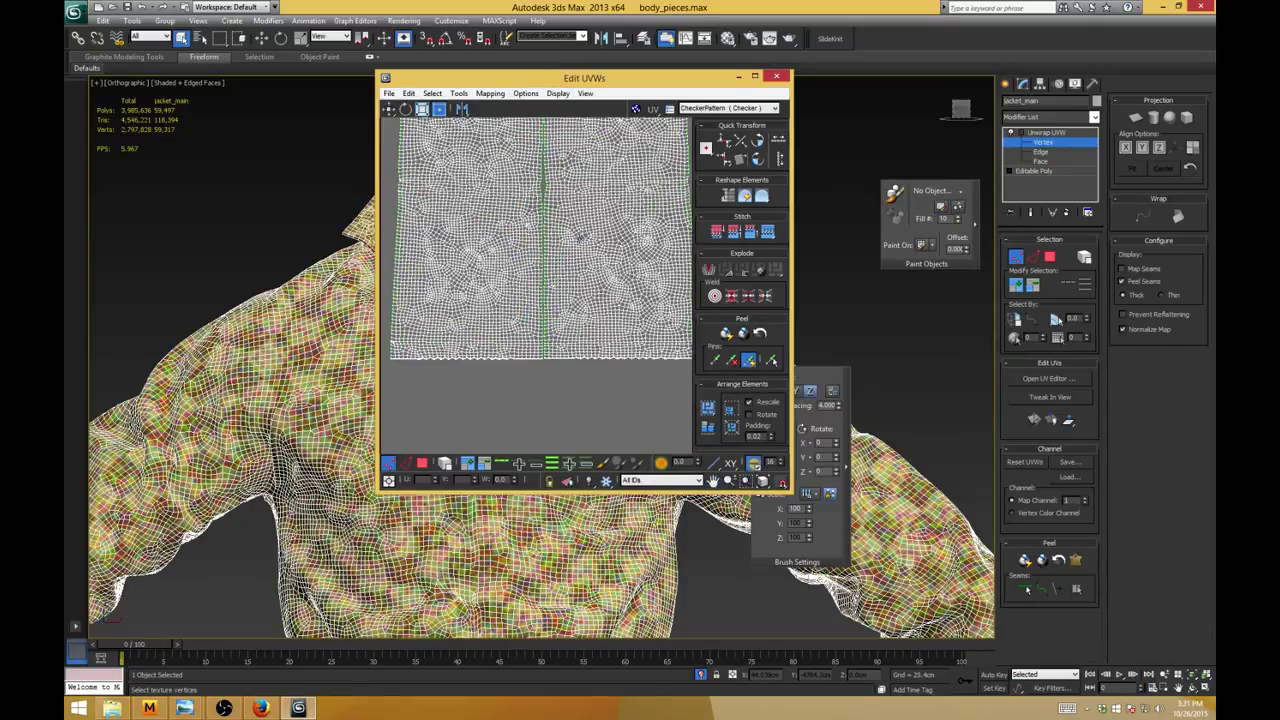
scroll(580, 238, down, 2)
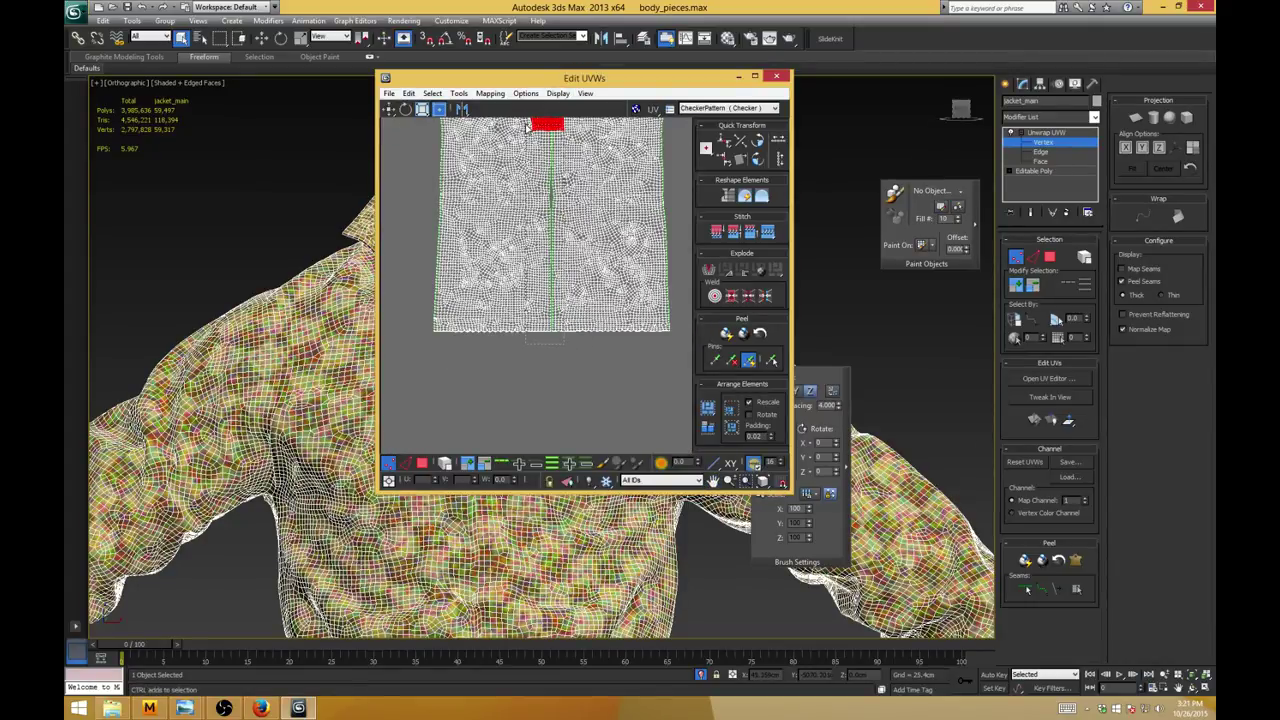
ctrl+drag(527, 127, 527, 123)
middle_drag(578, 172, 583, 416)
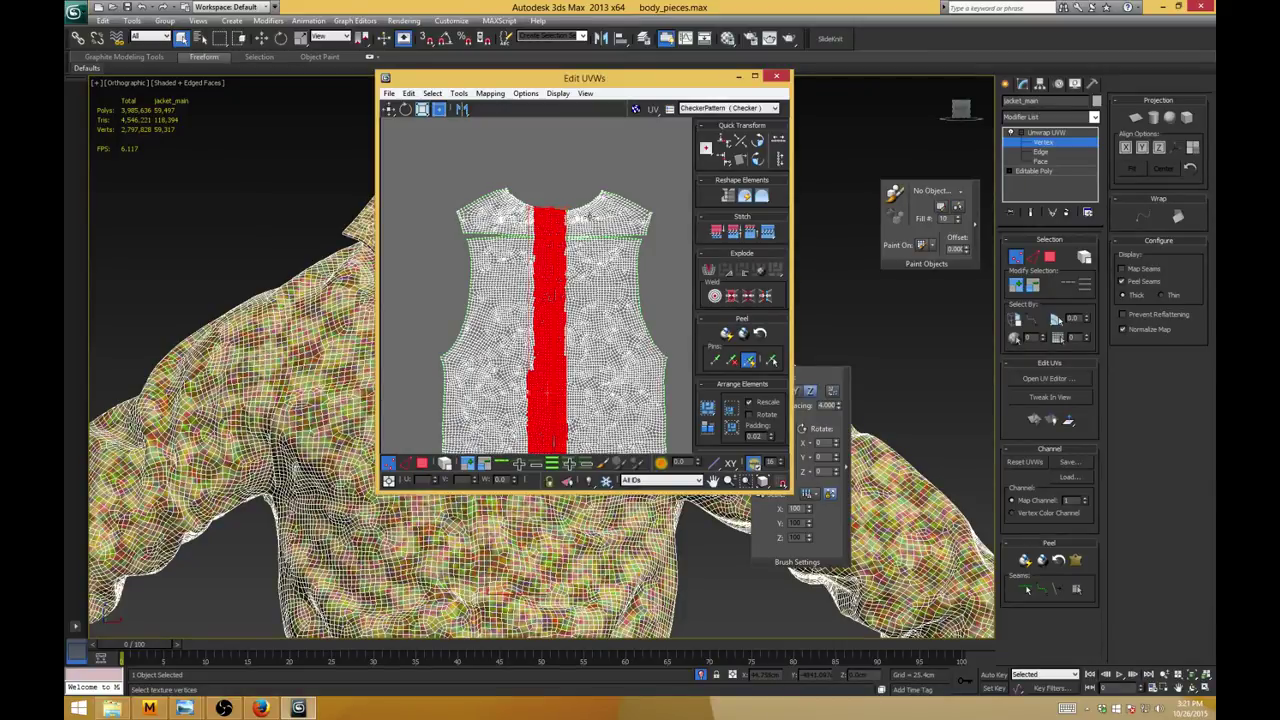
click(458, 93)
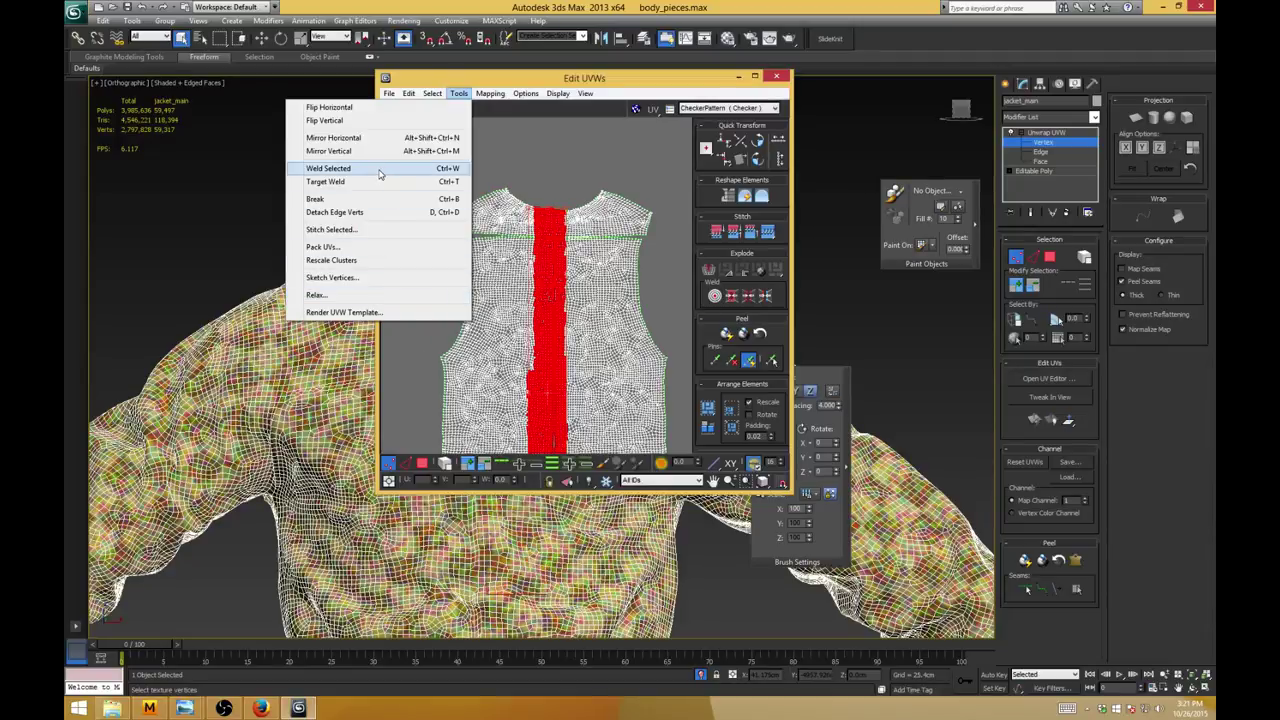
click(755, 298)
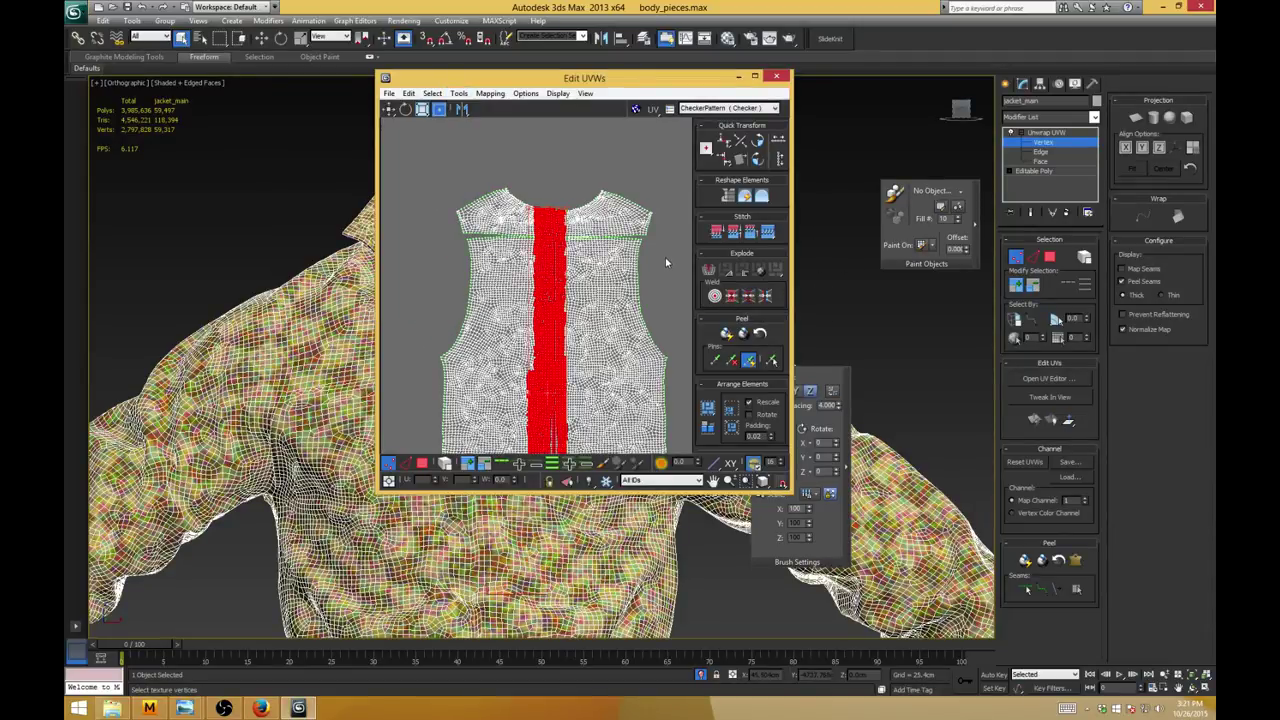
Step: Weld both halves of the horizontal yoke seam across the back piece's shoulders
click(663, 228)
drag(663, 226, 553, 255)
click(748, 297)
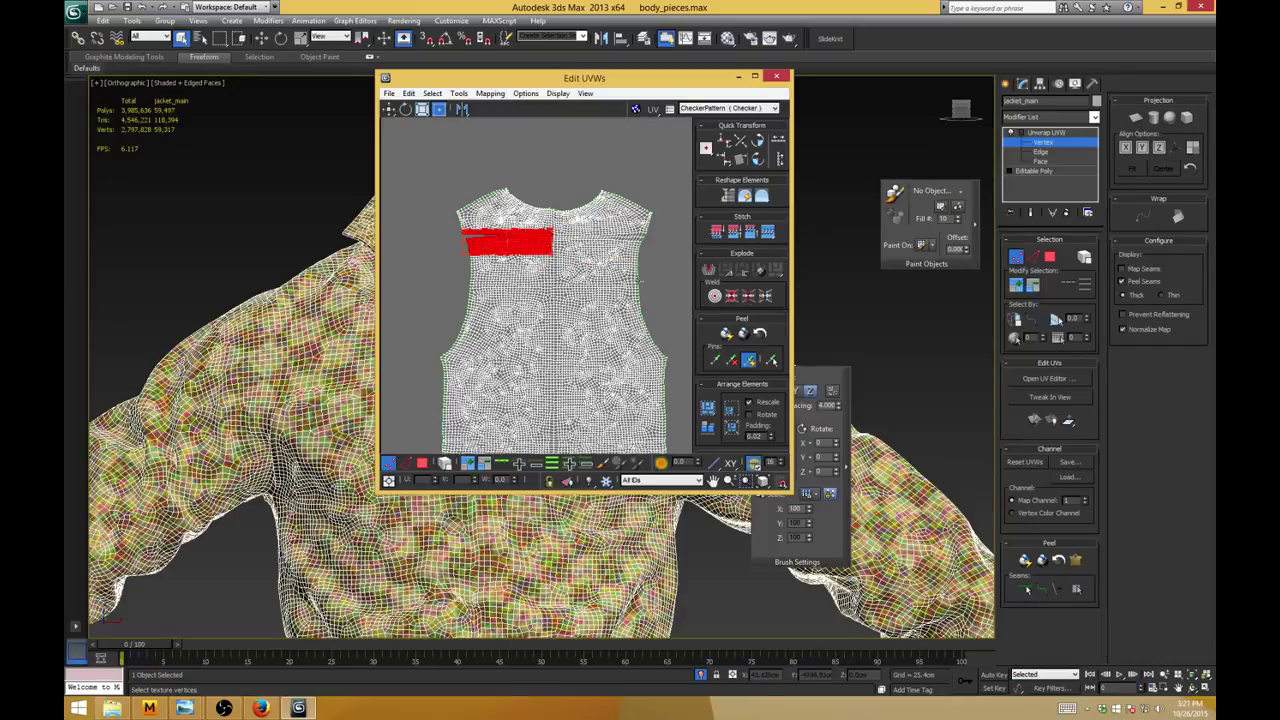
click(752, 298)
Step: Maximize the UV editor and relax the whole back piece by edge angles with an amount of 1.0
double_click(569, 78)
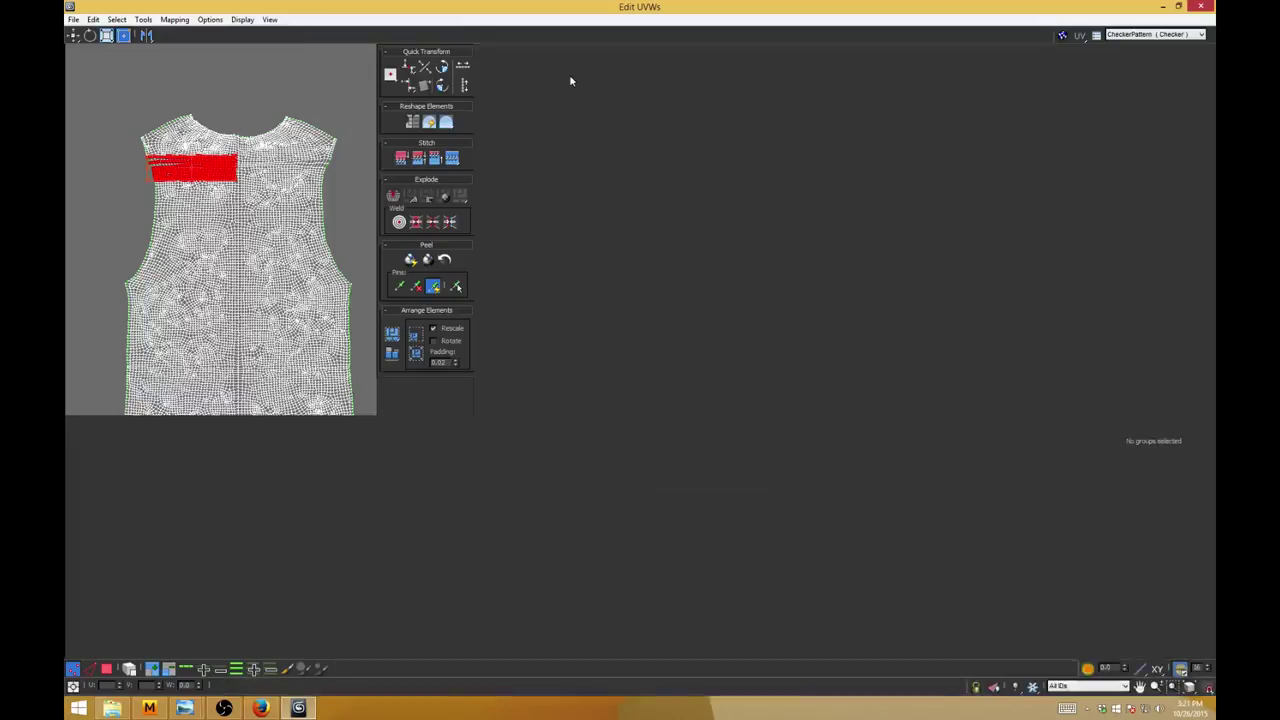
middle_drag(535, 161, 394, 450)
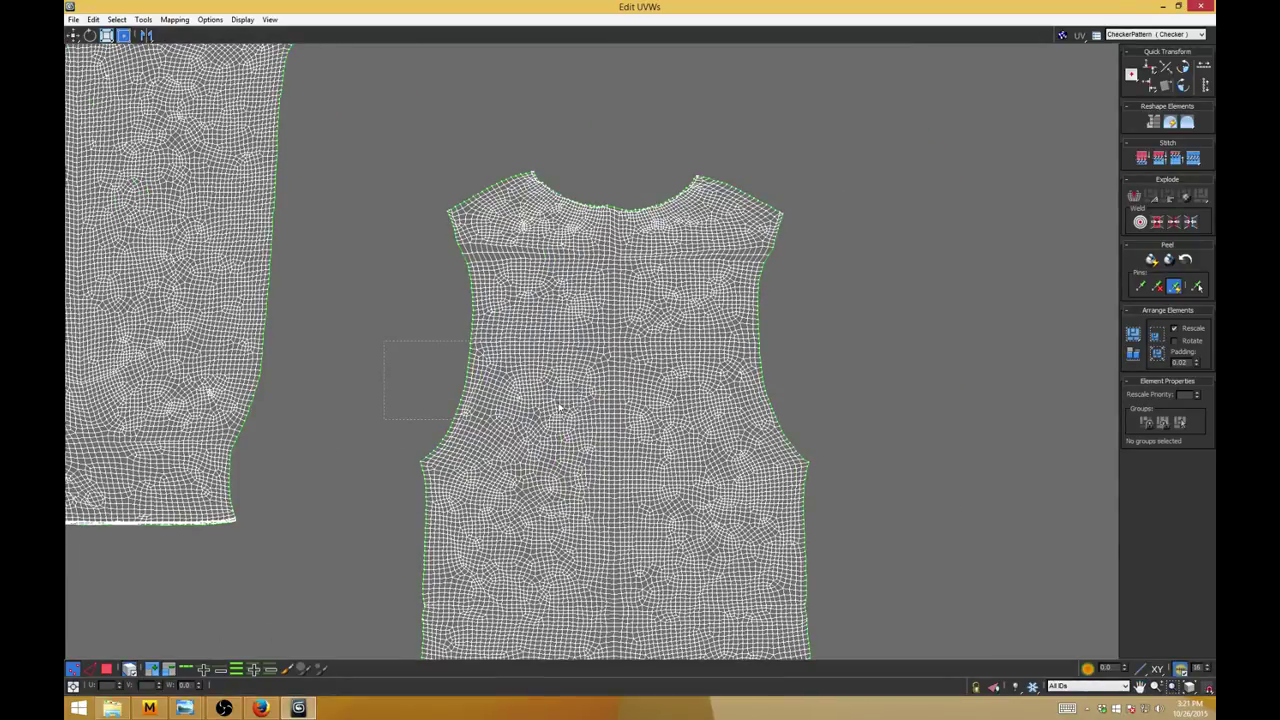
click(143, 20)
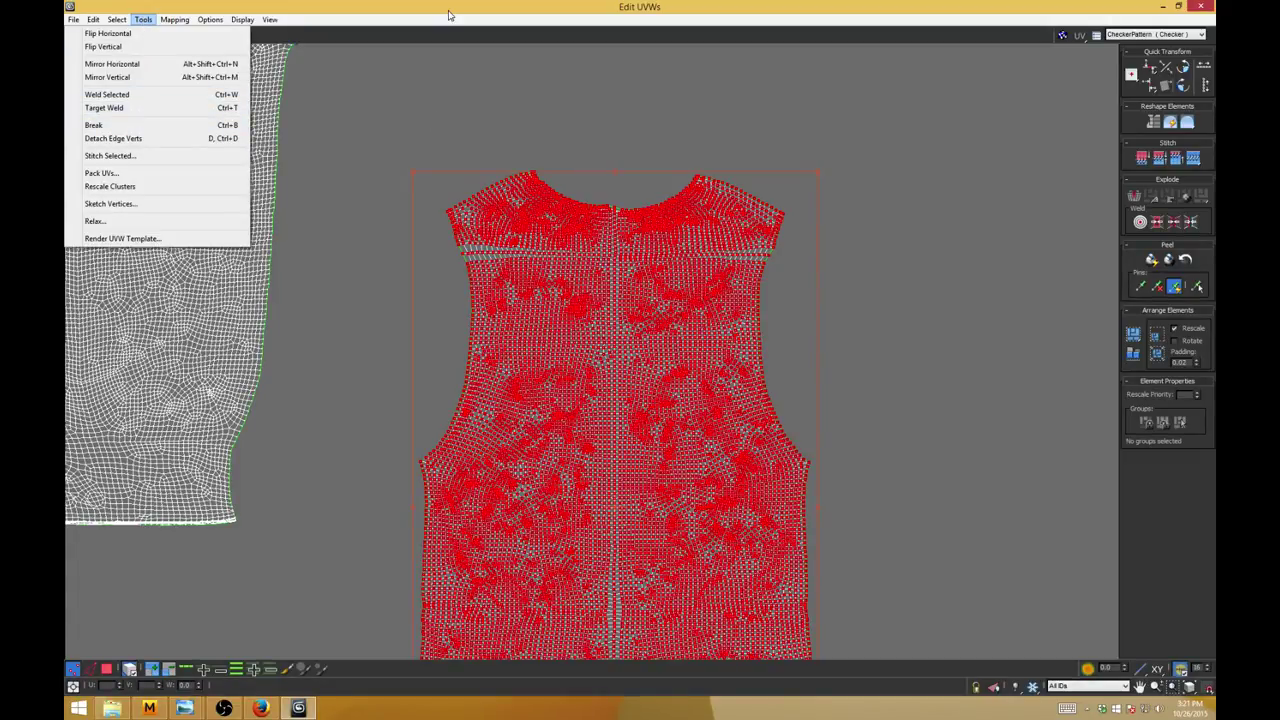
click(97, 221)
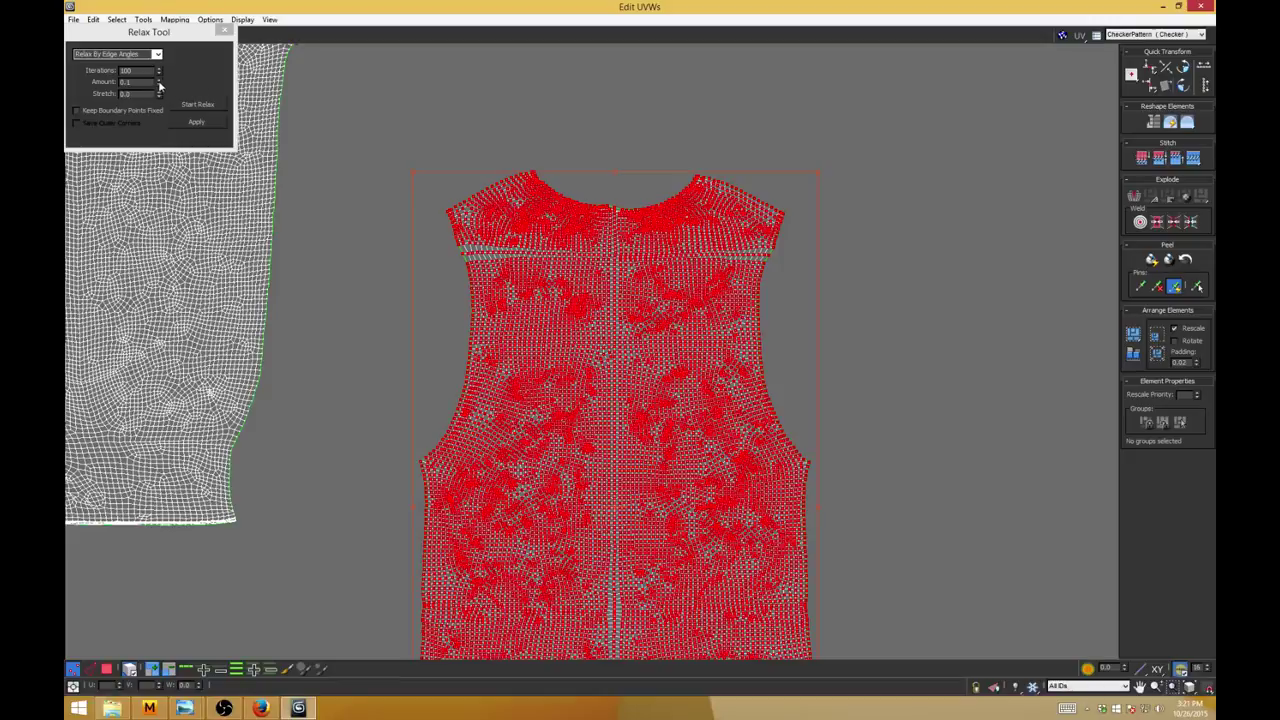
drag(159, 84, 160, 50)
click(205, 105)
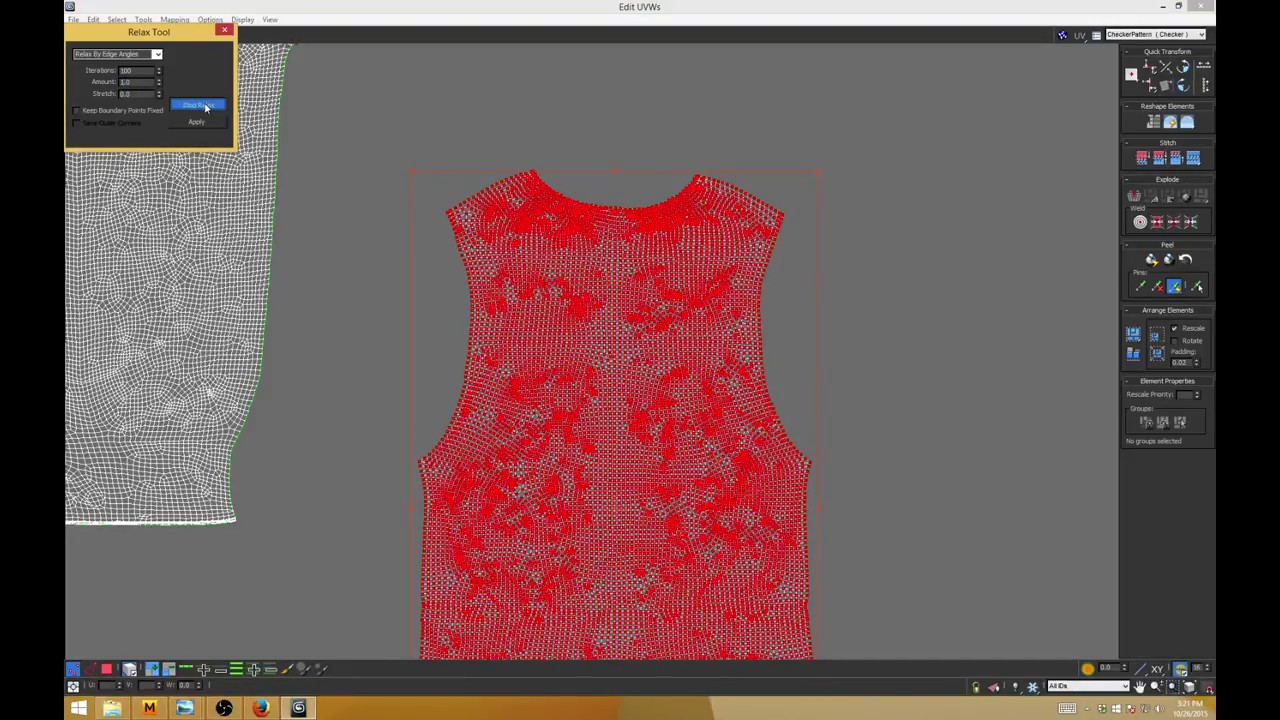
click(205, 107)
click(224, 30)
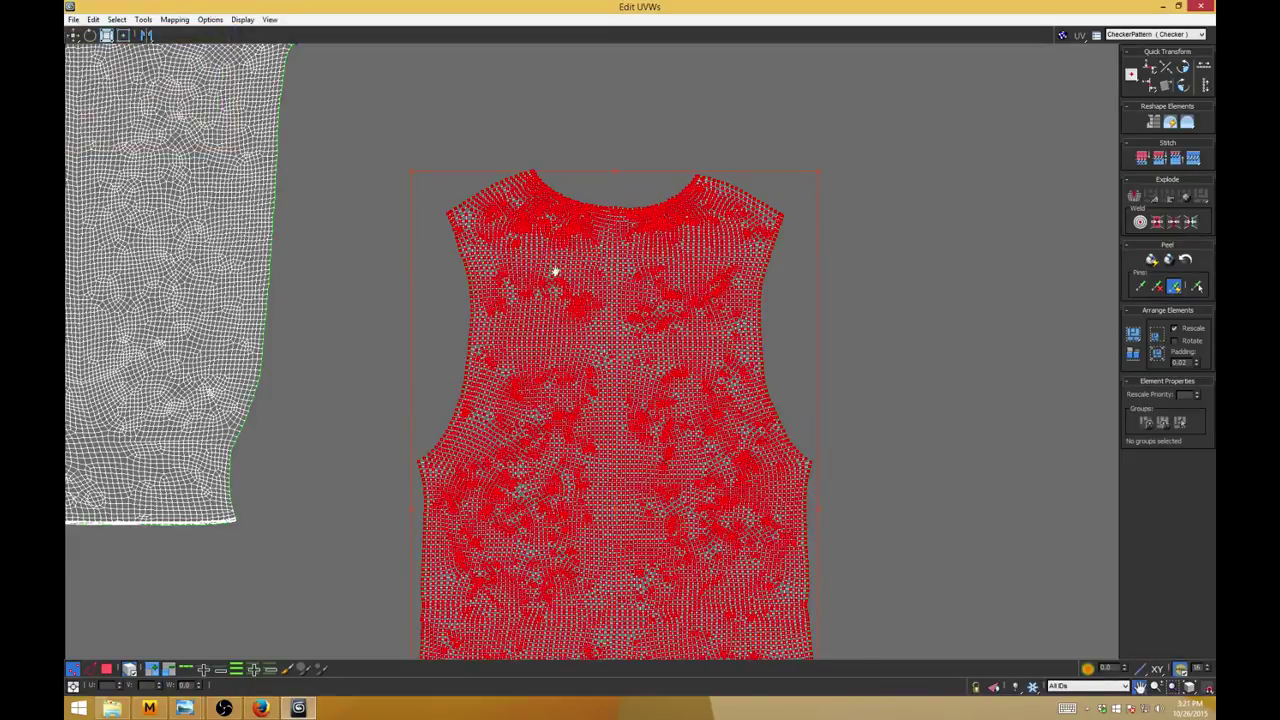
Step: Weld the vertical centre seam of the split sleeve shell, selecting only its middle vertices with element selection off
middle_drag(555, 271, 960, 303)
scroll(570, 302, down, 4)
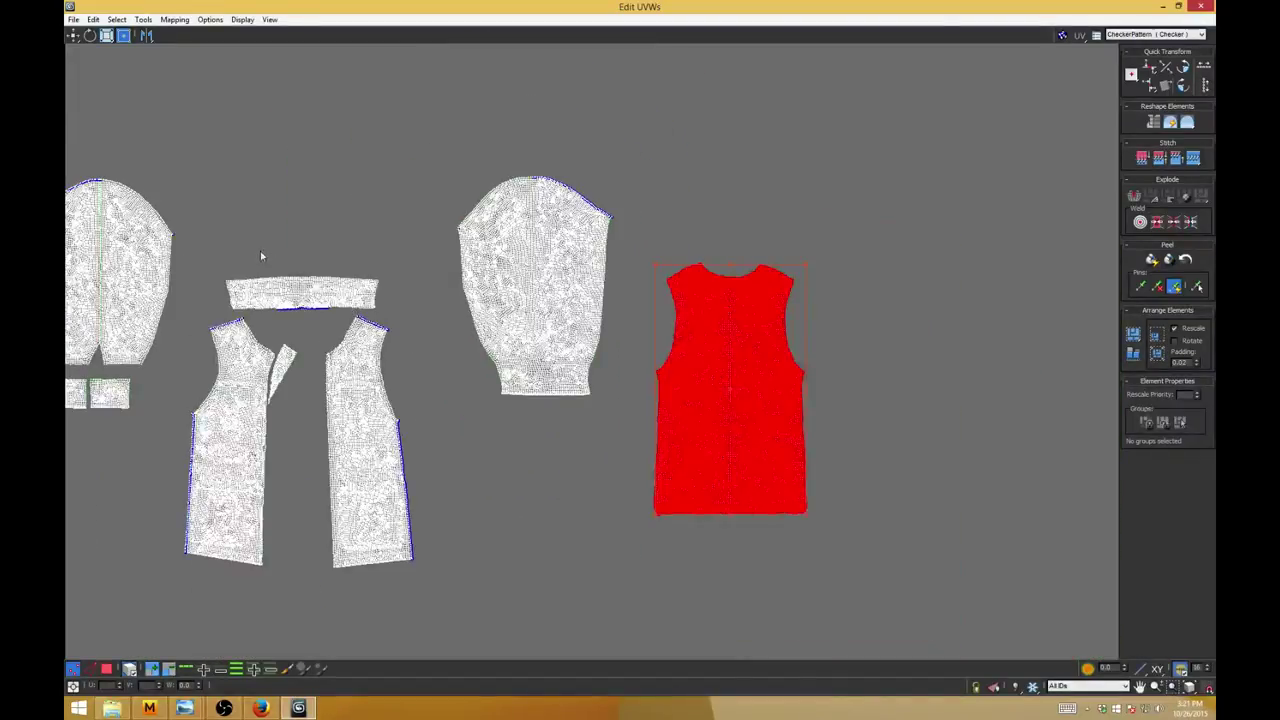
click(262, 290)
middle_drag(262, 290, 564, 289)
middle_drag(420, 352, 464, 521)
scroll(470, 354, up, 4)
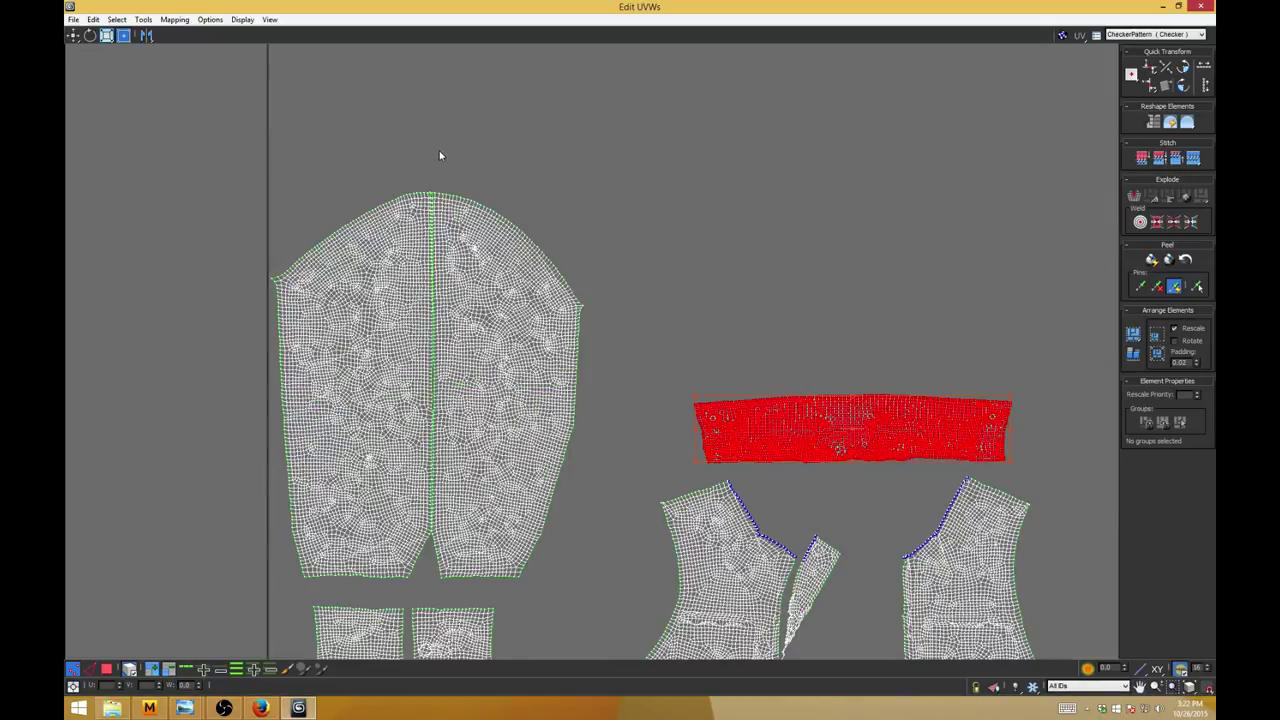
drag(439, 155, 446, 604)
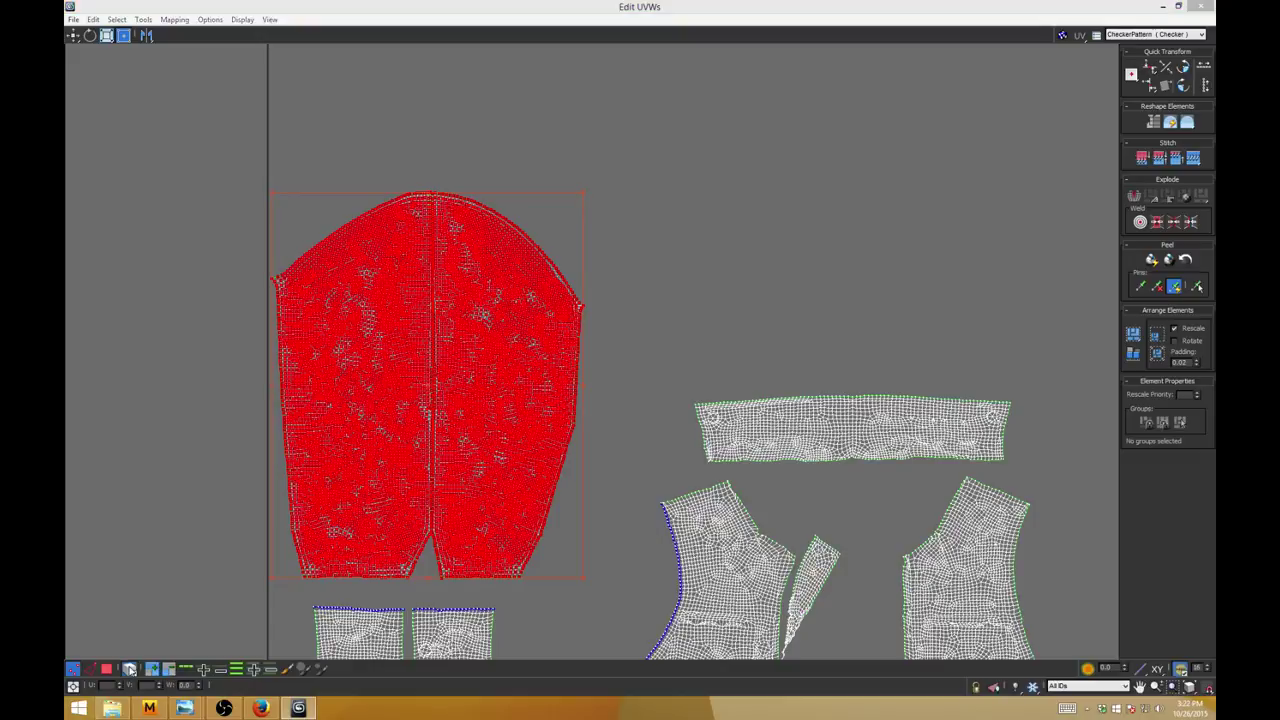
click(493, 151)
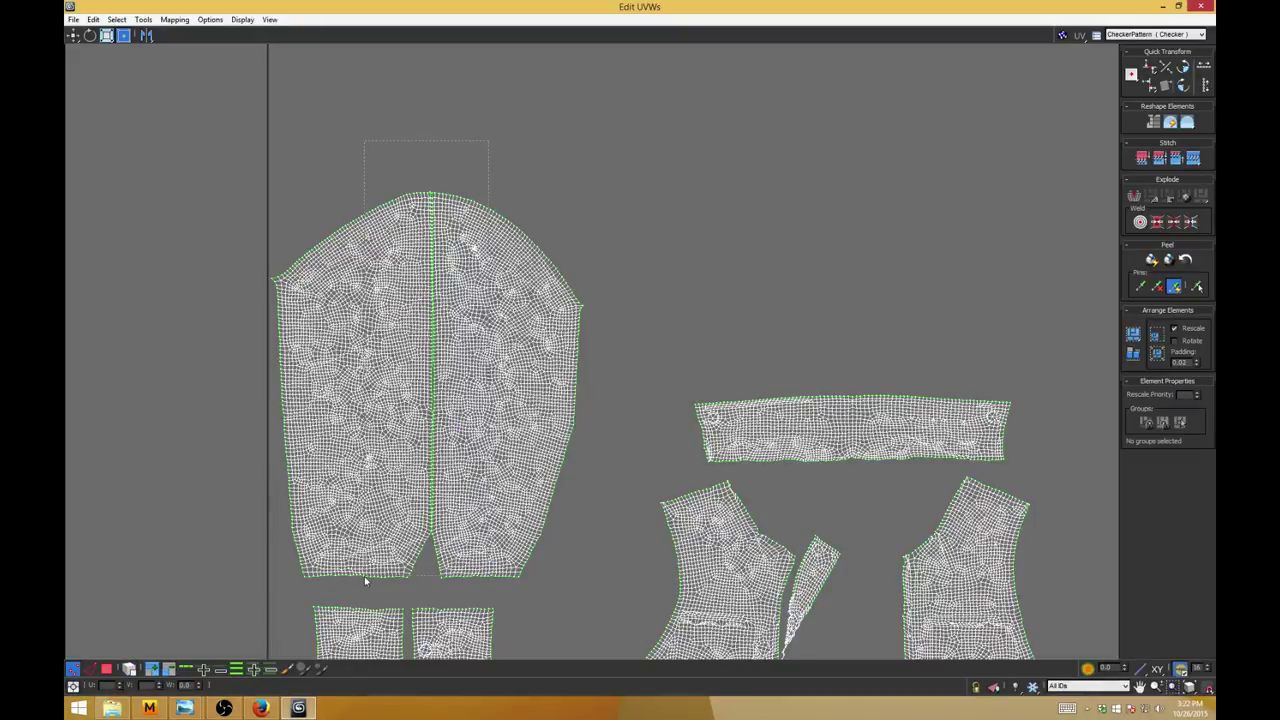
drag(358, 596, 358, 594)
click(143, 19)
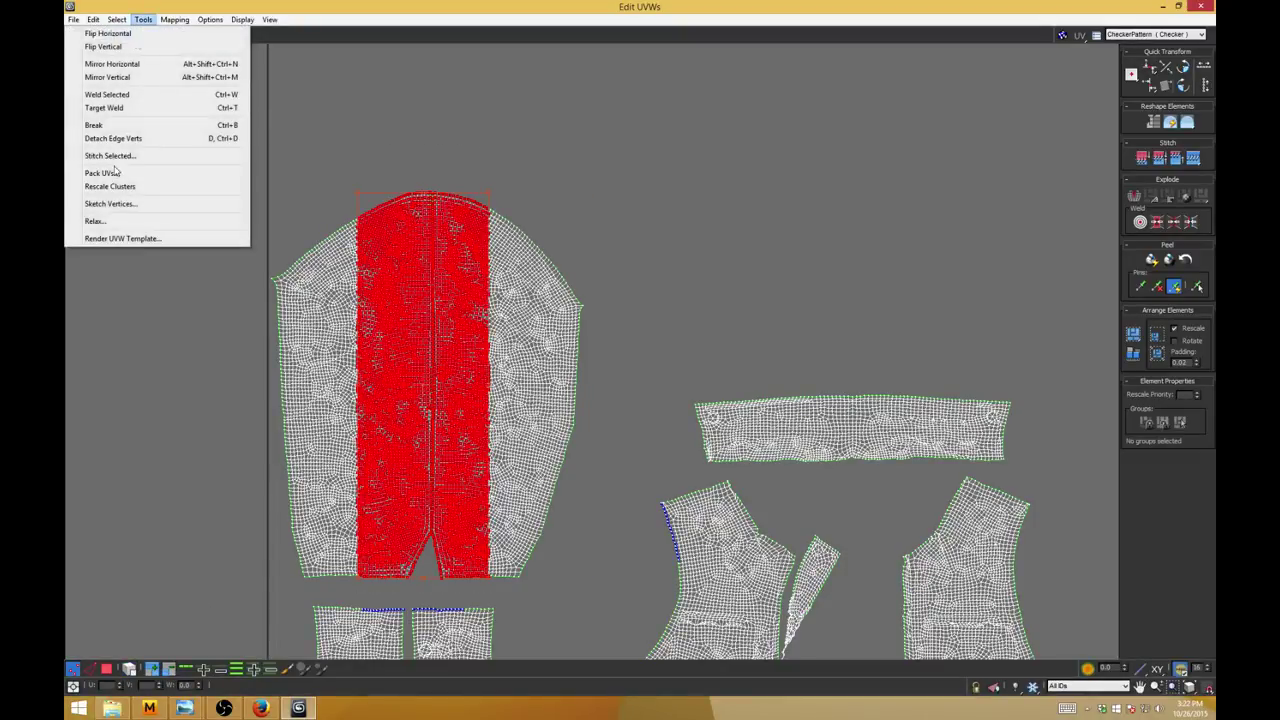
click(706, 6)
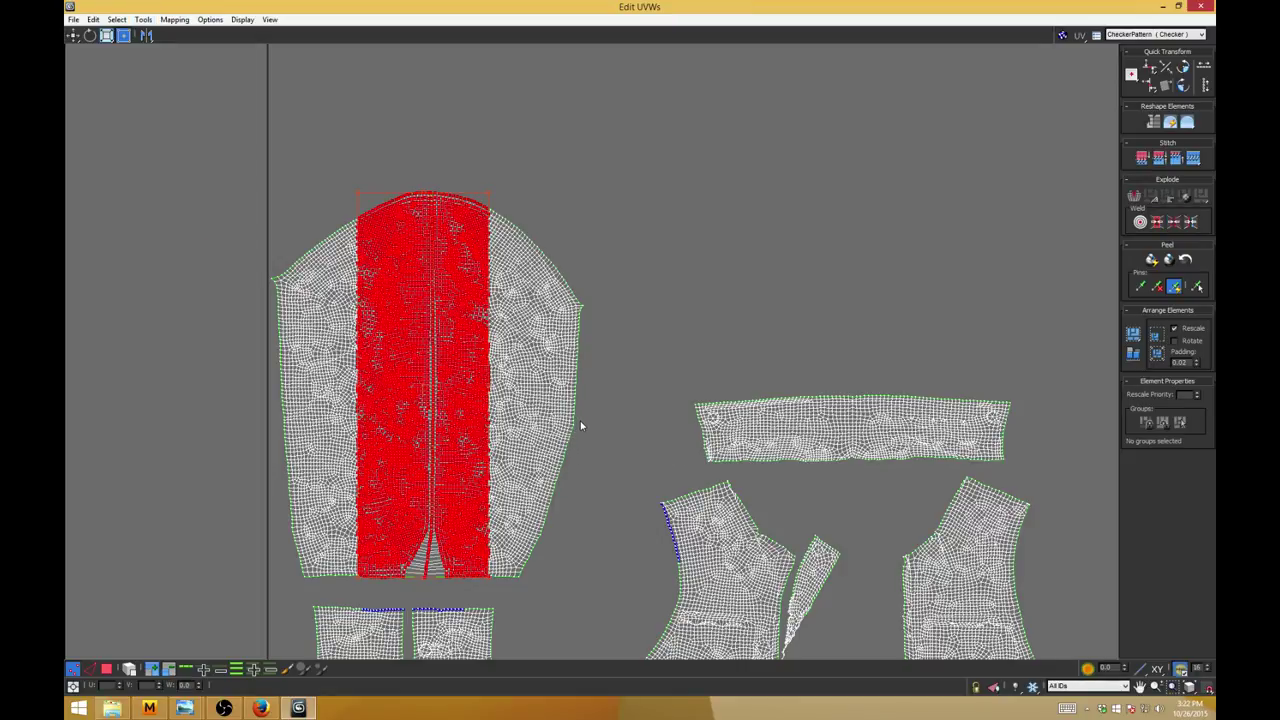
Step: Examine the two separate cuff pieces below the welded sleeve and the neighbouring front panel to see which edges match
middle_drag(587, 402, 662, 222)
drag(604, 417, 488, 520)
scroll(506, 475, up, 3)
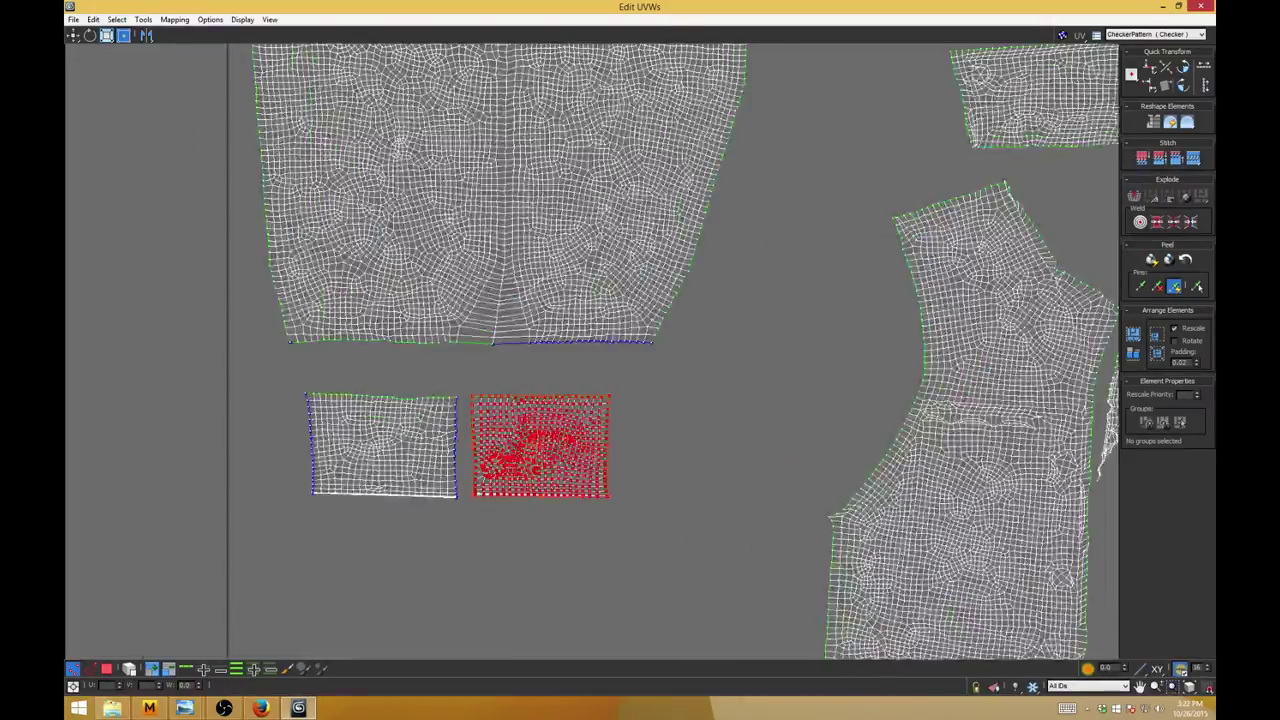
middle_drag(1035, 642, 570, 410)
scroll(570, 410, up, 1)
click(569, 409)
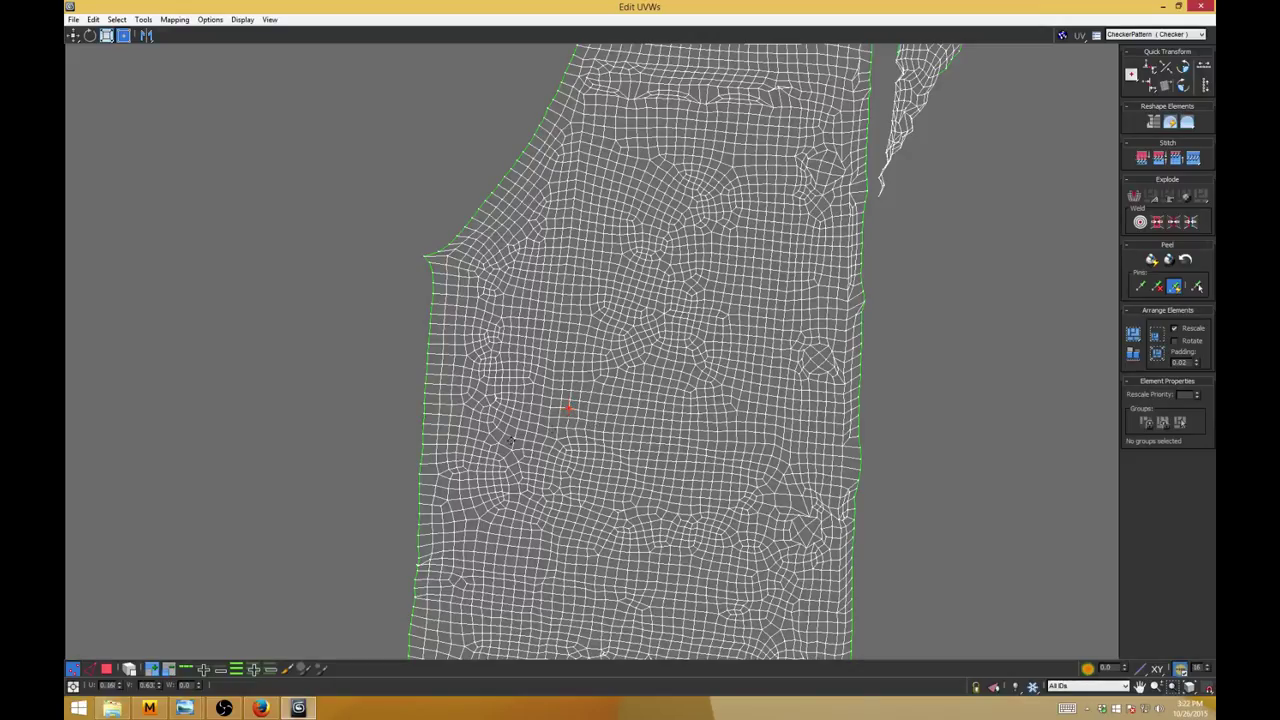
scroll(480, 443, down, 4)
middle_drag(637, 288, 964, 253)
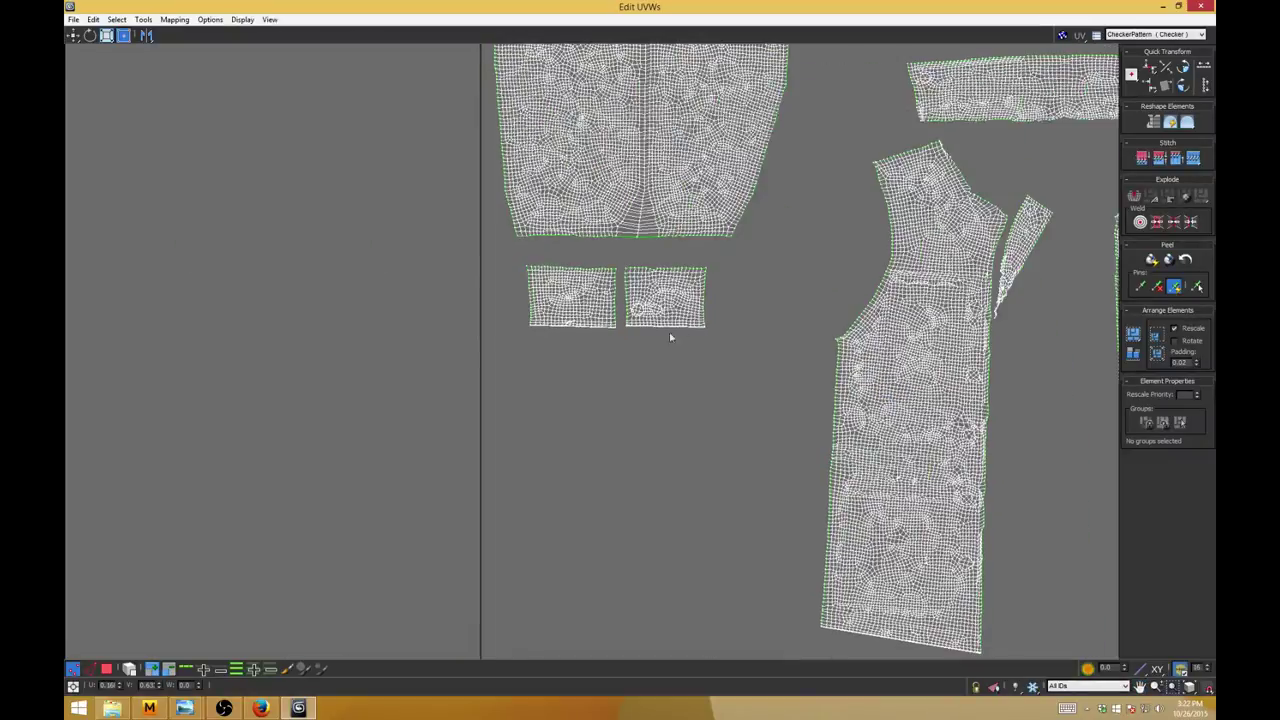
scroll(634, 330, up, 2)
scroll(634, 330, up, 3)
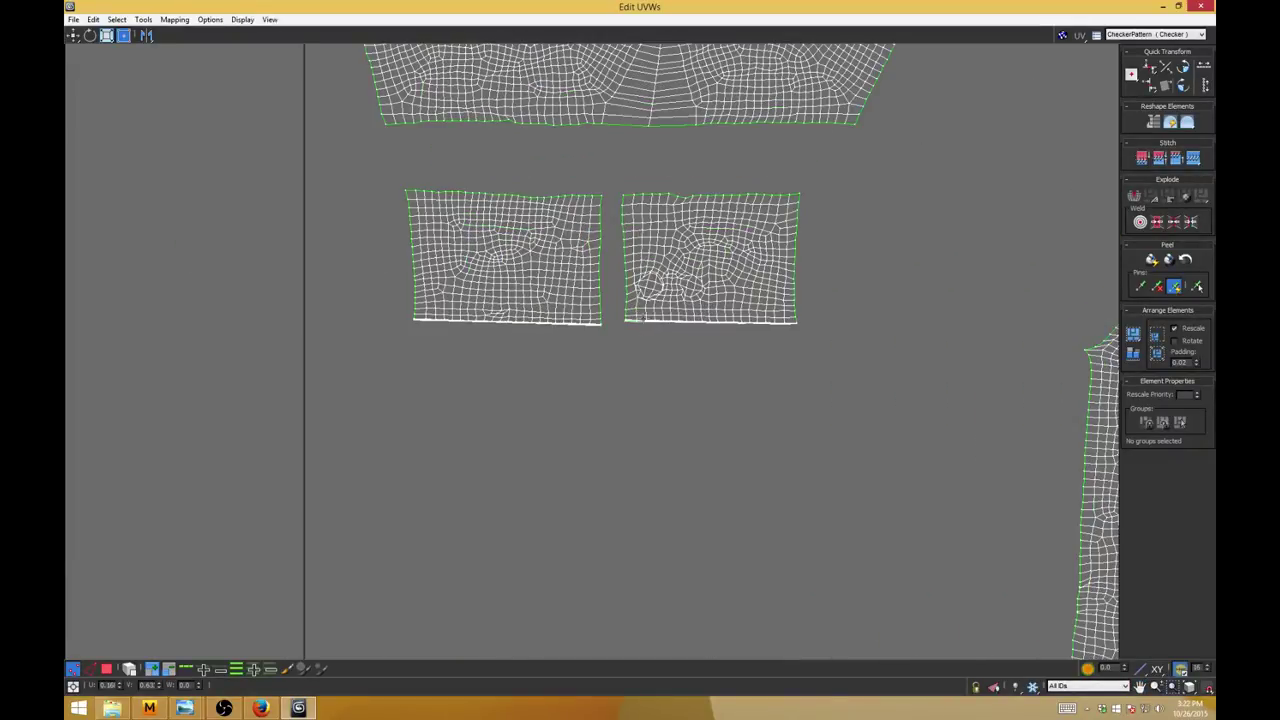
Step: Move the second cuff piece against the first one and weld the vertical seam between them
middle_drag(692, 307, 688, 357)
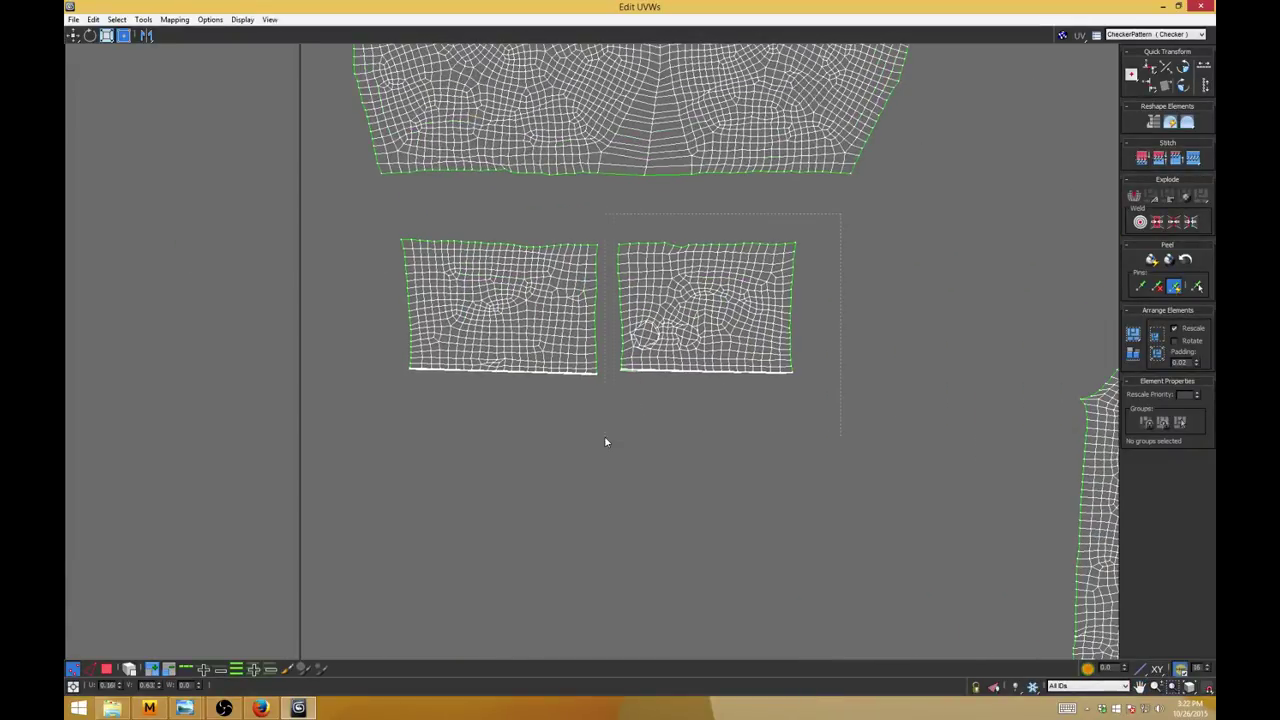
drag(840, 437, 603, 213)
drag(681, 279, 660, 280)
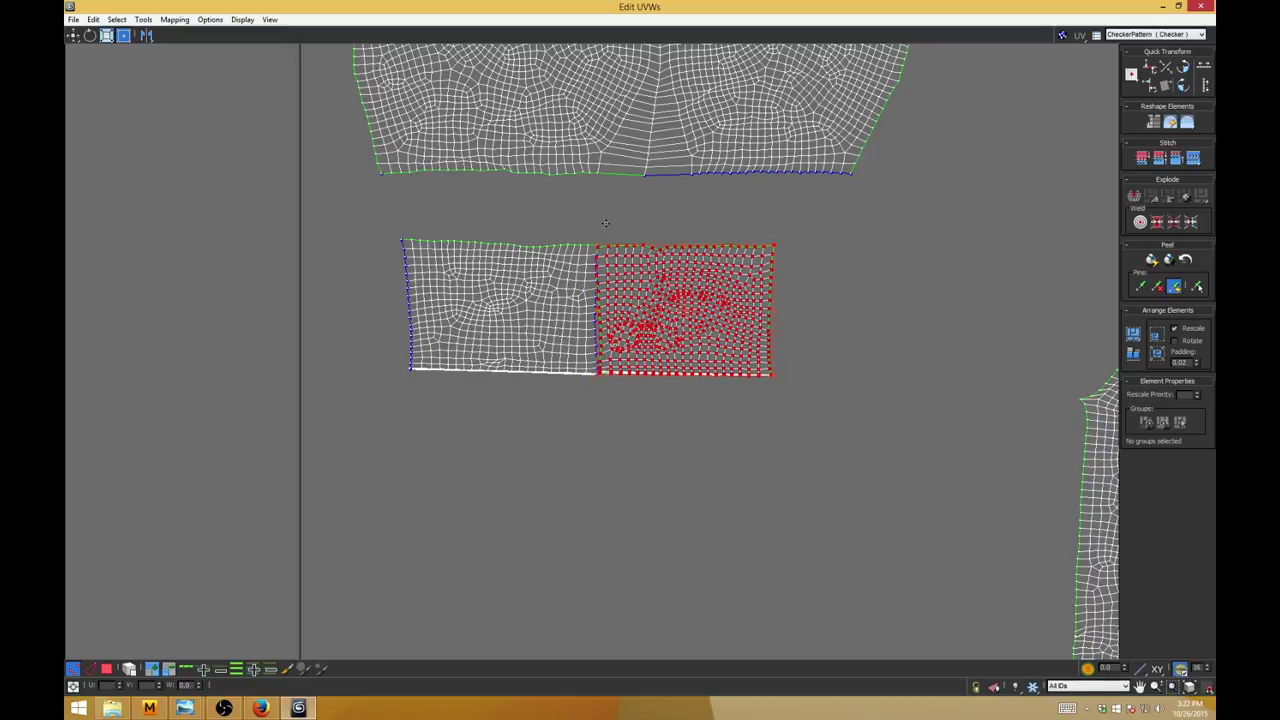
drag(631, 222, 578, 415)
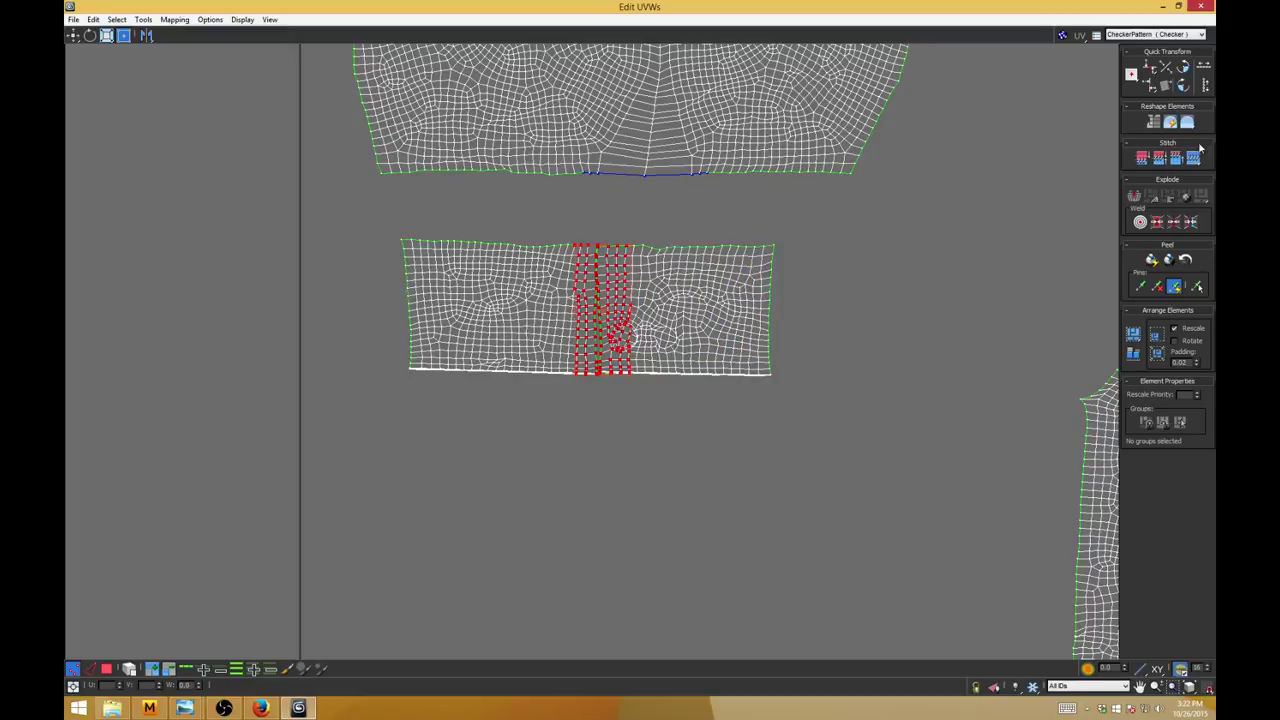
click(1174, 220)
click(816, 251)
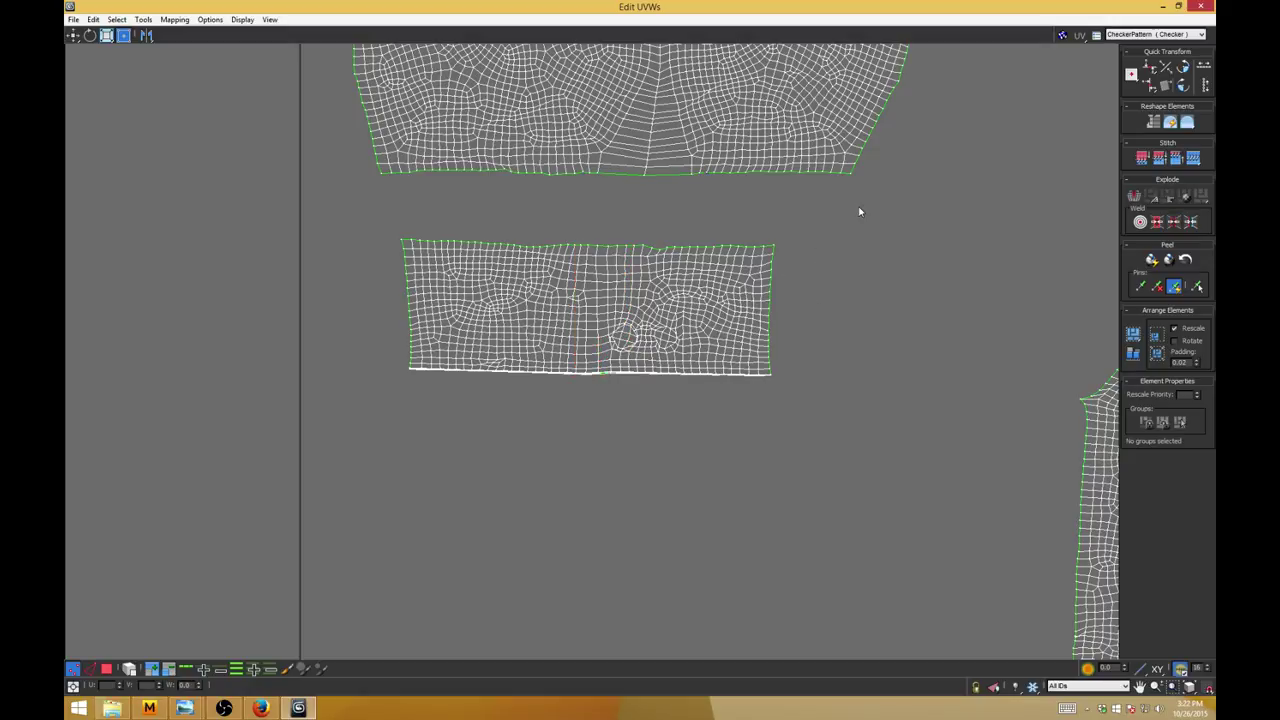
Step: Move the joined cuff up beneath the sleeve and weld both halves of the horizontal seam between them
drag(260, 472, 260, 472)
drag(683, 247, 708, 198)
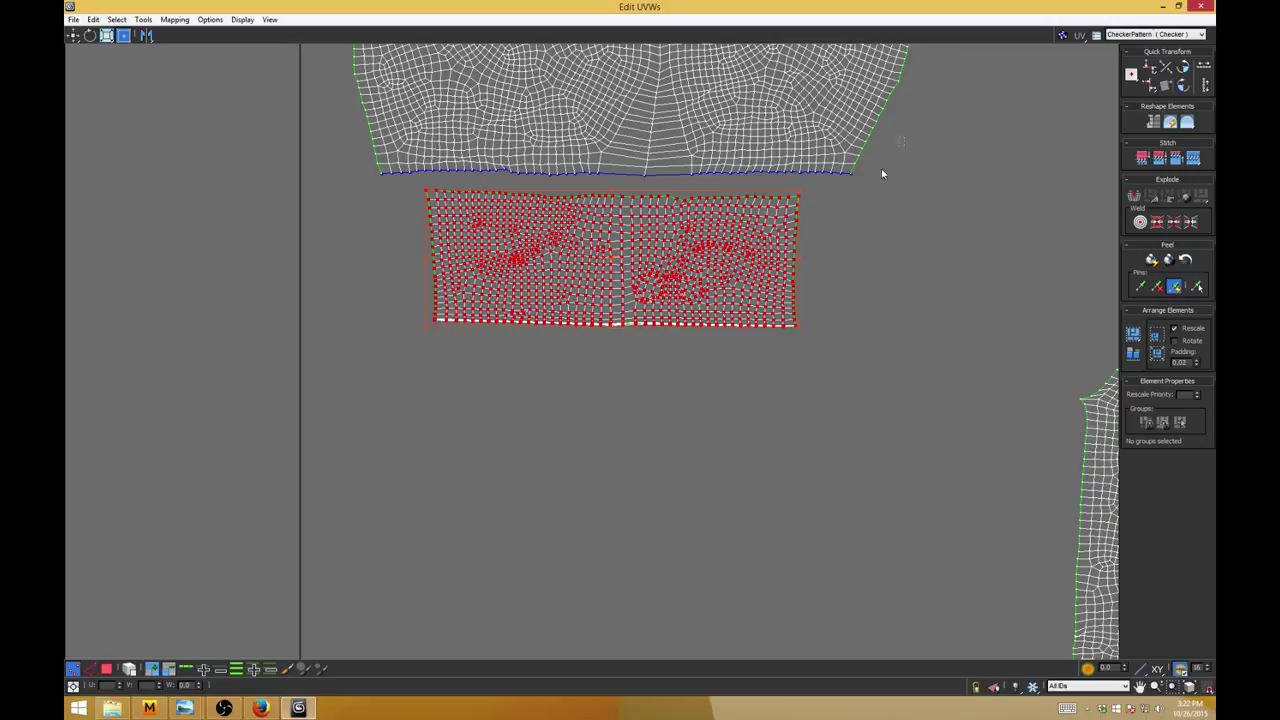
drag(623, 395, 623, 395)
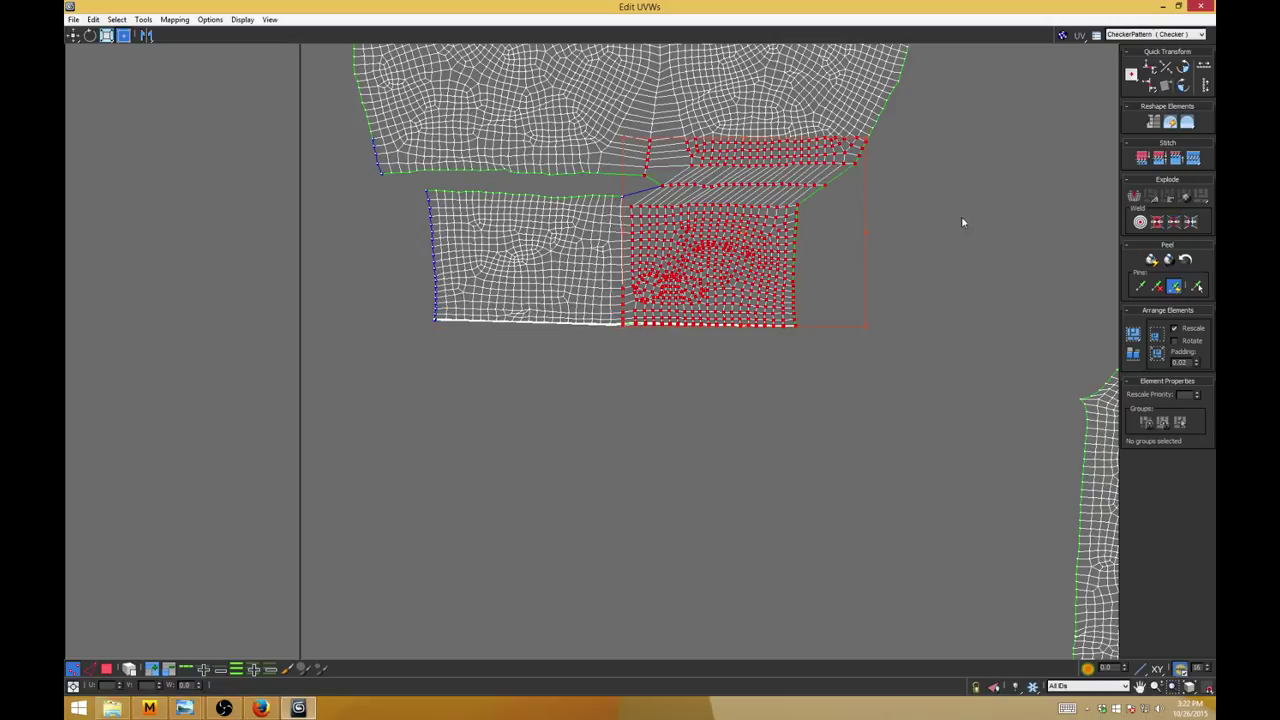
click(345, 152)
drag(344, 131, 575, 317)
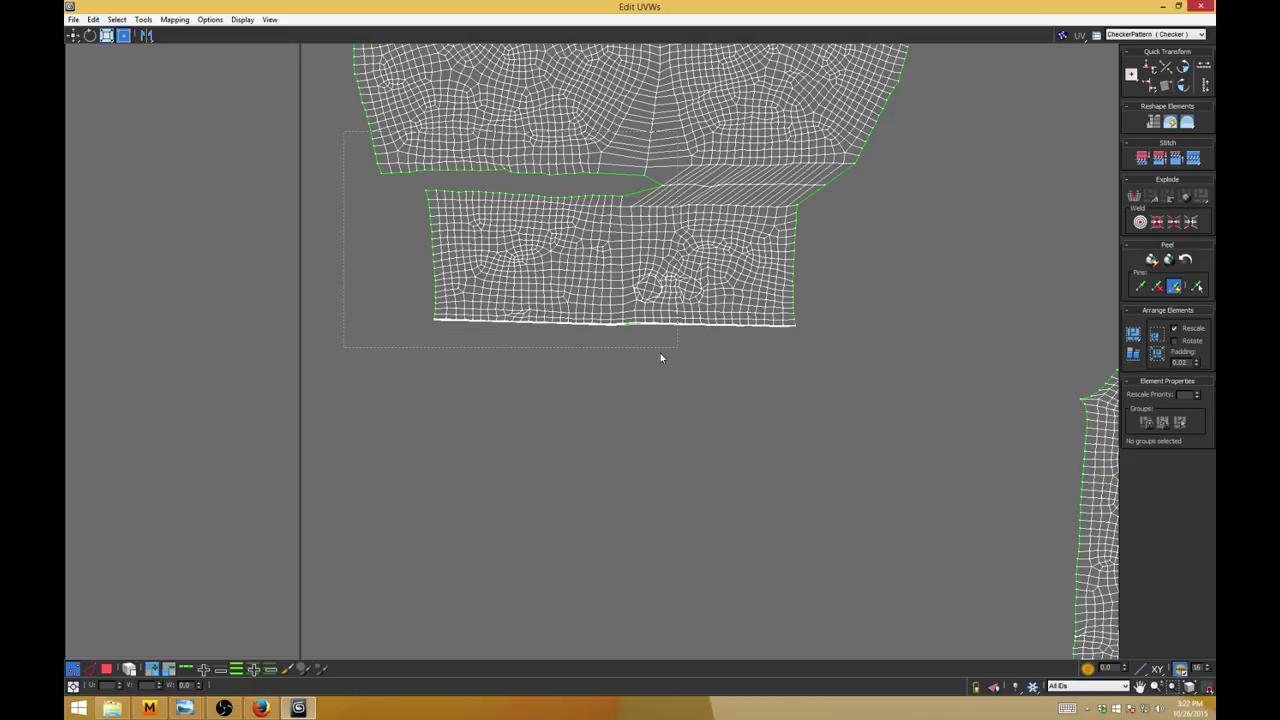
drag(660, 357, 678, 328)
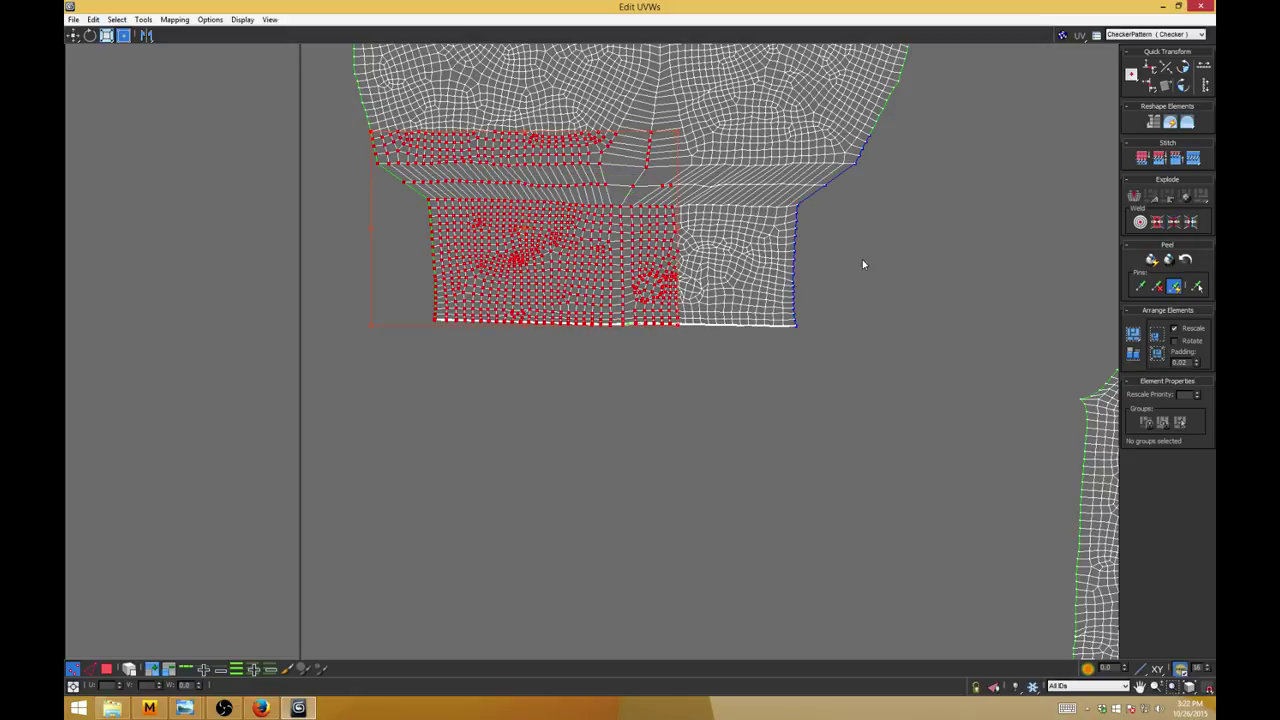
click(884, 238)
middle_drag(893, 237, 821, 413)
scroll(826, 414, up, 3)
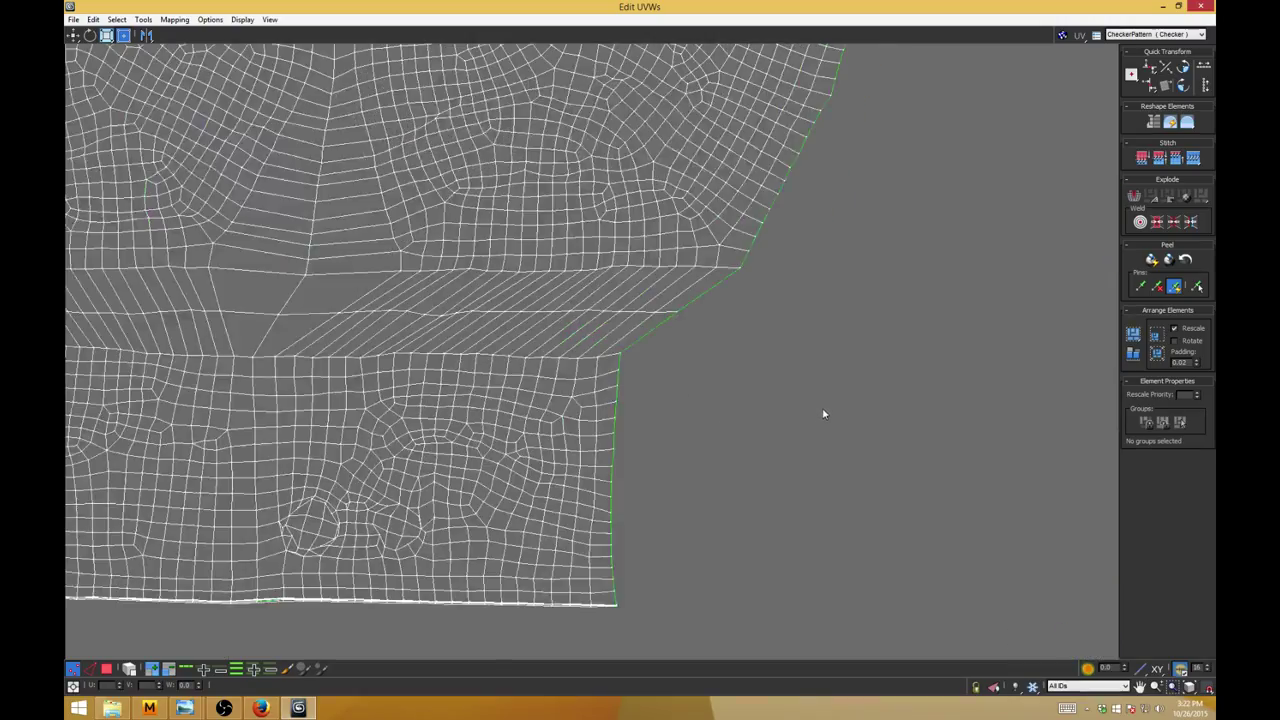
scroll(806, 391, down, 8)
scroll(806, 323, down, 2)
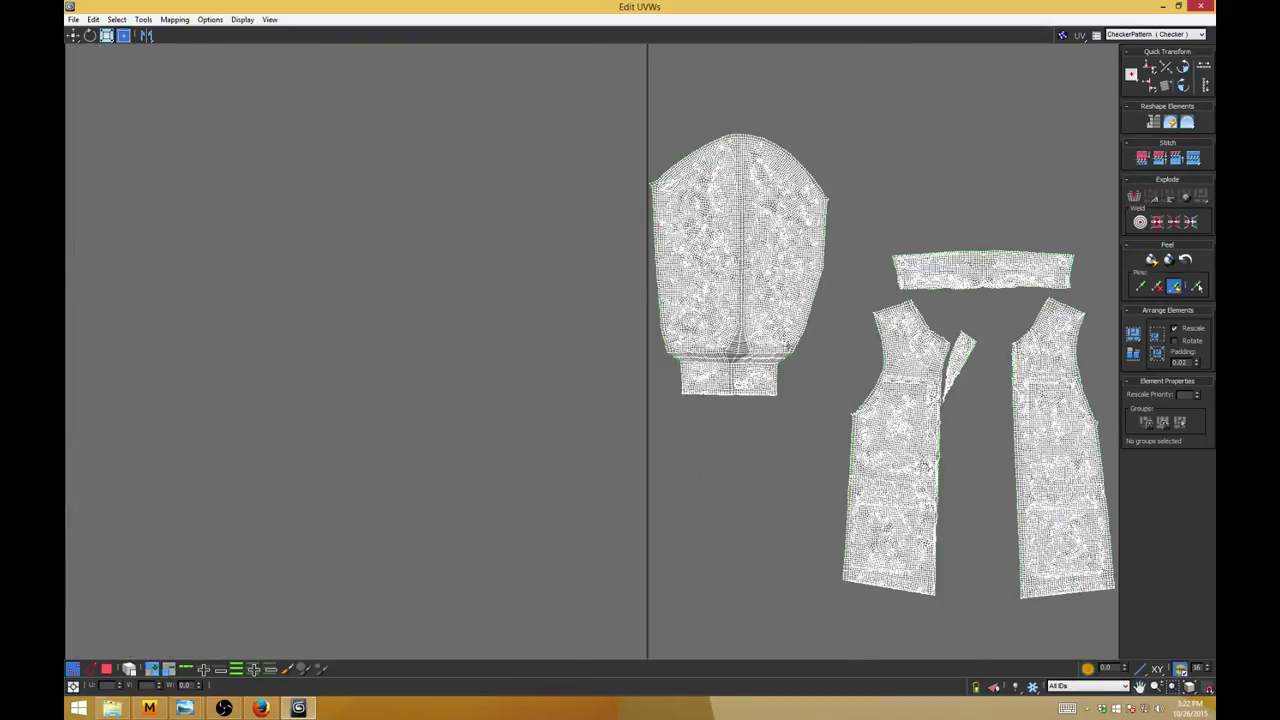
Step: Select the whole sleeve with its cuff and relax it by face angles with an amount of 1.0
middle_drag(751, 203, 733, 241)
drag(820, 457, 821, 455)
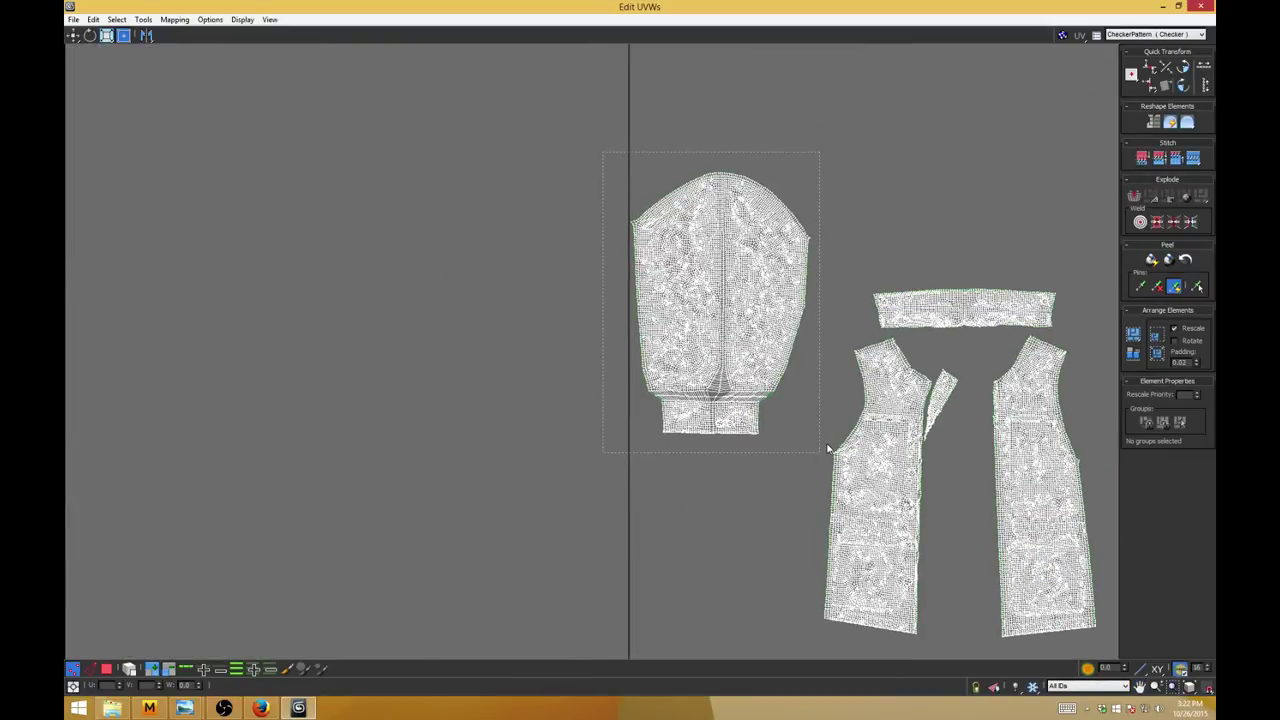
scroll(830, 360, up, 4)
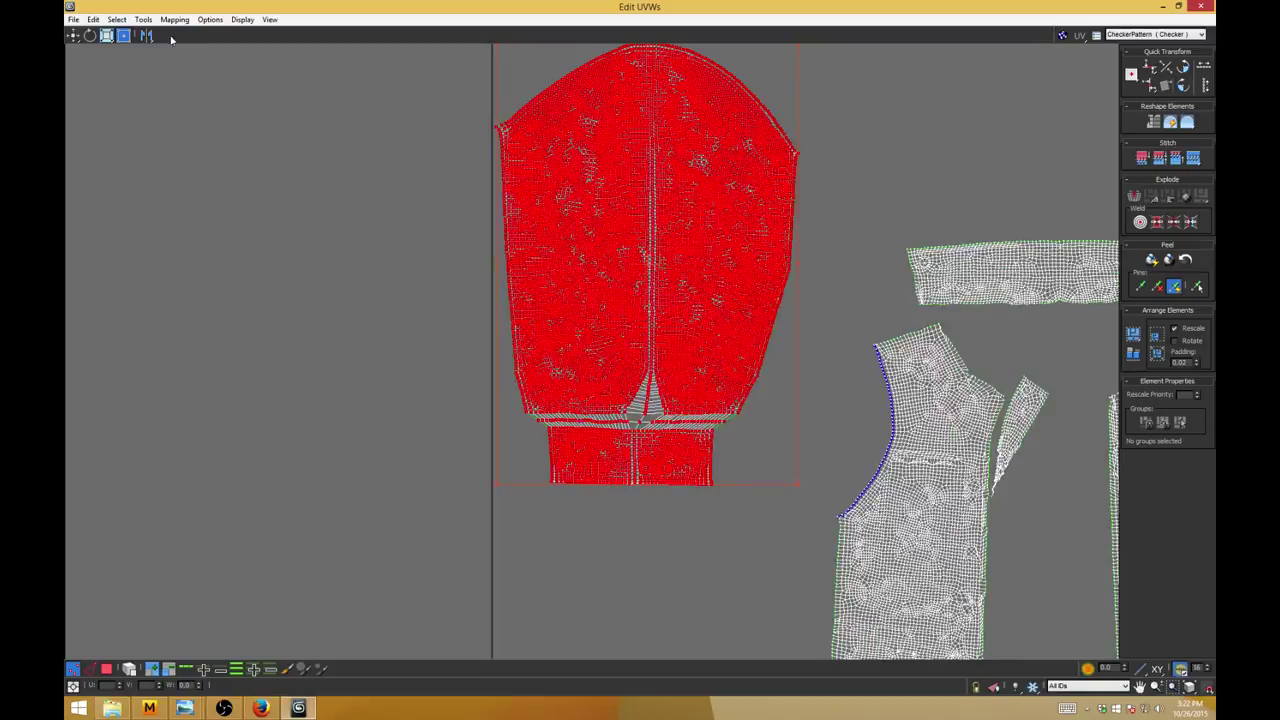
click(143, 19)
click(141, 221)
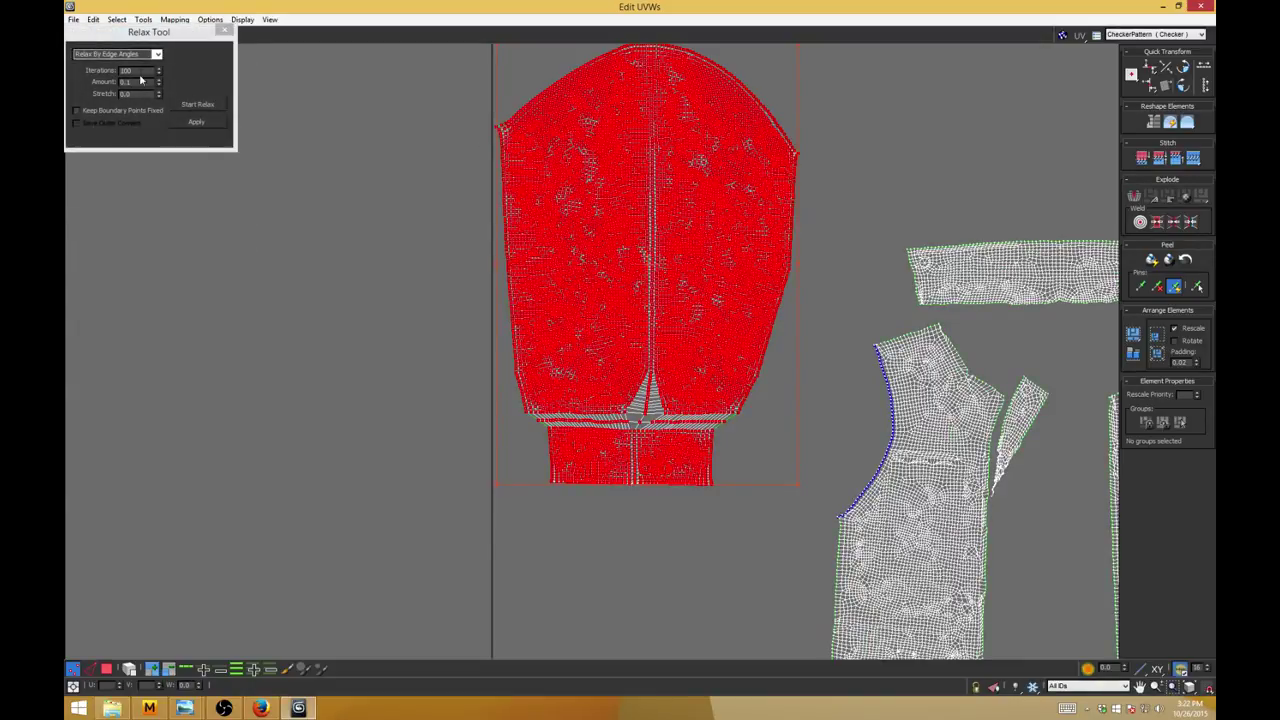
double_click(143, 84)
text(1)
click(157, 55)
click(148, 64)
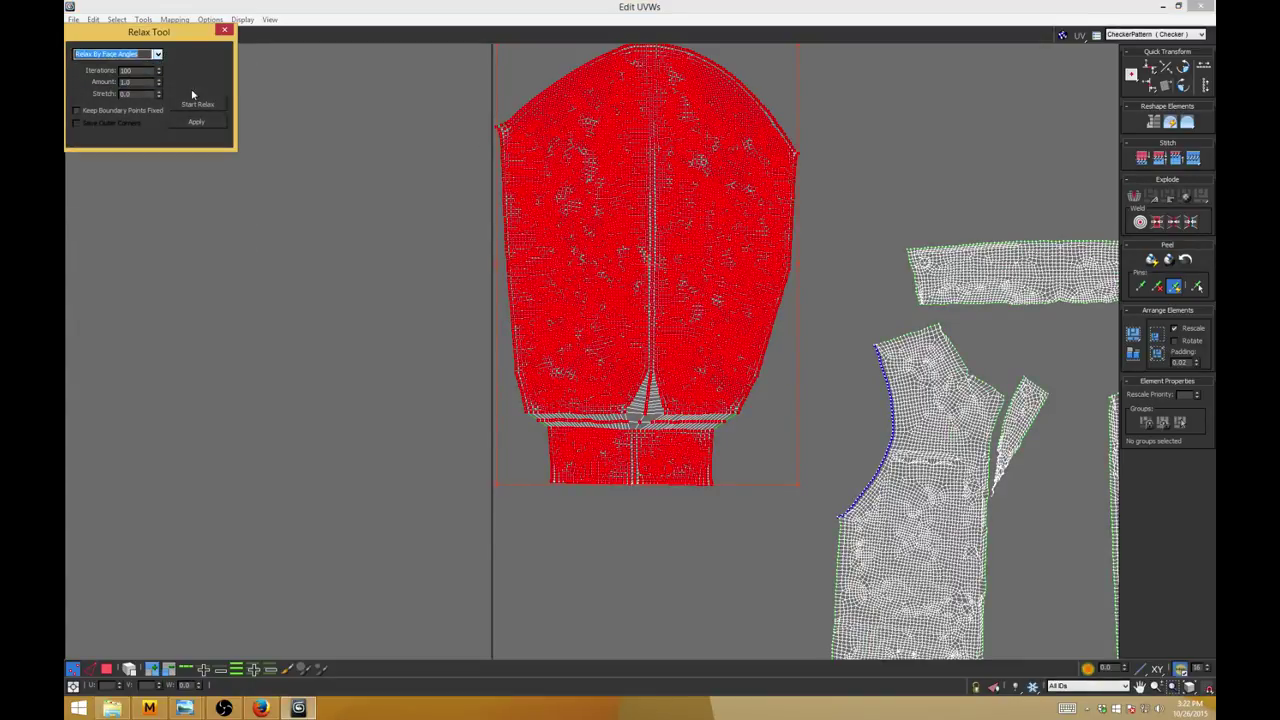
click(199, 107)
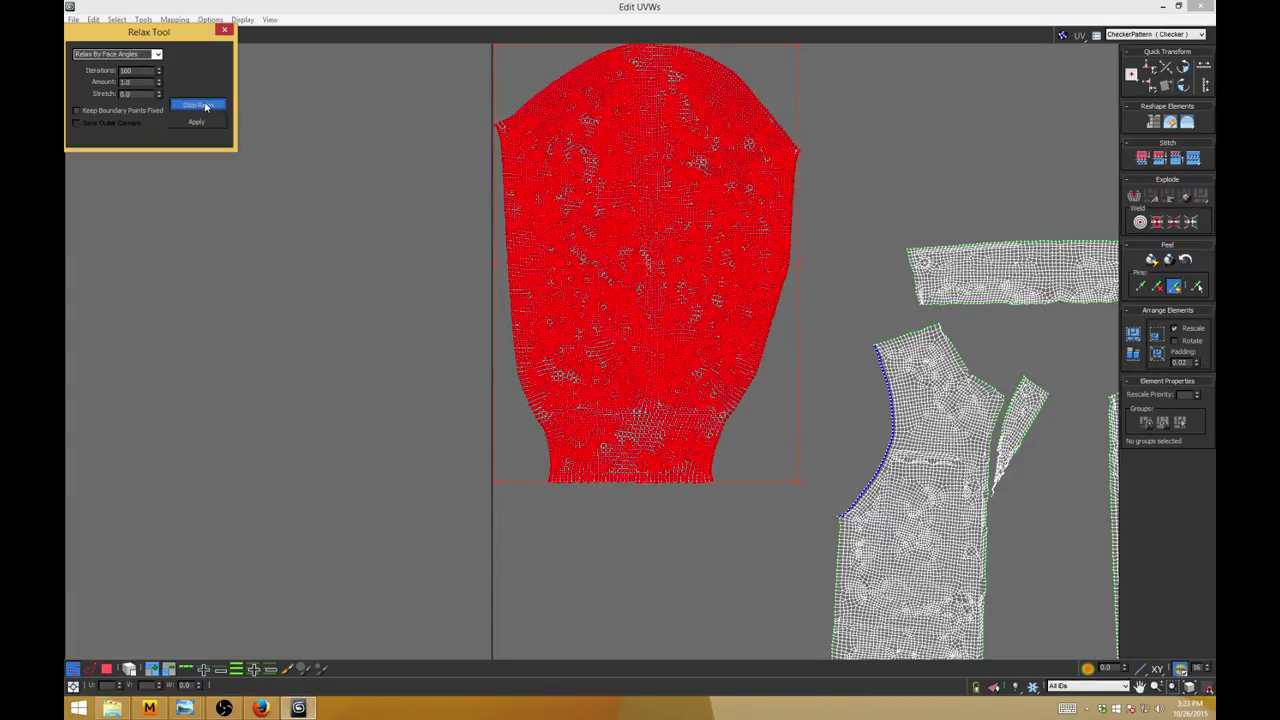
click(206, 106)
click(225, 33)
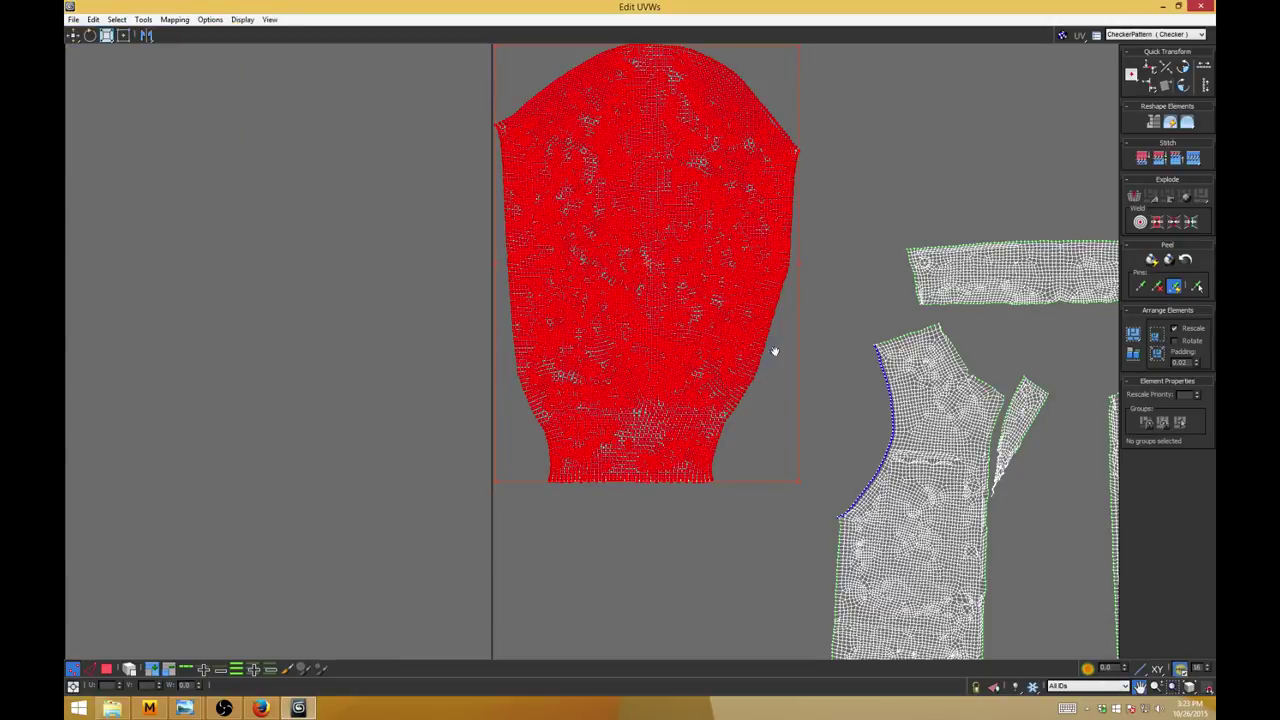
Step: Examine the relaxed cuff and the folds along its bottom edge up close
middle_drag(774, 351, 768, 234)
click(700, 283)
scroll(700, 283, up, 8)
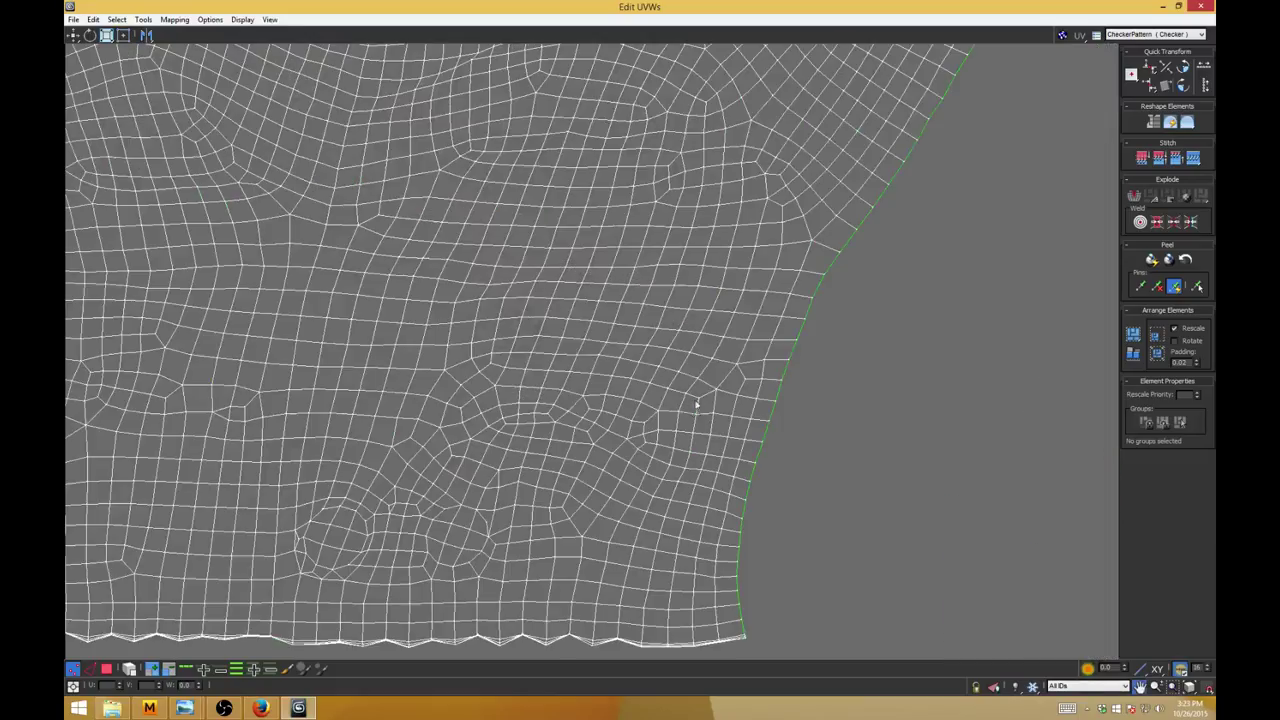
middle_drag(692, 400, 814, 212)
middle_drag(763, 410, 900, 380)
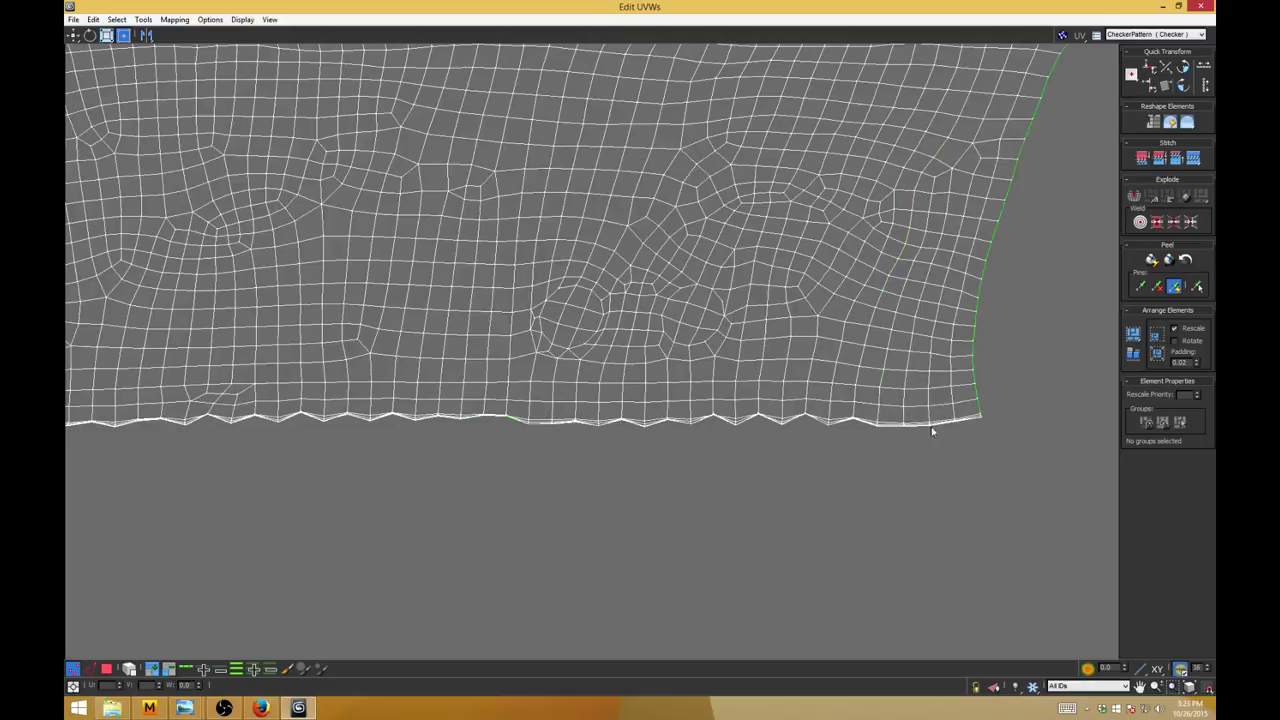
scroll(935, 447, down, 2)
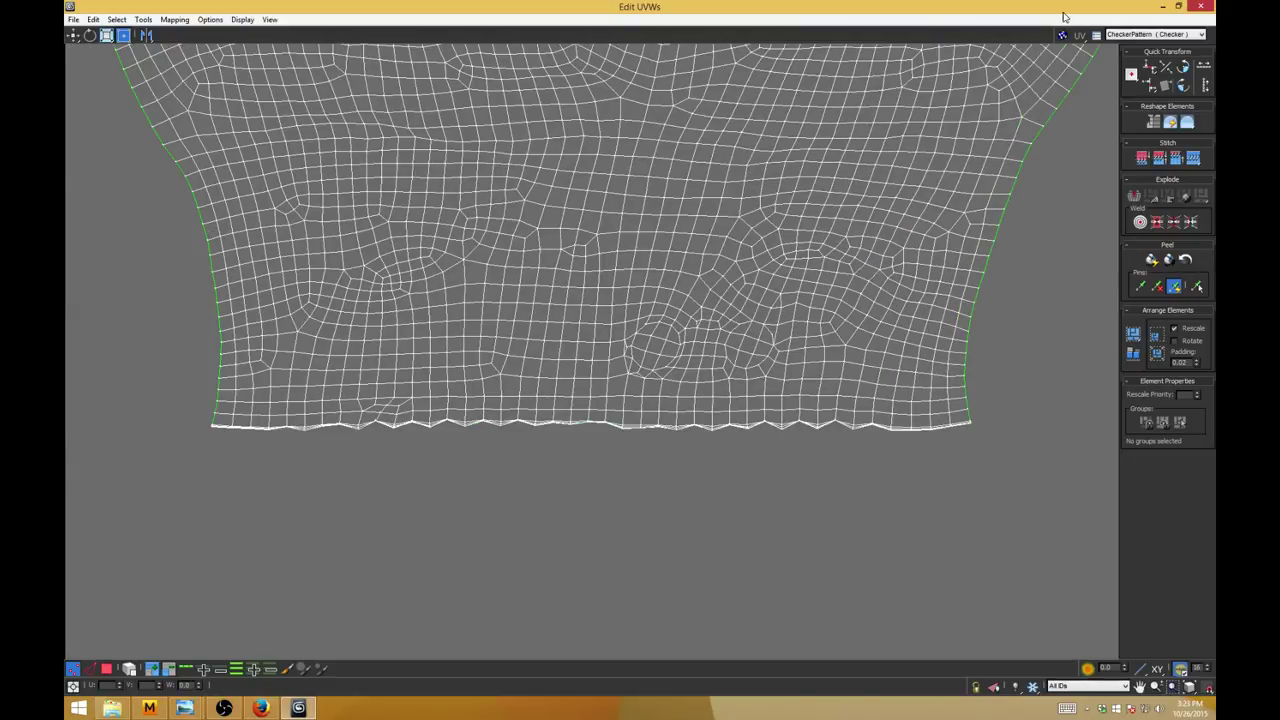
drag(1063, 12, 738, 46)
middle_drag(709, 323, 740, 250)
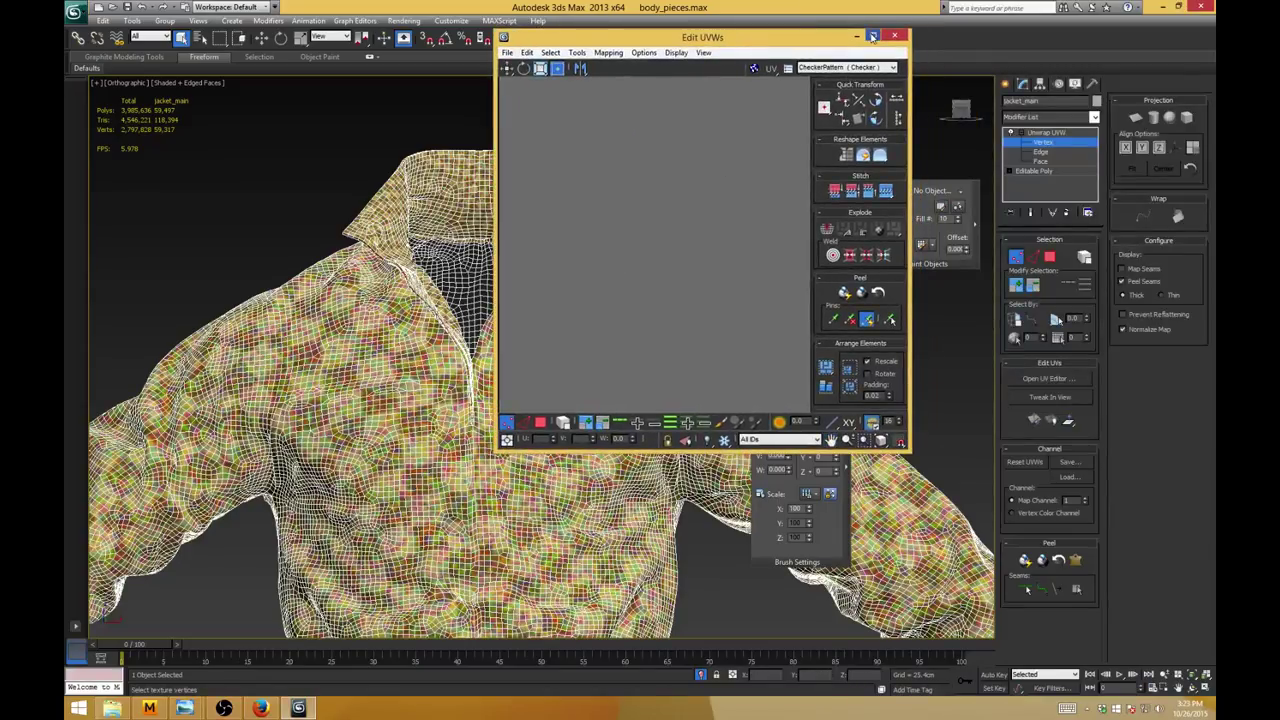
click(873, 36)
middle_drag(788, 300, 971, 301)
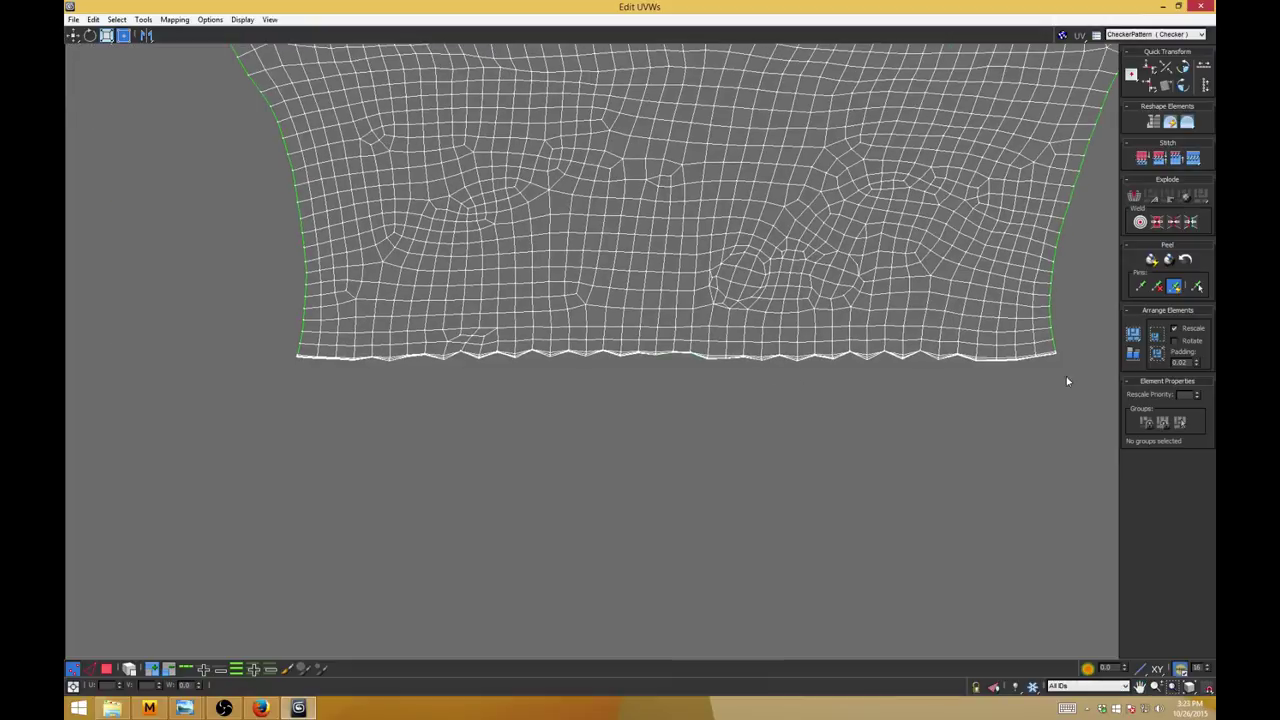
scroll(1016, 391, up, 6)
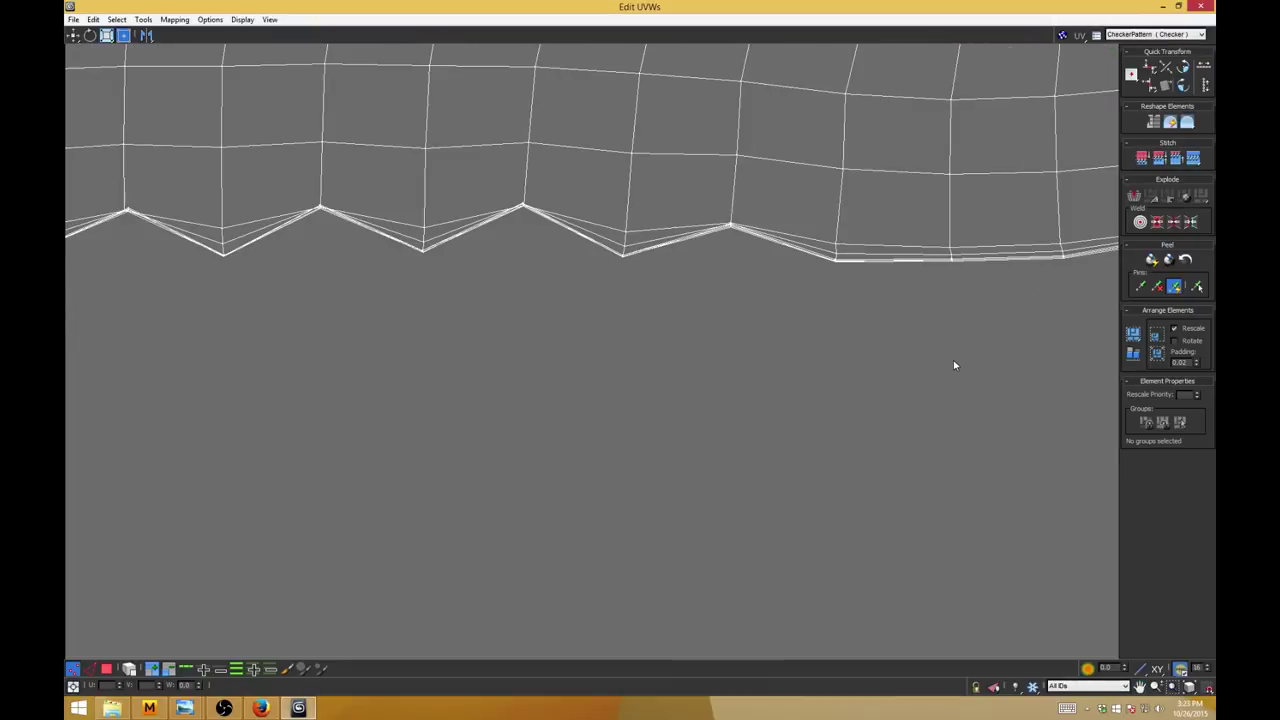
scroll(953, 365, down, 6)
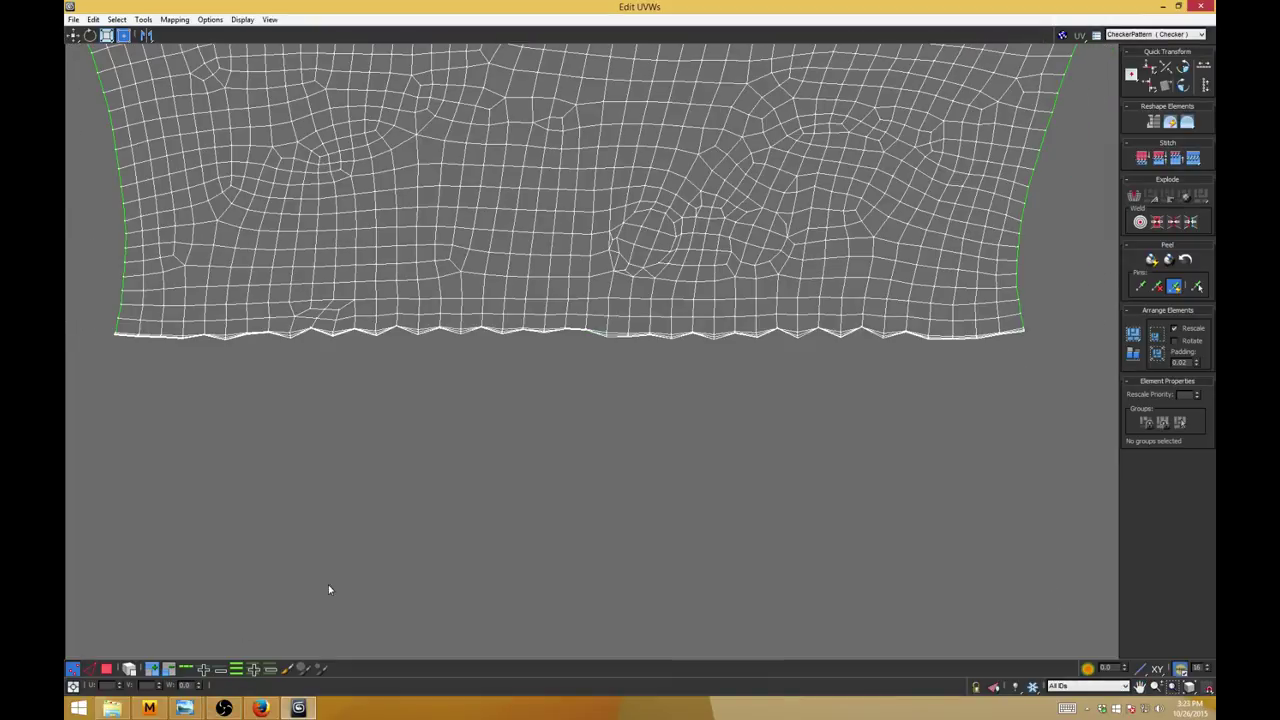
key(3)
drag(1035, 367, 858, 309)
ctrl+drag(838, 406, 670, 343)
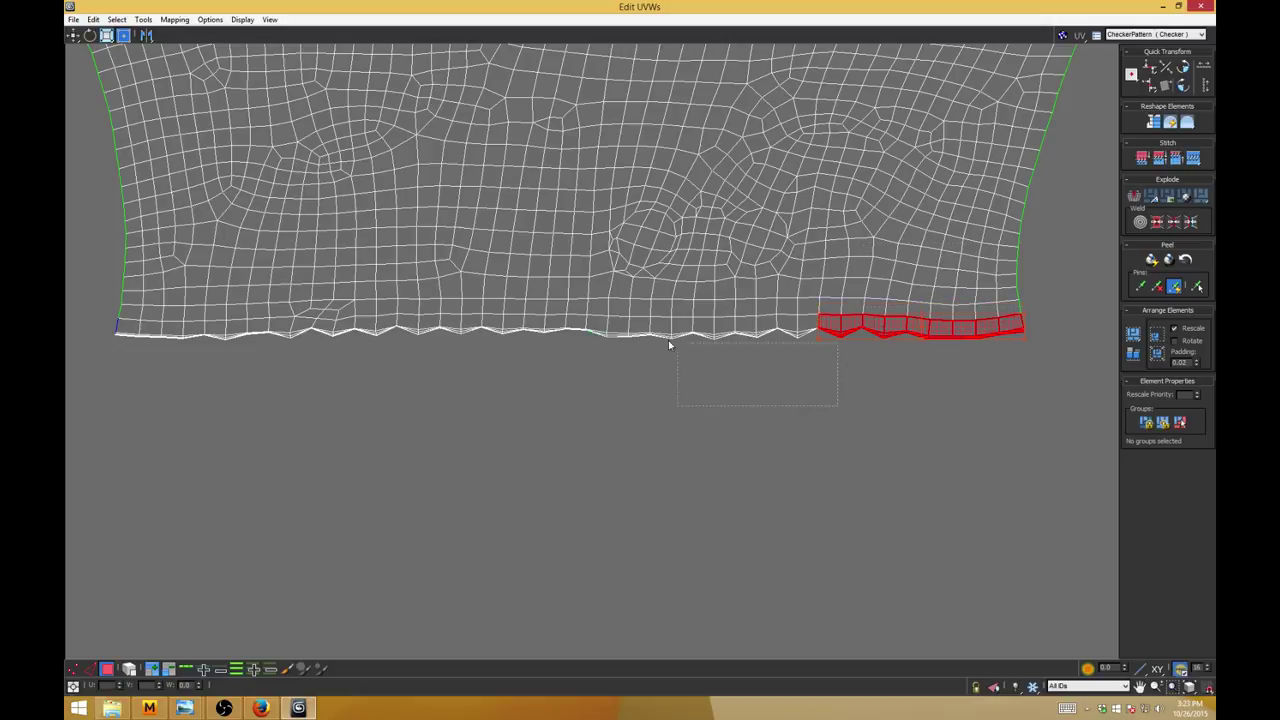
drag(133, 337, 86, 323)
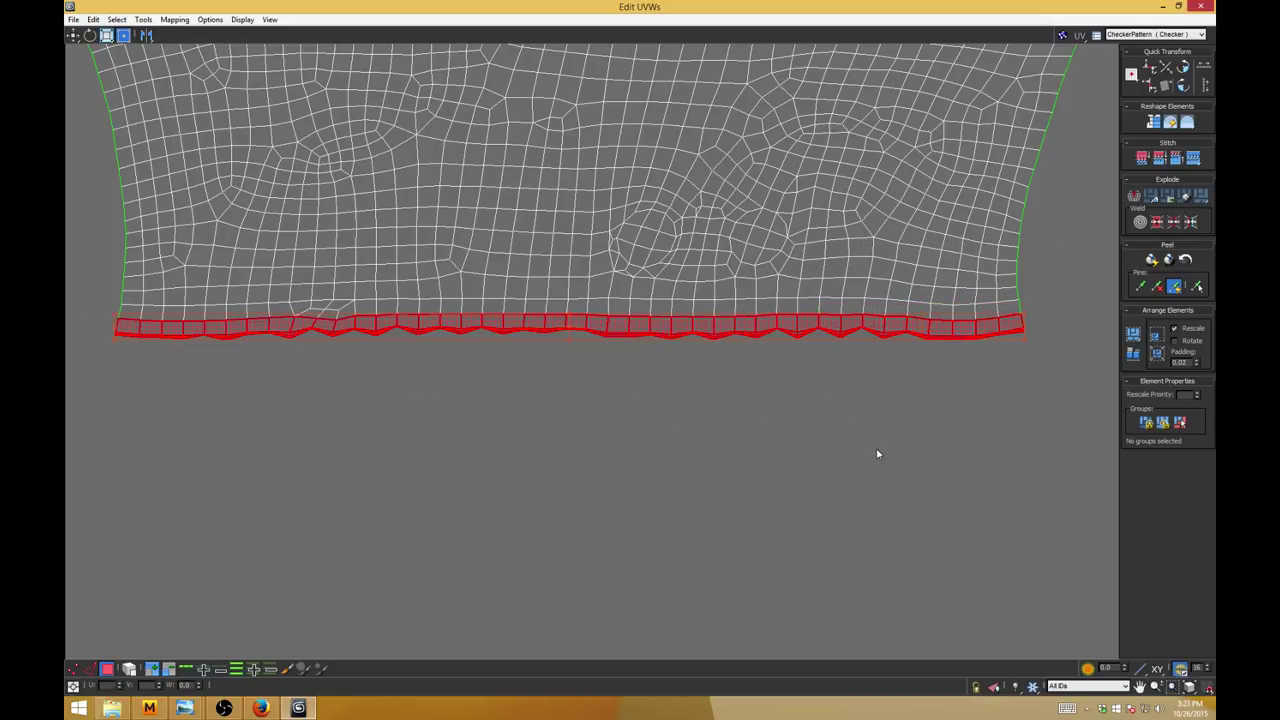
click(143, 19)
click(124, 218)
click(147, 83)
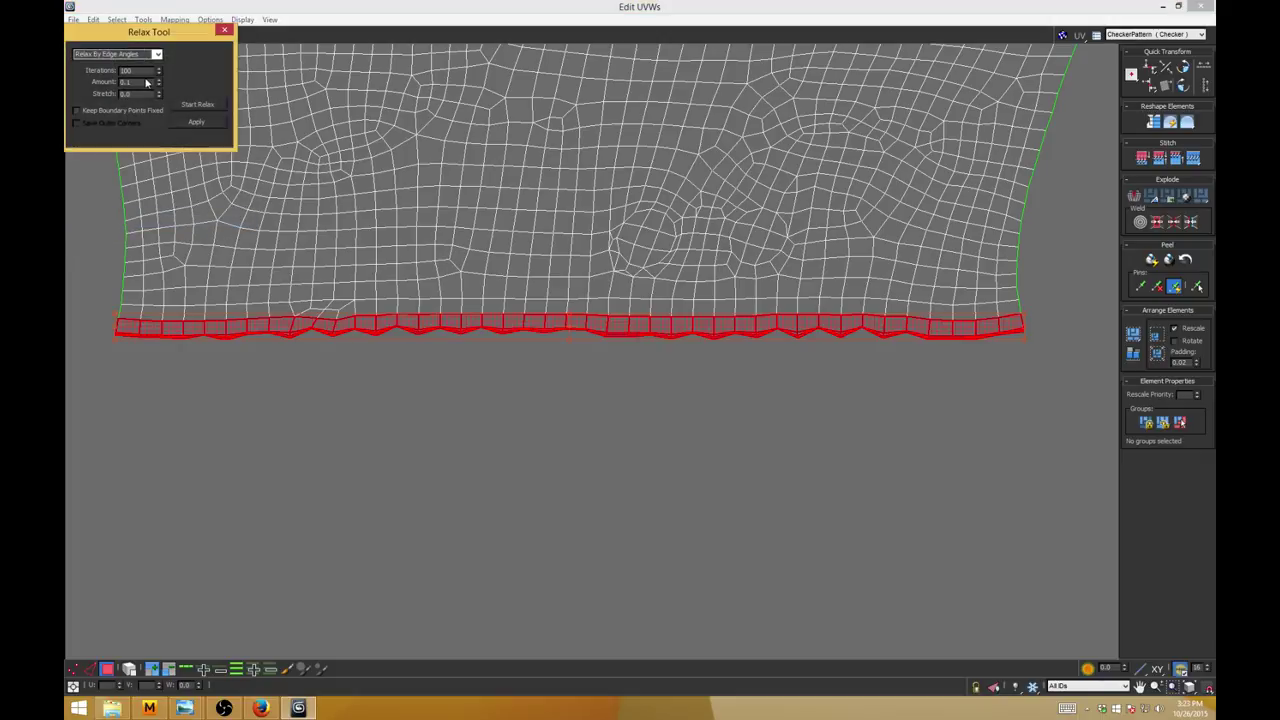
drag(142, 86, 107, 84)
text(1)
click(284, 148)
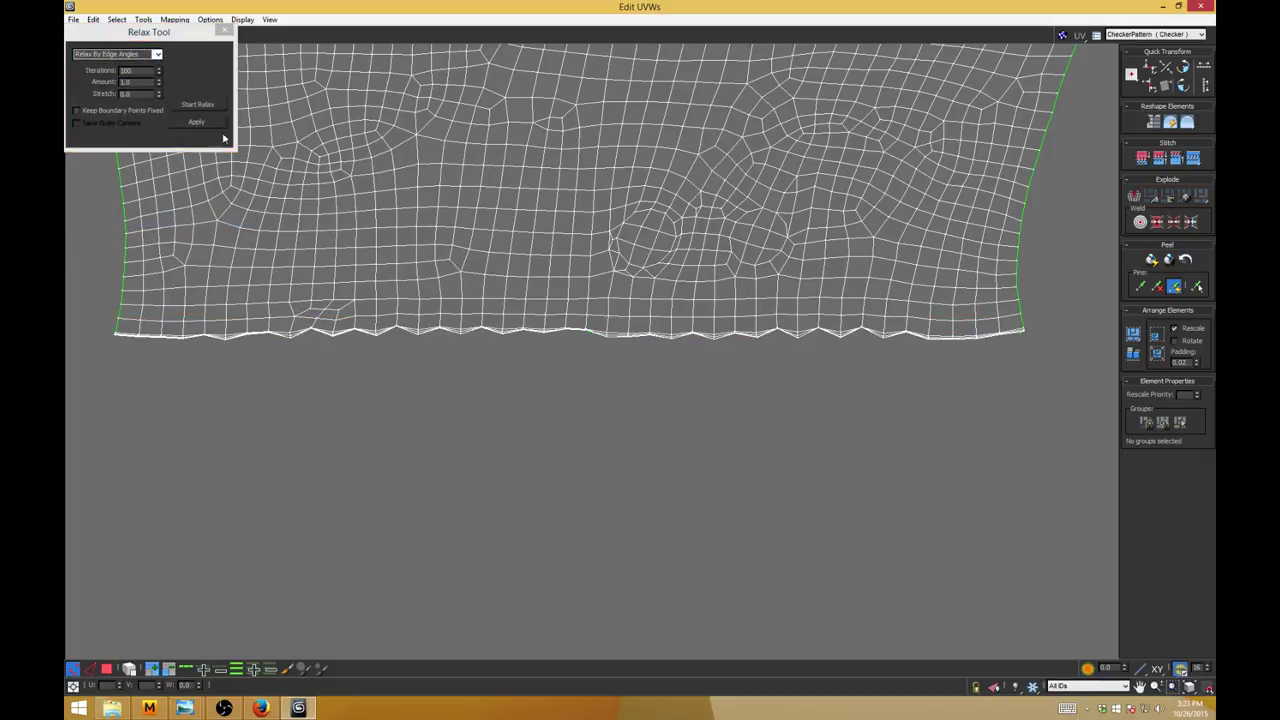
click(224, 31)
key(ctrl+a)
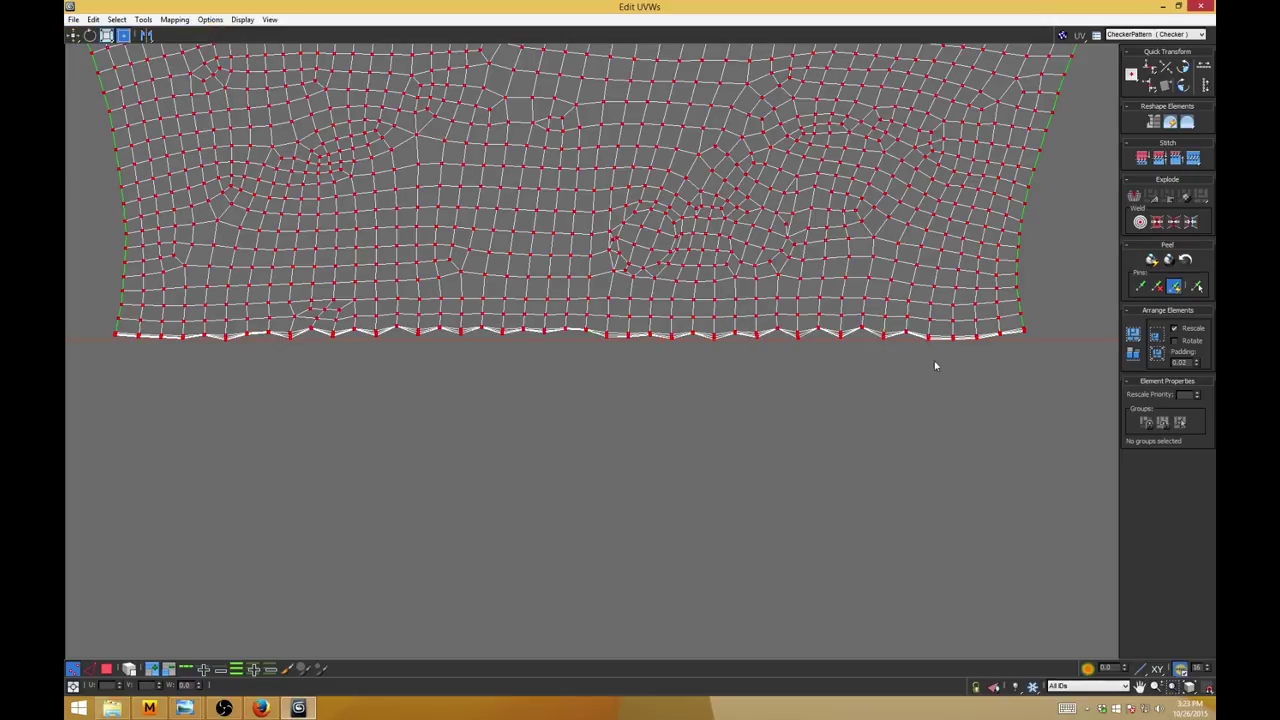
click(861, 407)
Step: Select the row of faces along the cuff's bottom edge and relax only them by face angles with an amount of 1.0
key(3)
drag(1061, 382, 110, 316)
click(143, 19)
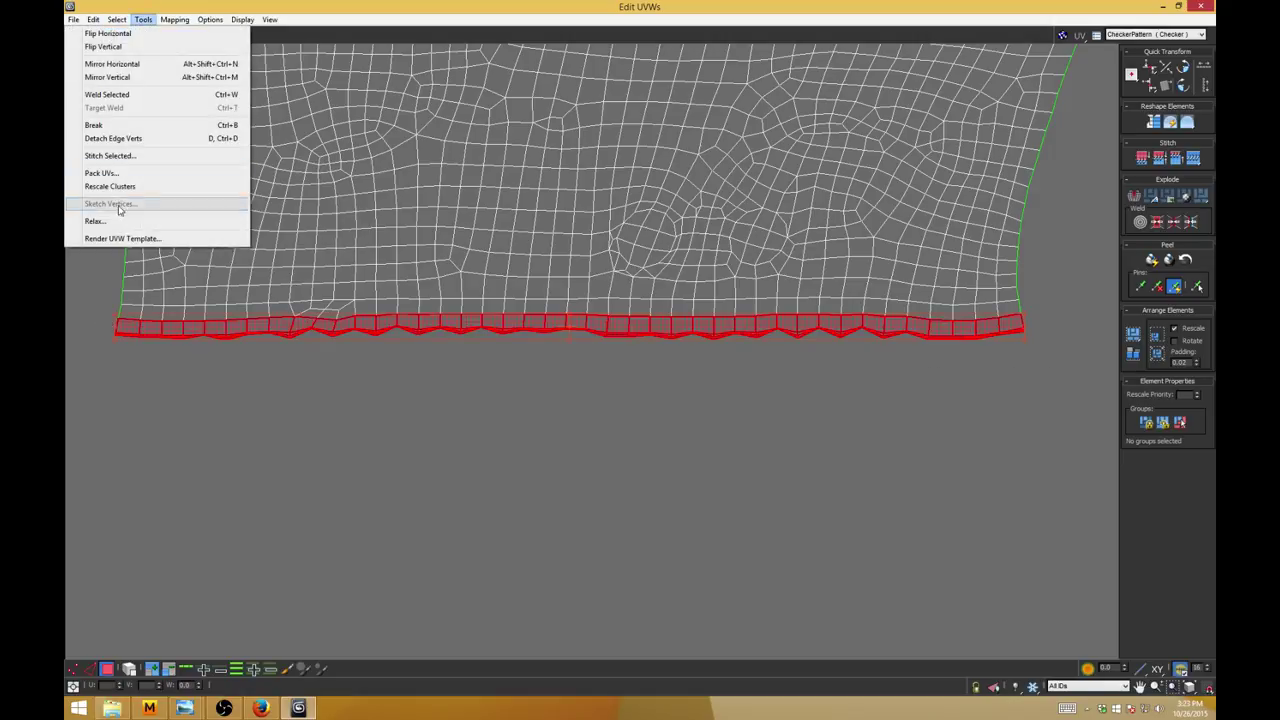
click(100, 219)
double_click(128, 82)
text(100)
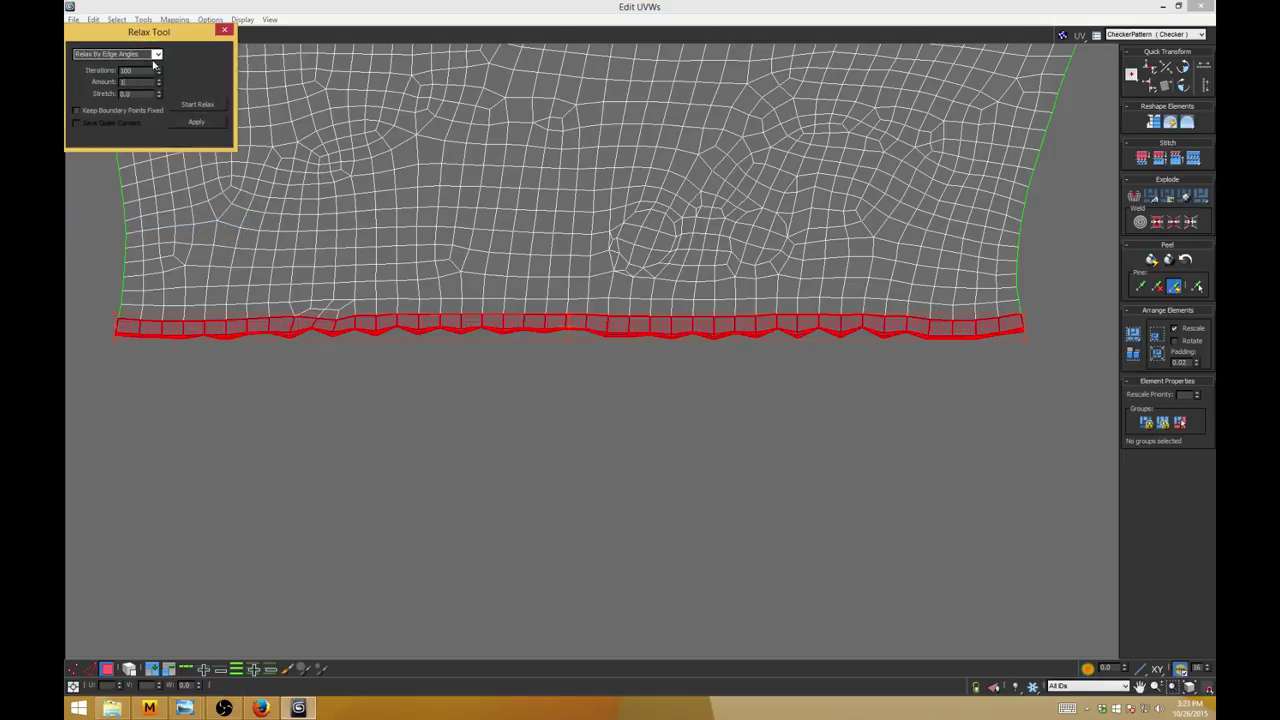
click(156, 55)
click(148, 66)
click(190, 105)
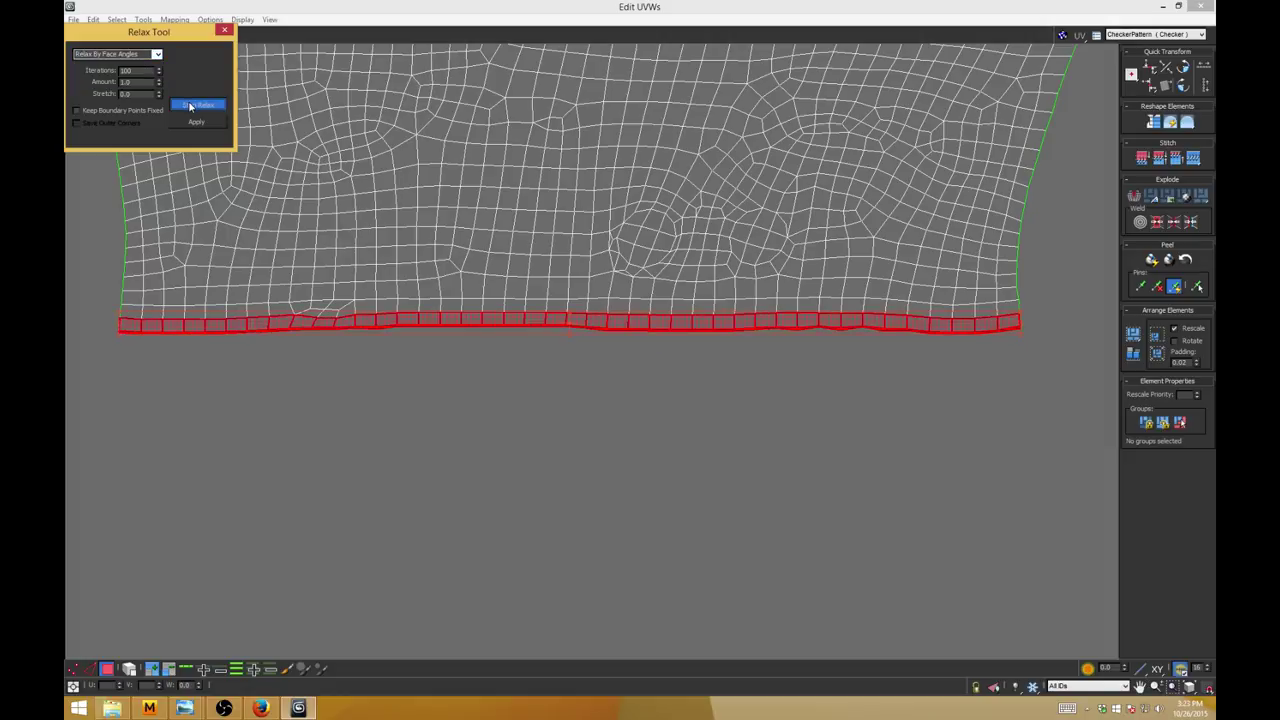
click(600, 354)
Step: Examine the thin stacked faces along the cuff's bottom edge and close the Relax tool
scroll(600, 346, up, 8)
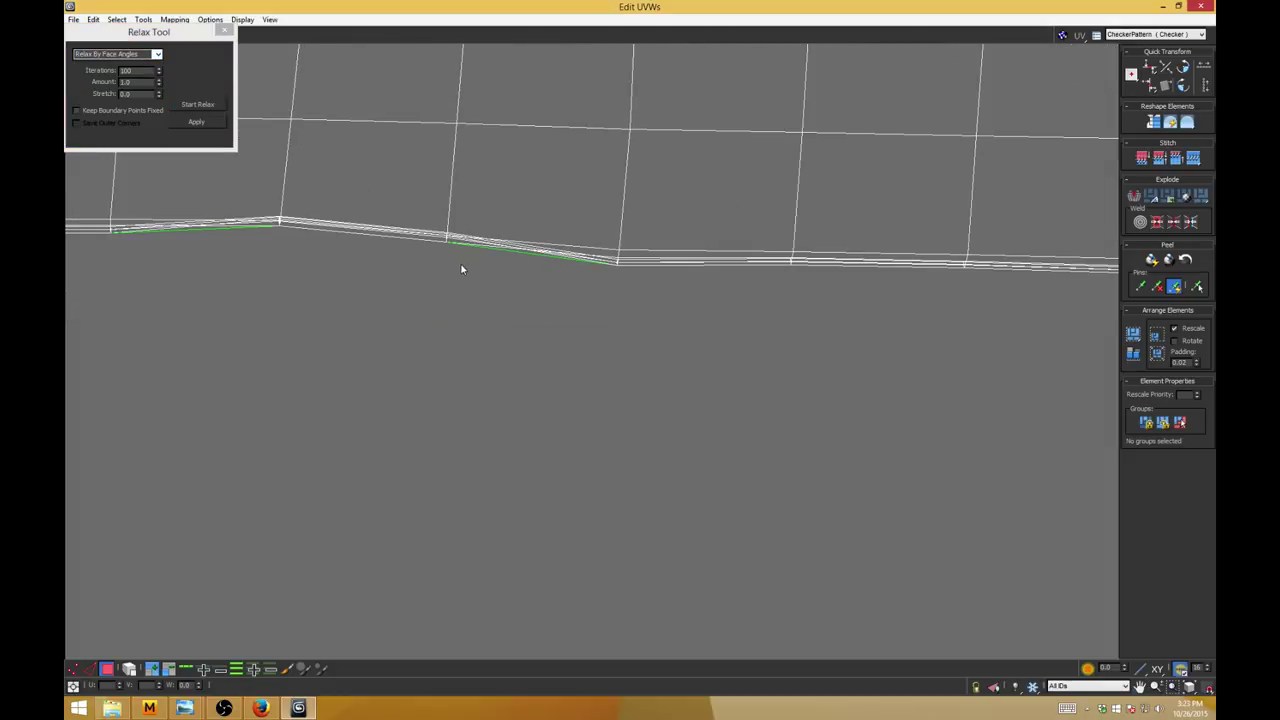
scroll(628, 330, up, 4)
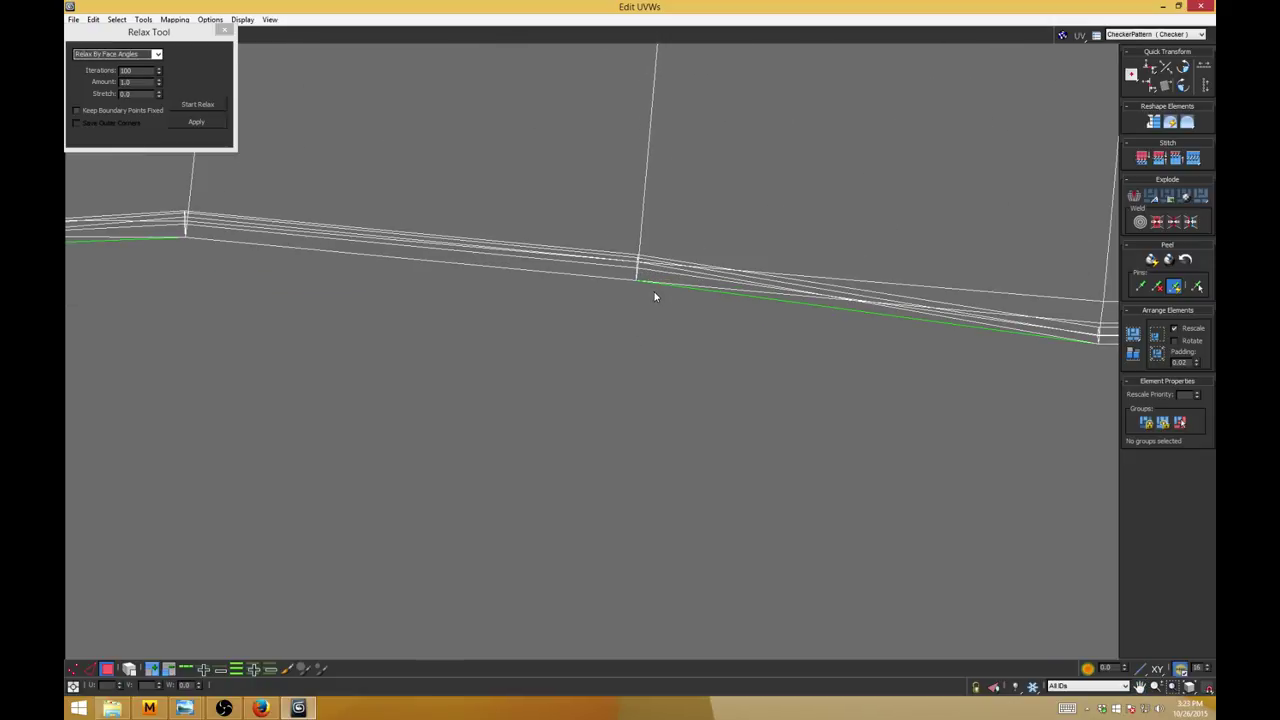
click(226, 30)
click(1178, 7)
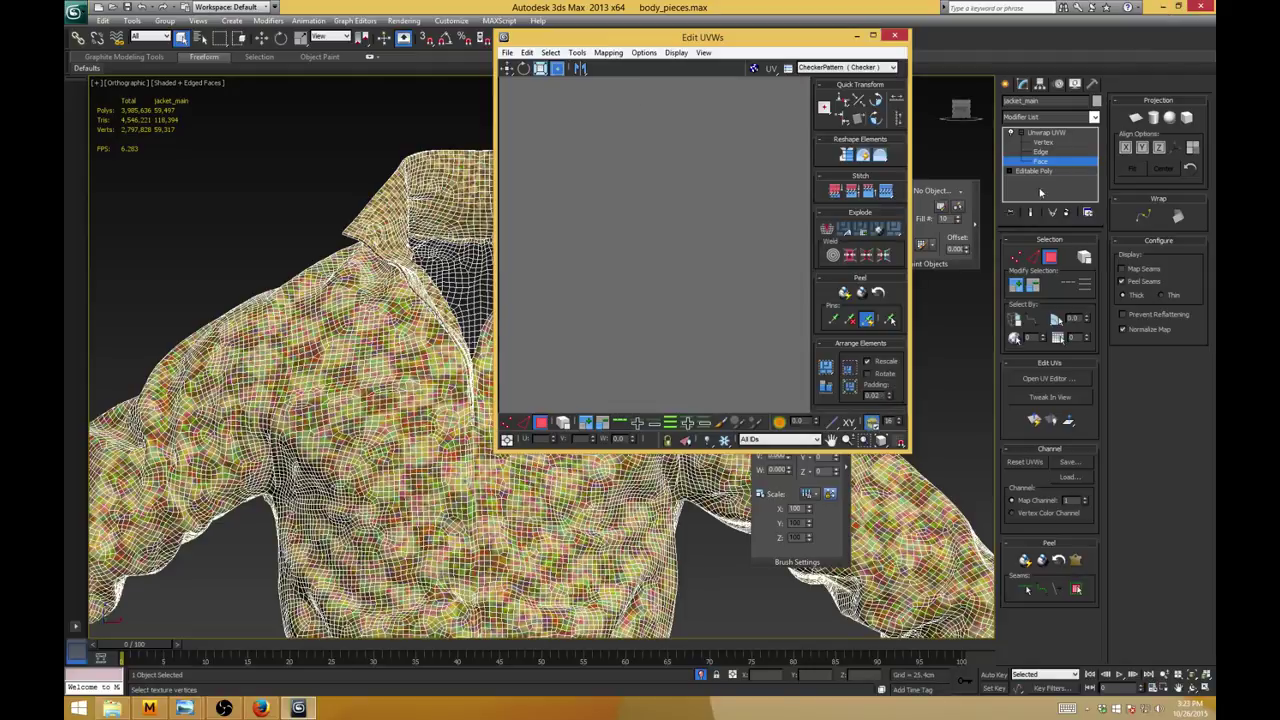
click(873, 36)
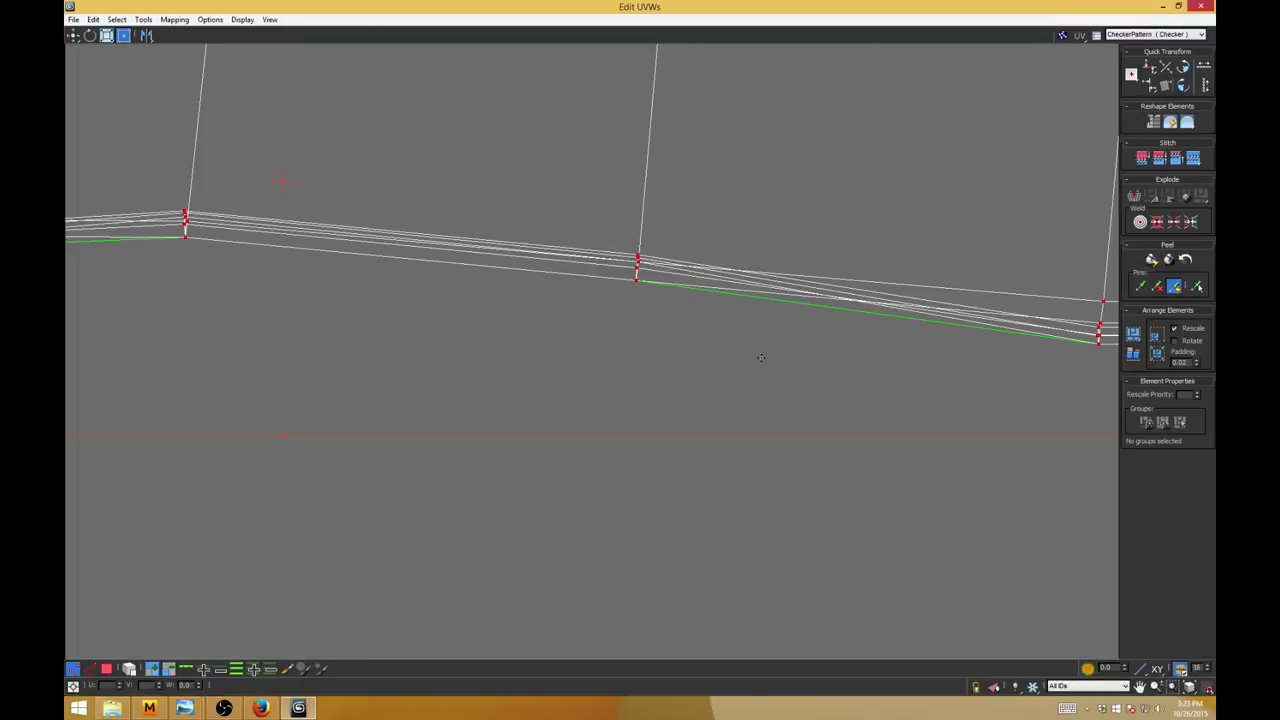
Step: Examine the crossing thin faces along the cuff's bottom edge, trying a small vertex edit and undoing it
scroll(674, 391, up, 3)
scroll(720, 423, down, 8)
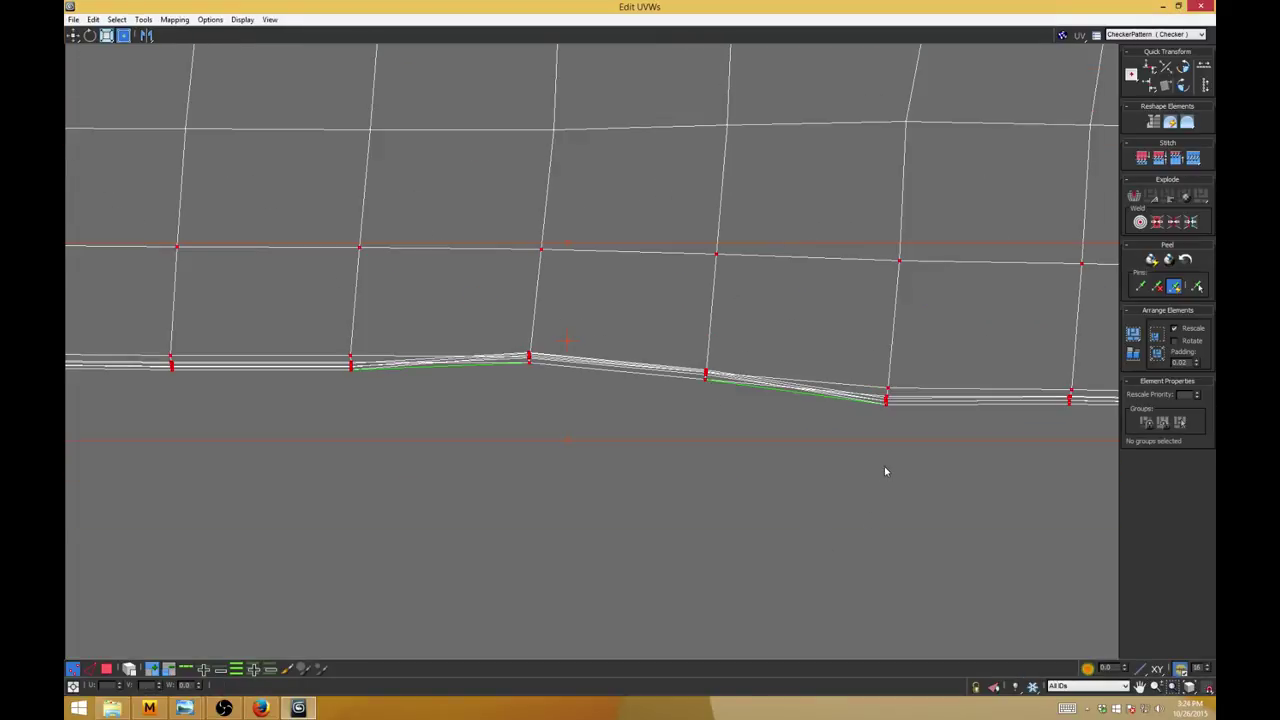
middle_drag(826, 440, 380, 394)
scroll(796, 374, up, 1)
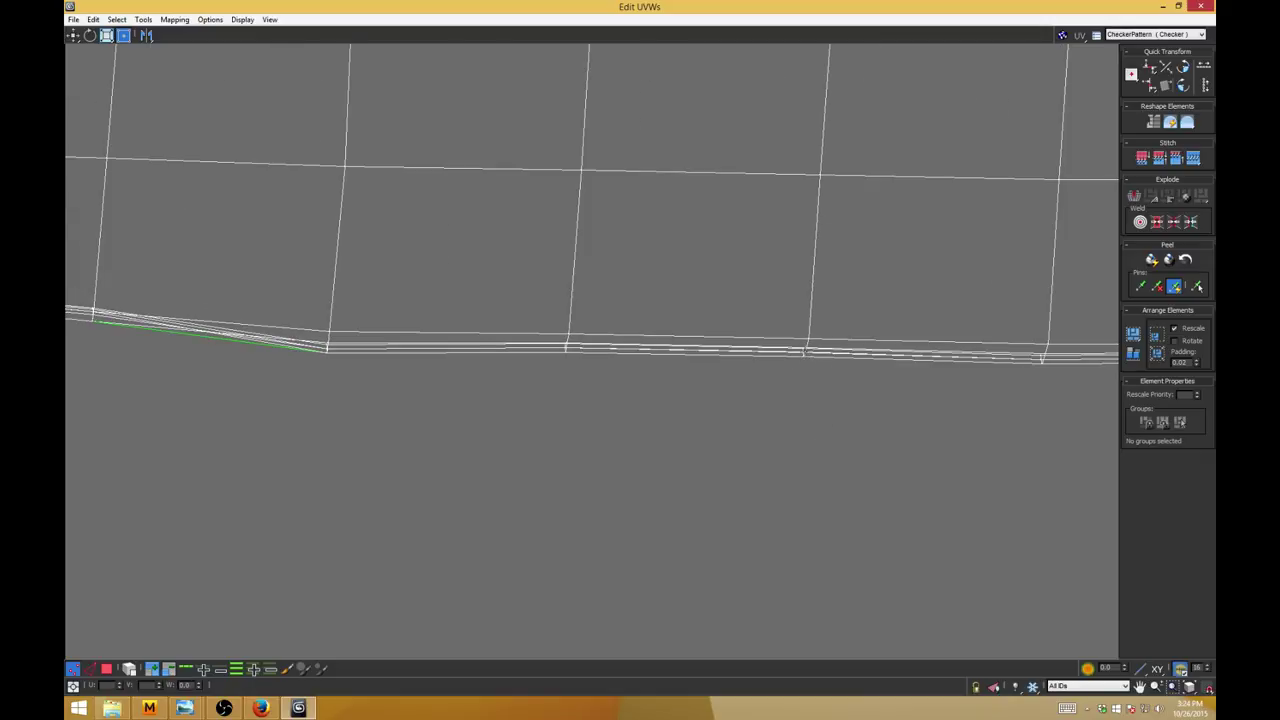
scroll(805, 351, up, 1)
drag(797, 406, 787, 434)
key(ctrl+z)
scroll(794, 436, down, 7)
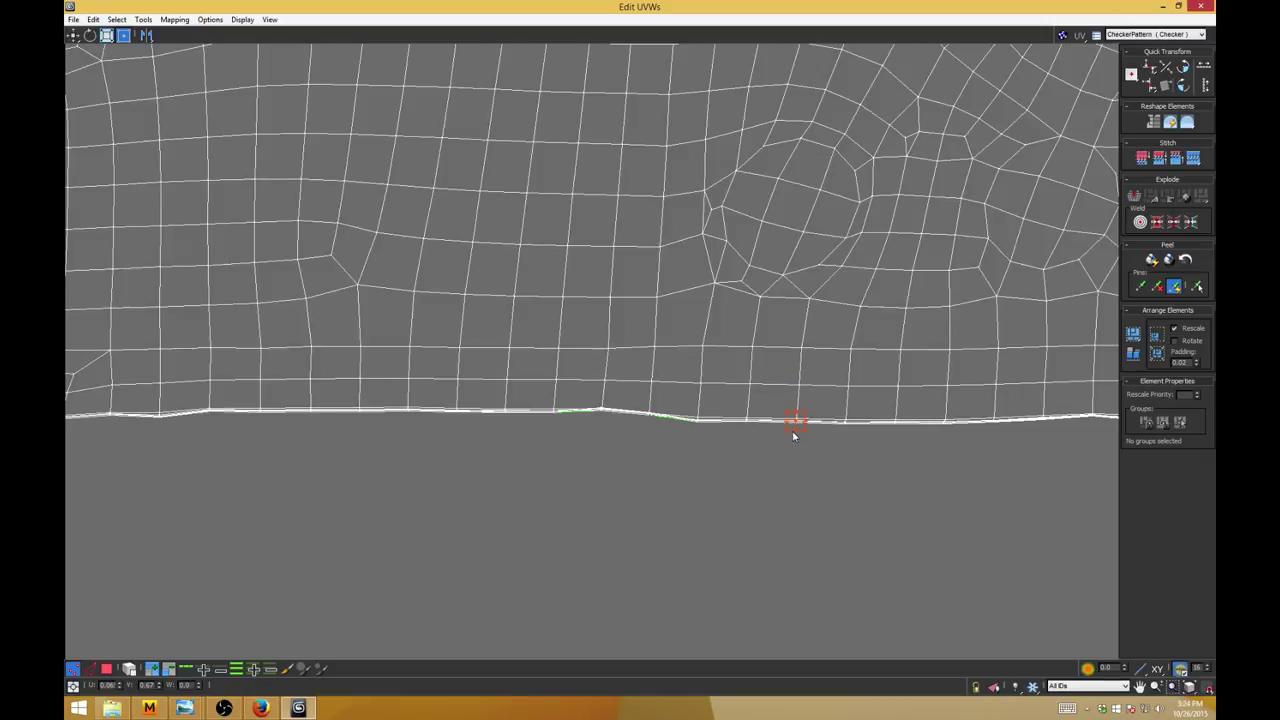
middle_drag(863, 446, 604, 442)
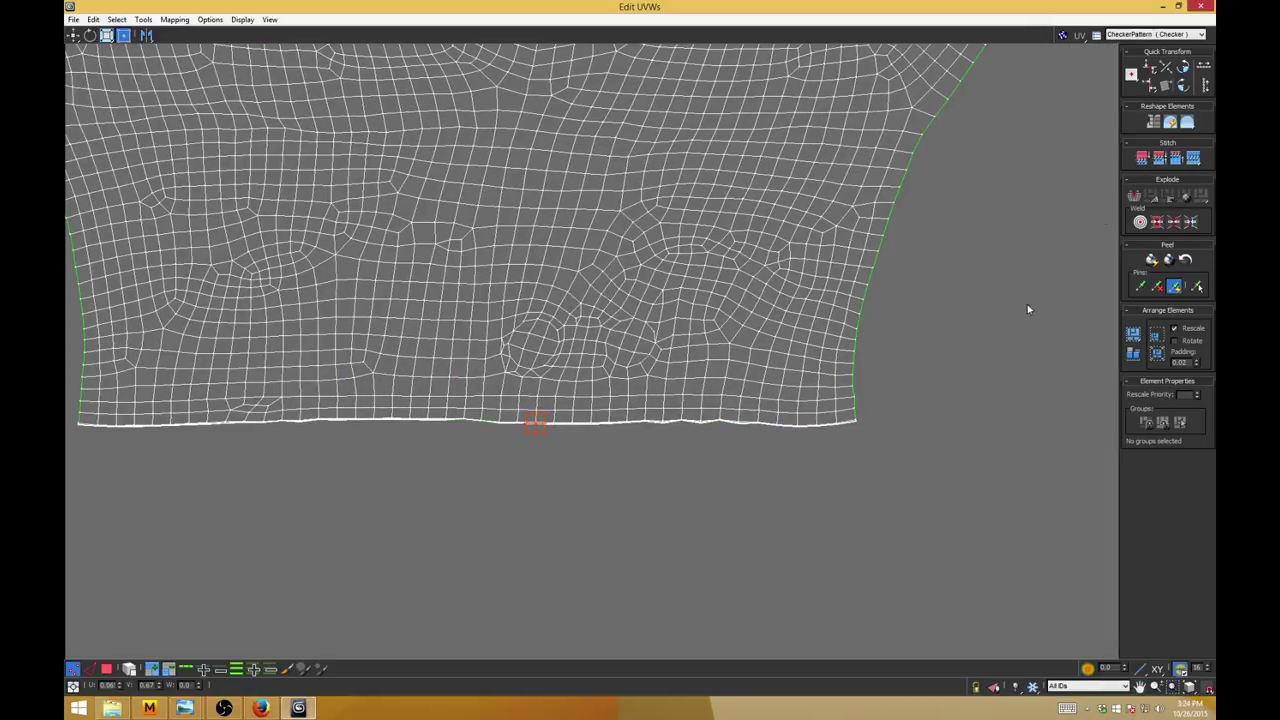
Step: Select the full row of faces along the cuff's bottom edge, break it off and move it slightly below the sleeve
drag(569, 405, 491, 416)
middle_drag(565, 337, 960, 332)
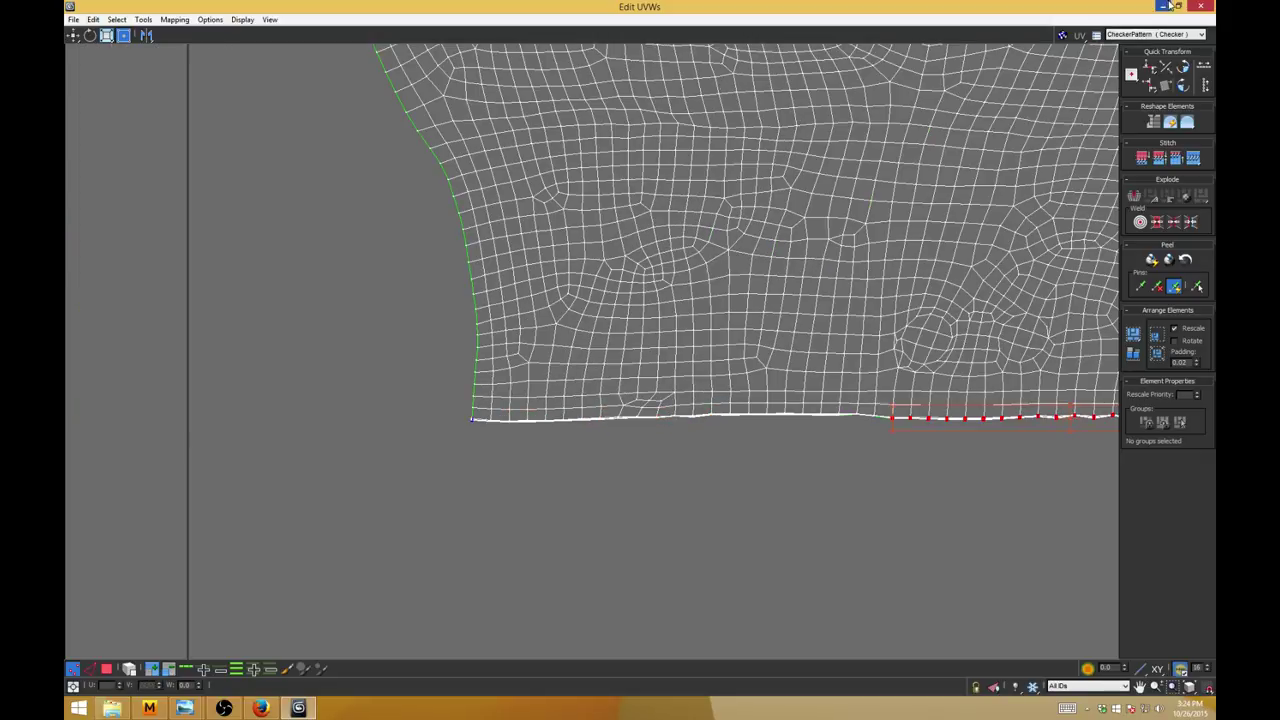
click(1179, 6)
click(1028, 154)
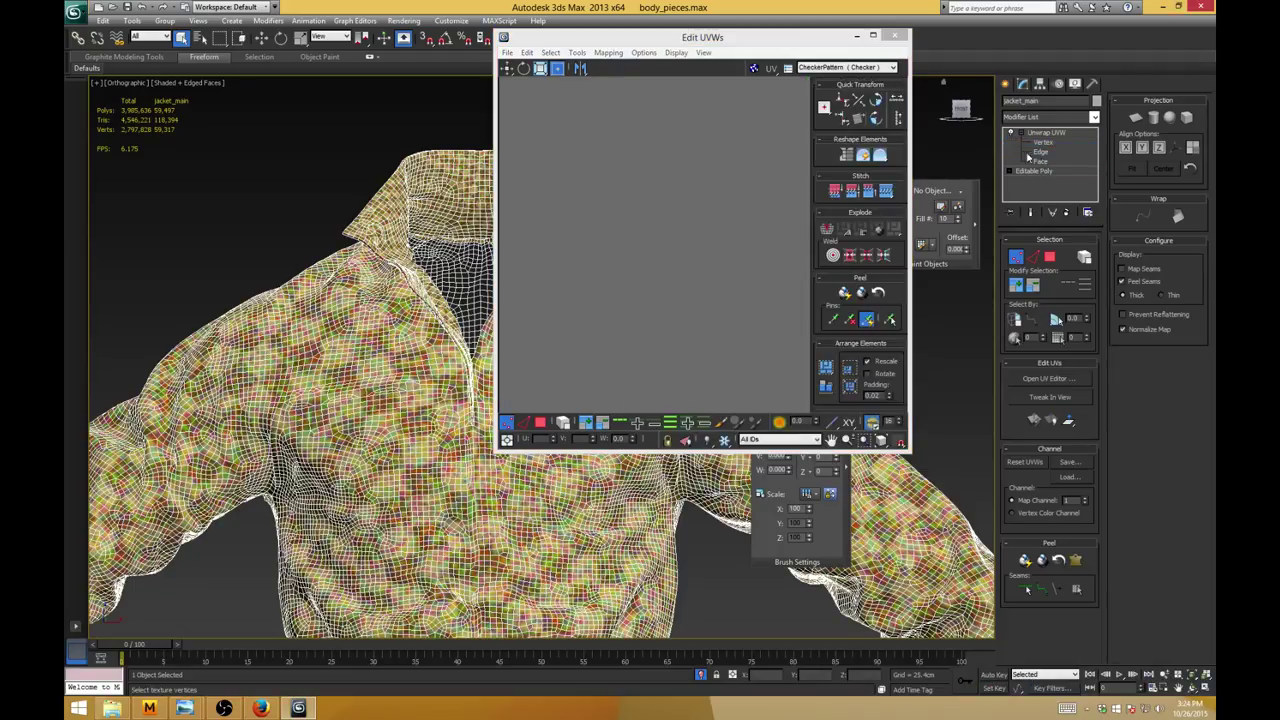
click(872, 35)
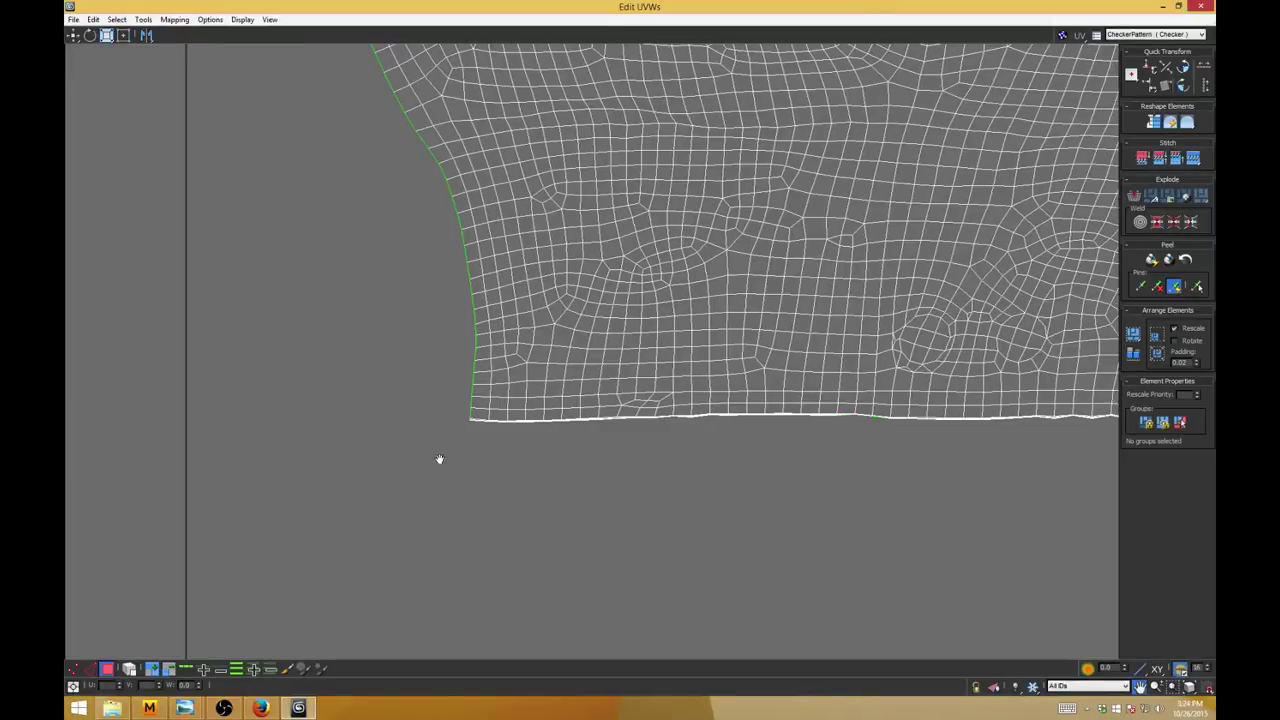
middle_drag(437, 457, 120, 464)
drag(636, 427, 585, 418)
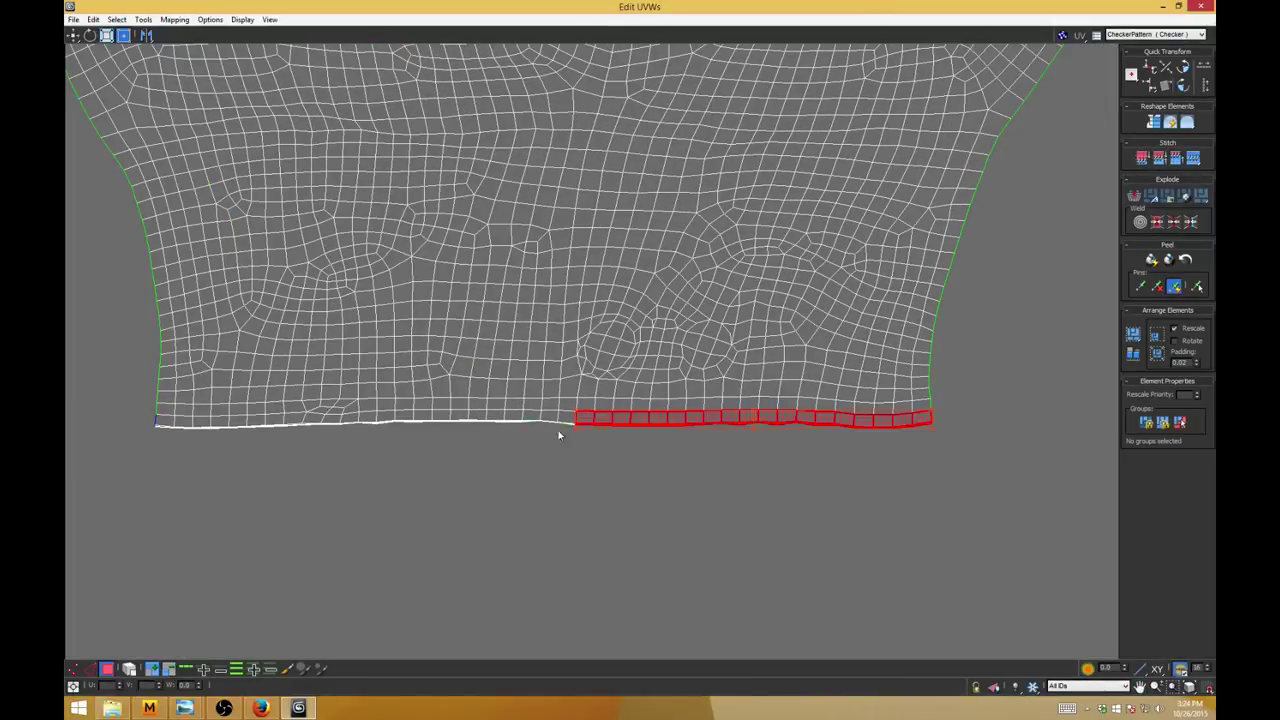
middle_drag(681, 436, 857, 426)
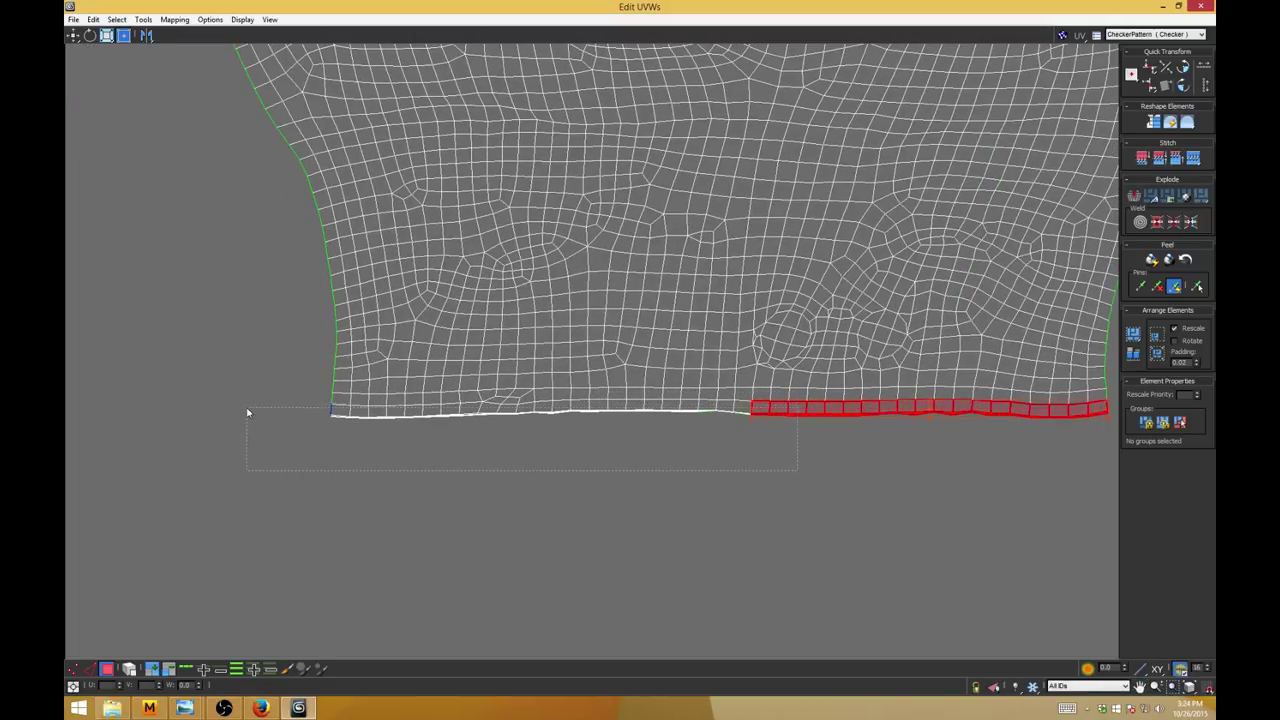
ctrl+drag(248, 412, 248, 409)
click(143, 19)
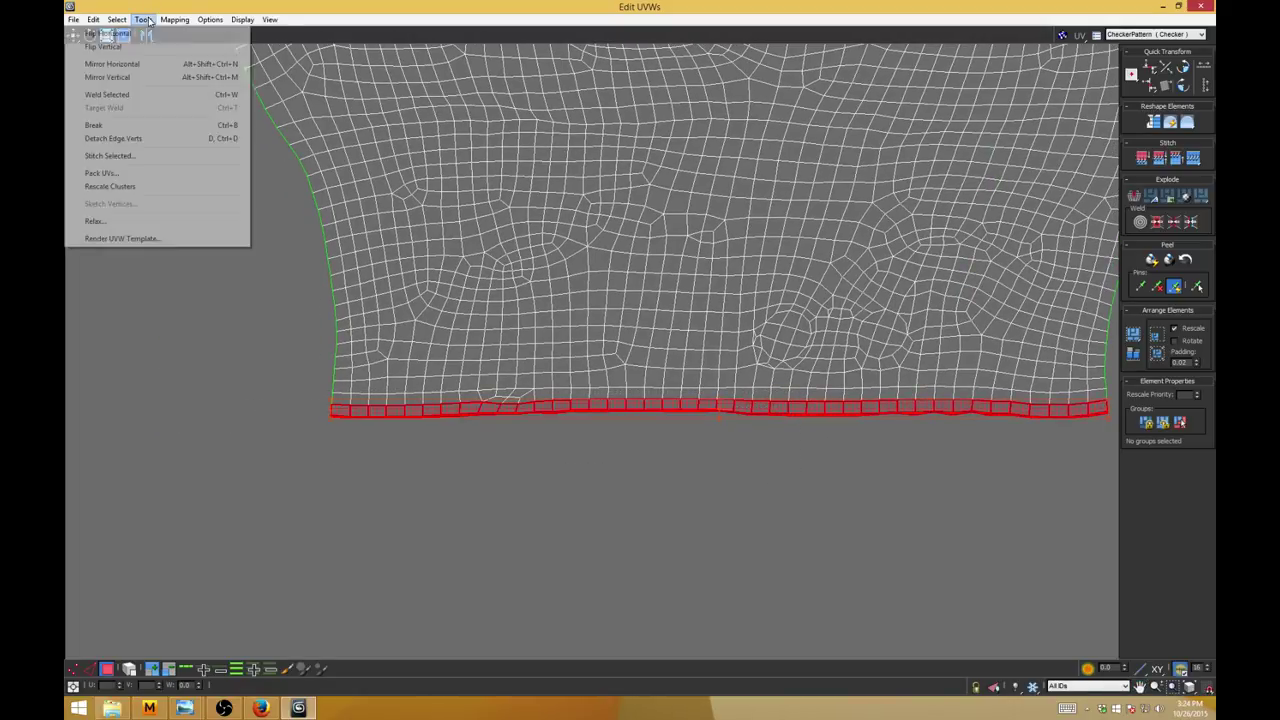
click(117, 127)
middle_drag(745, 407, 667, 407)
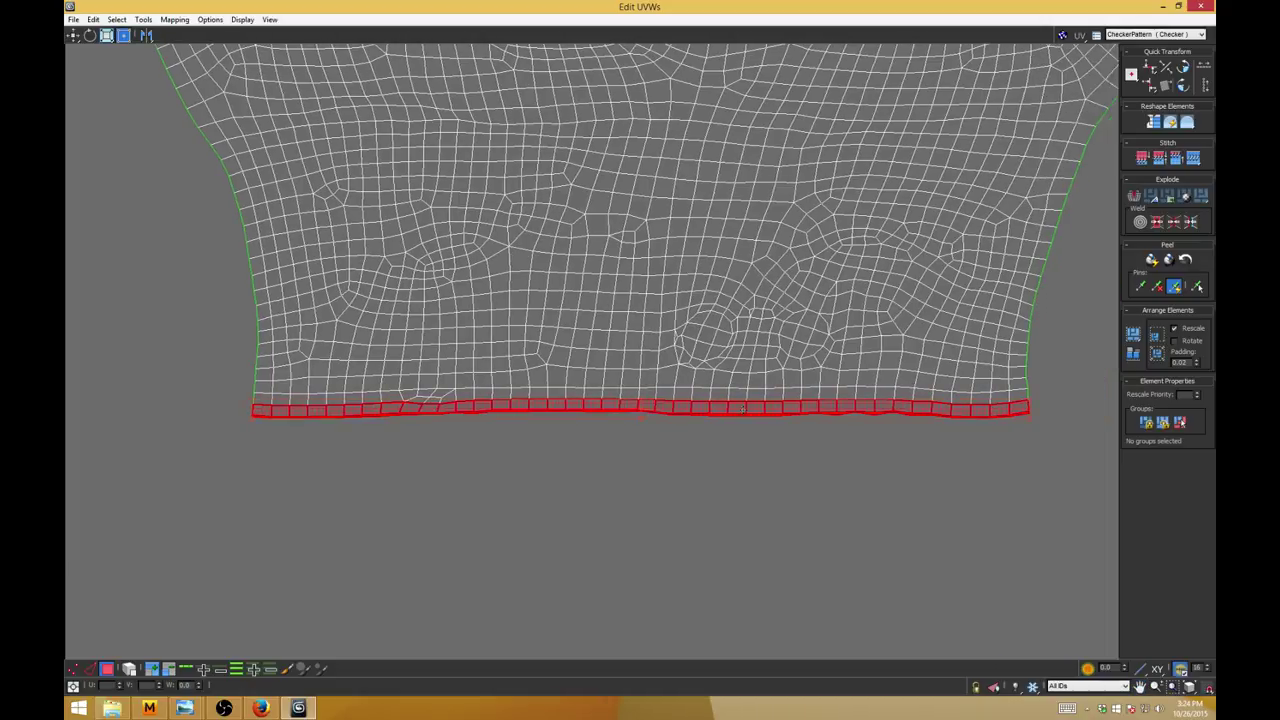
drag(742, 408, 737, 427)
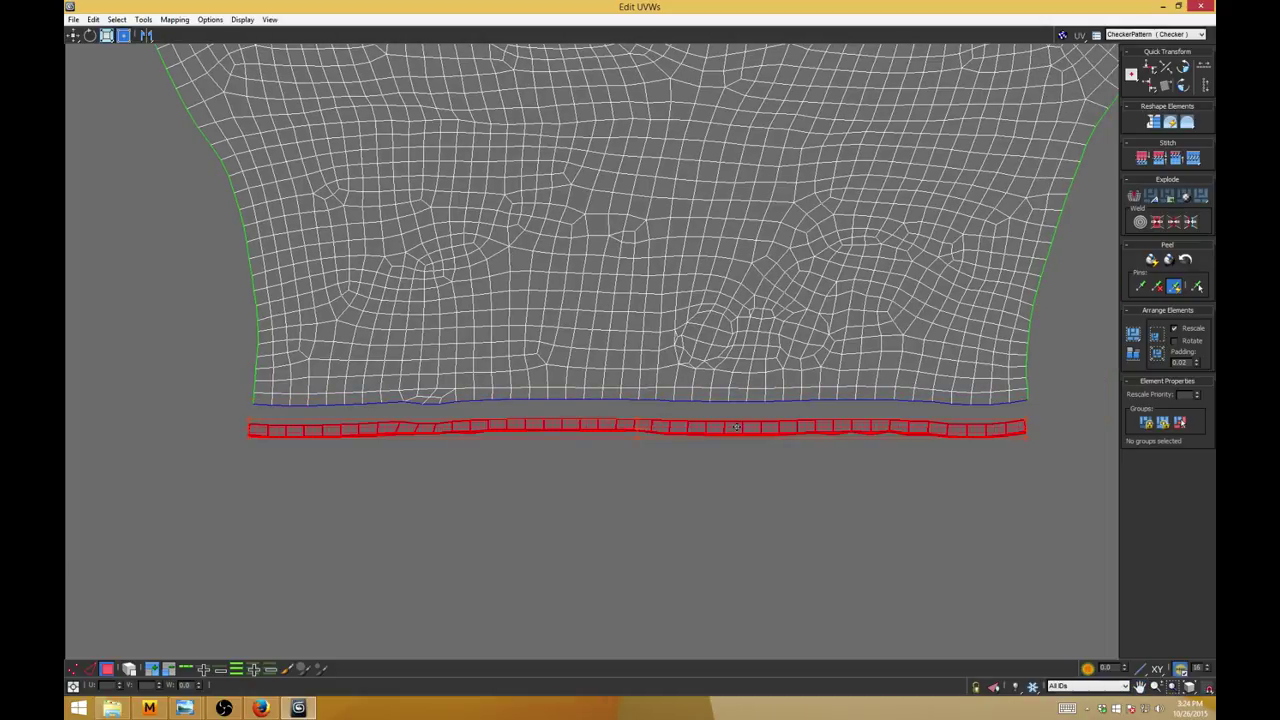
Step: Relax the detached cuff strip by face angles with an amount of 1.0
click(143, 19)
click(110, 217)
click(144, 82)
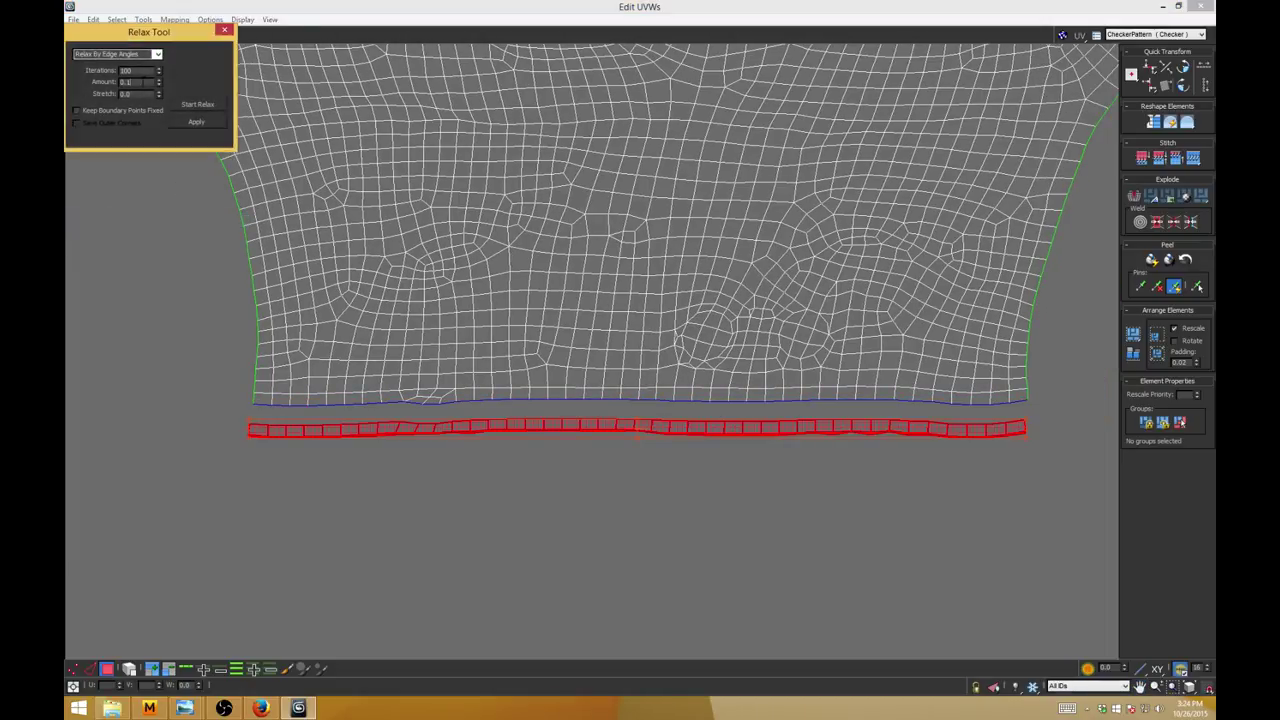
click(157, 54)
click(153, 71)
click(156, 55)
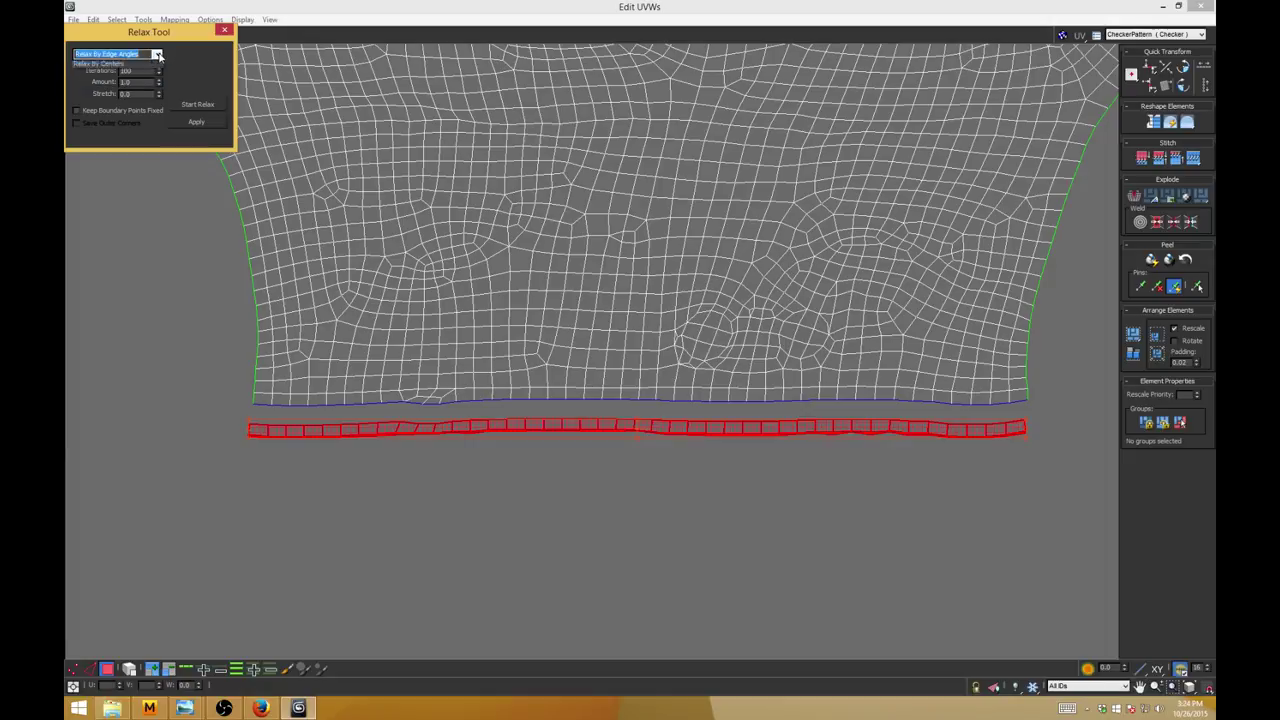
click(150, 66)
click(197, 105)
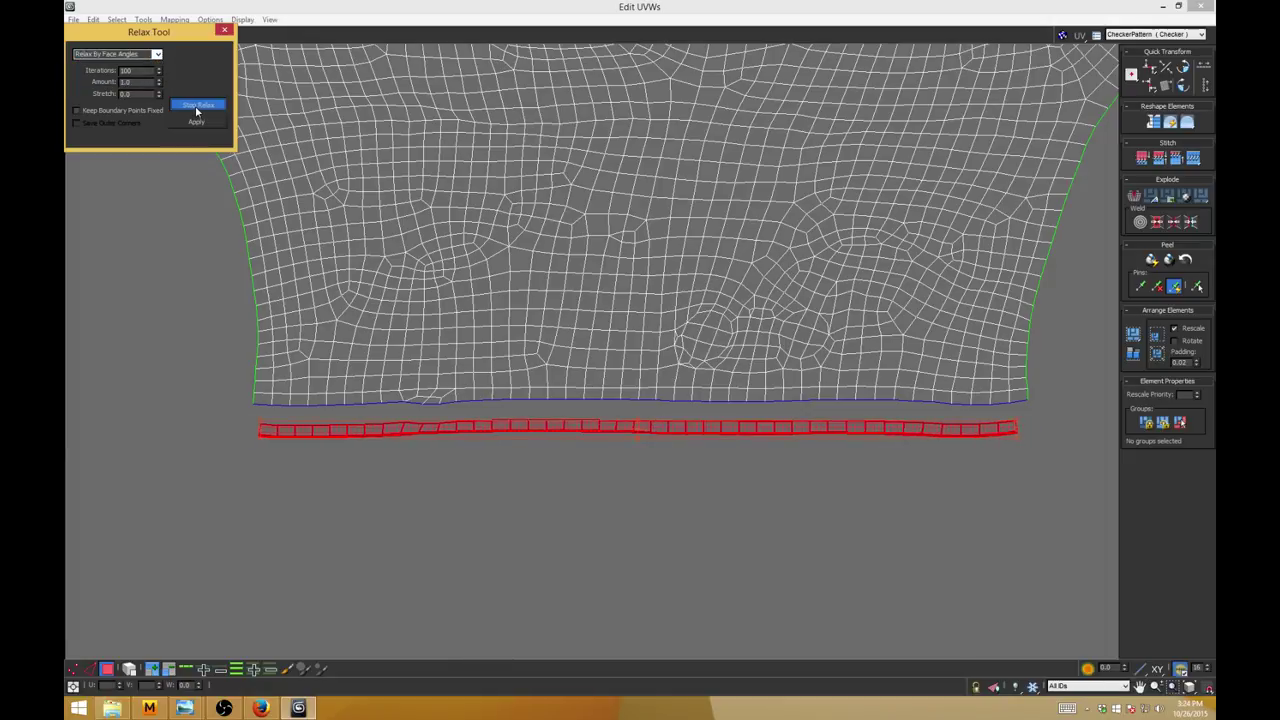
click(196, 110)
Step: Examine the relaxed cuff strip up close for crossing edges along its lower border
middle_drag(970, 497, 573, 399)
scroll(621, 348, up, 8)
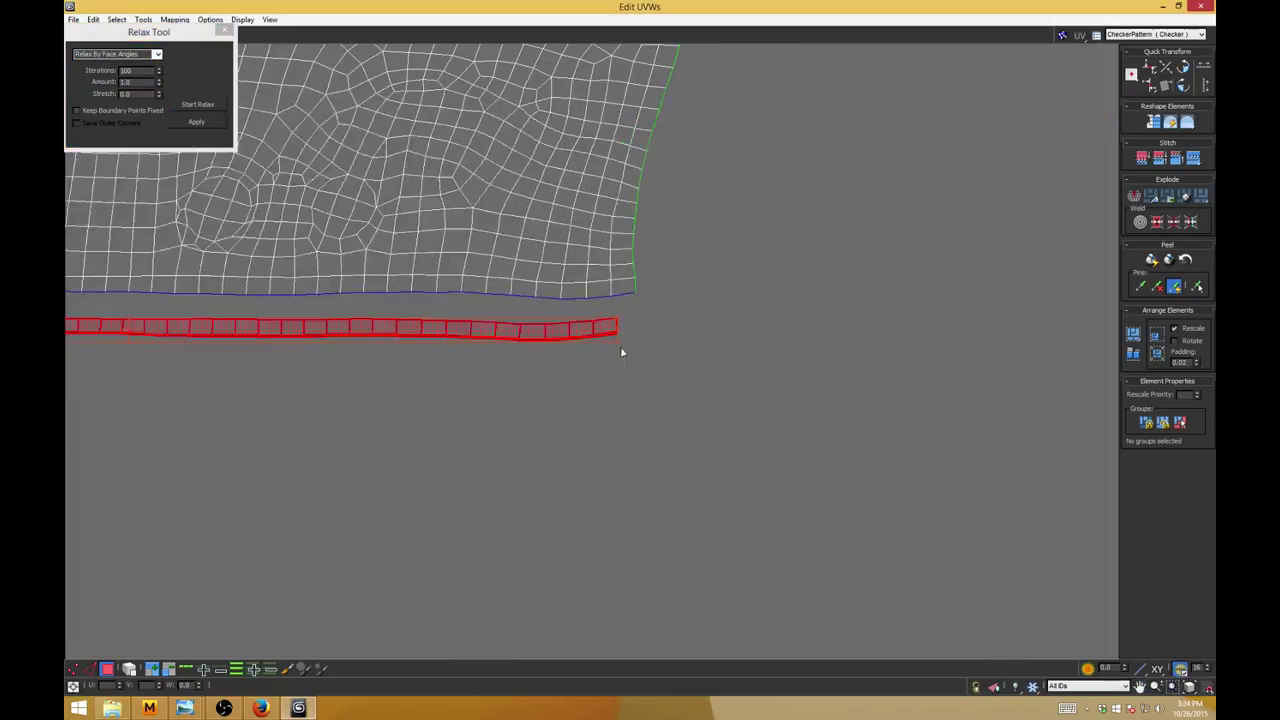
middle_drag(734, 433, 908, 433)
click(379, 357)
middle_drag(400, 362, 1080, 415)
middle_drag(374, 384, 880, 390)
middle_drag(473, 386, 1100, 430)
middle_drag(305, 376, 477, 378)
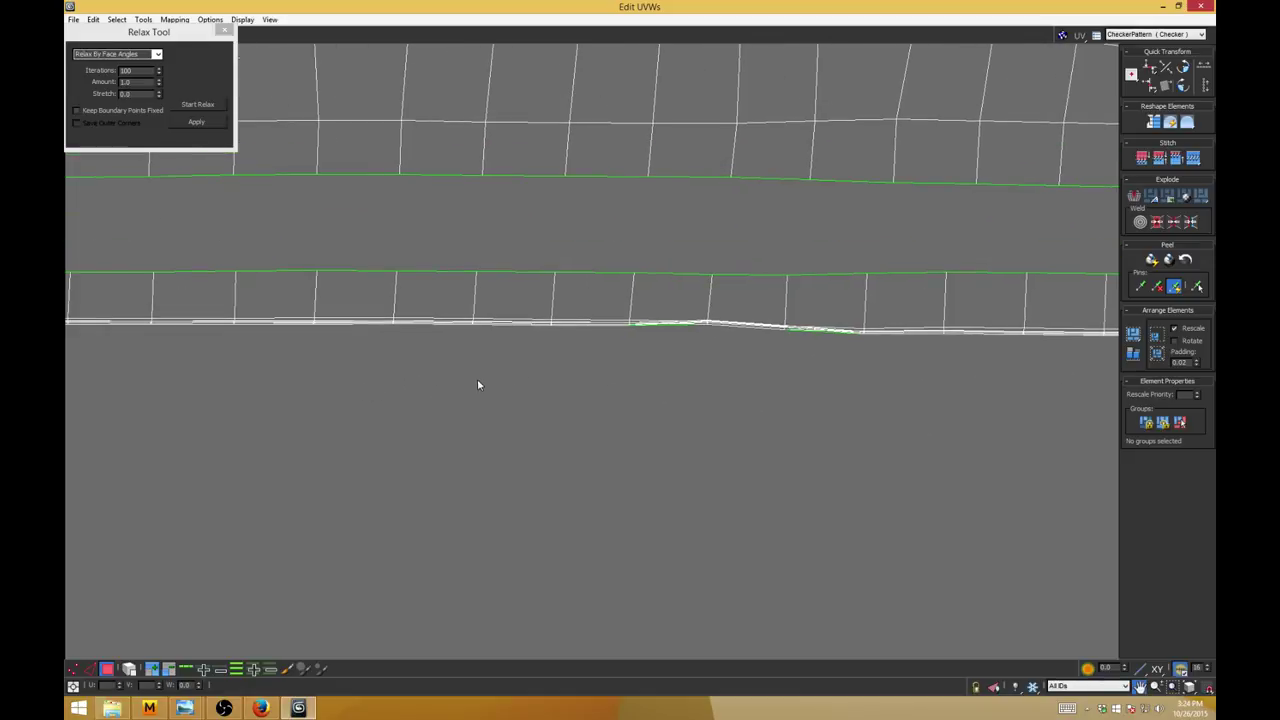
scroll(738, 340, up, 10)
middle_drag(980, 322, 866, 358)
Step: Check the strip's stacked vertices, review the available relax methods and close the Relax tool
key(1)
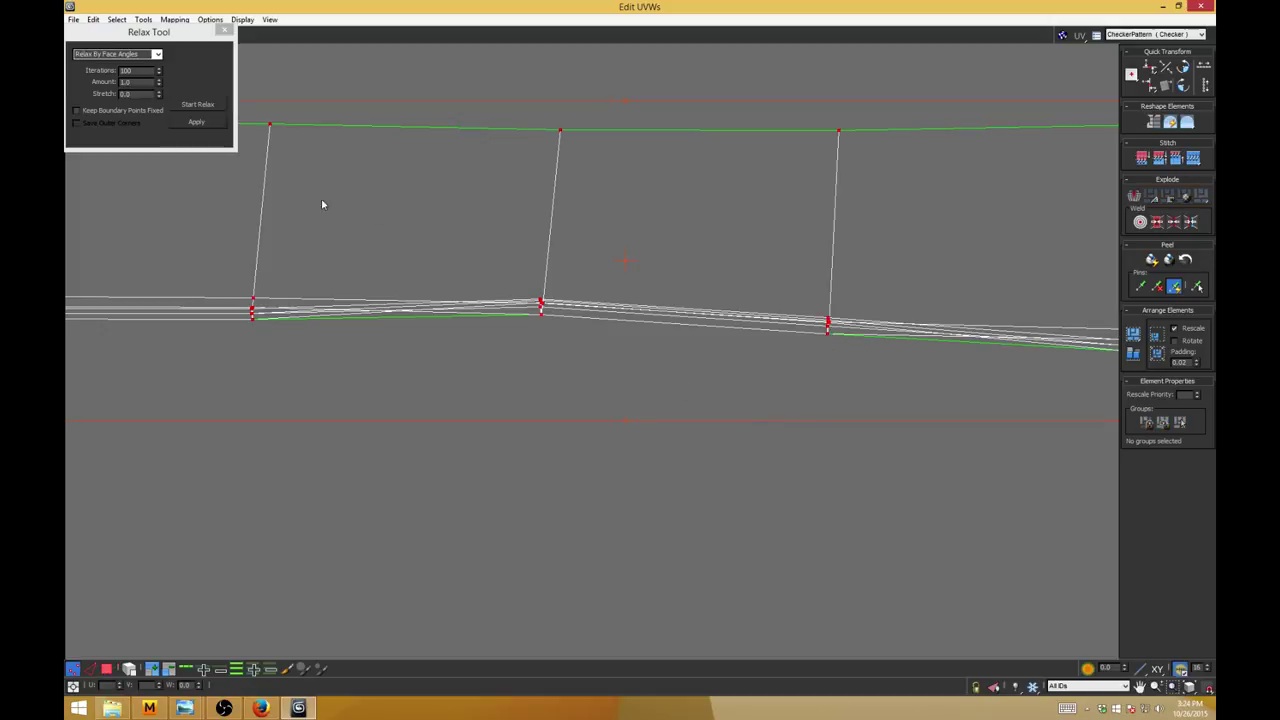
scroll(422, 270, down, 6)
scroll(422, 270, down, 2)
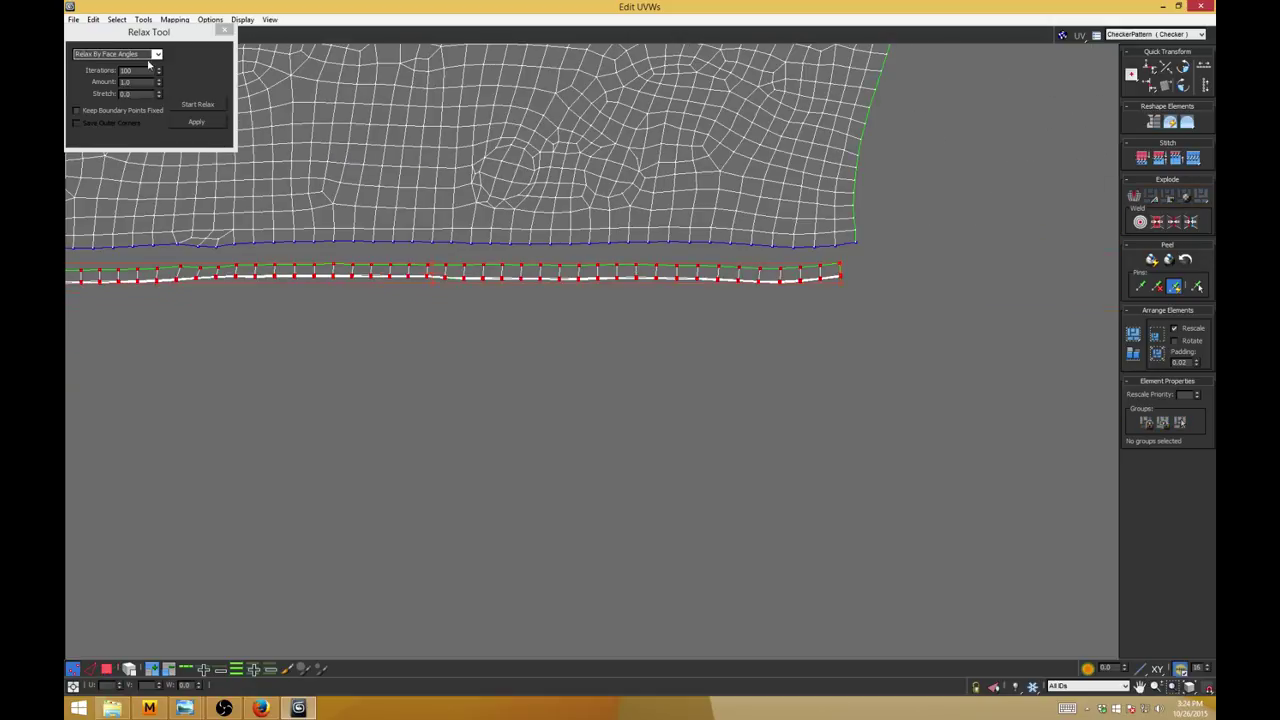
click(150, 54)
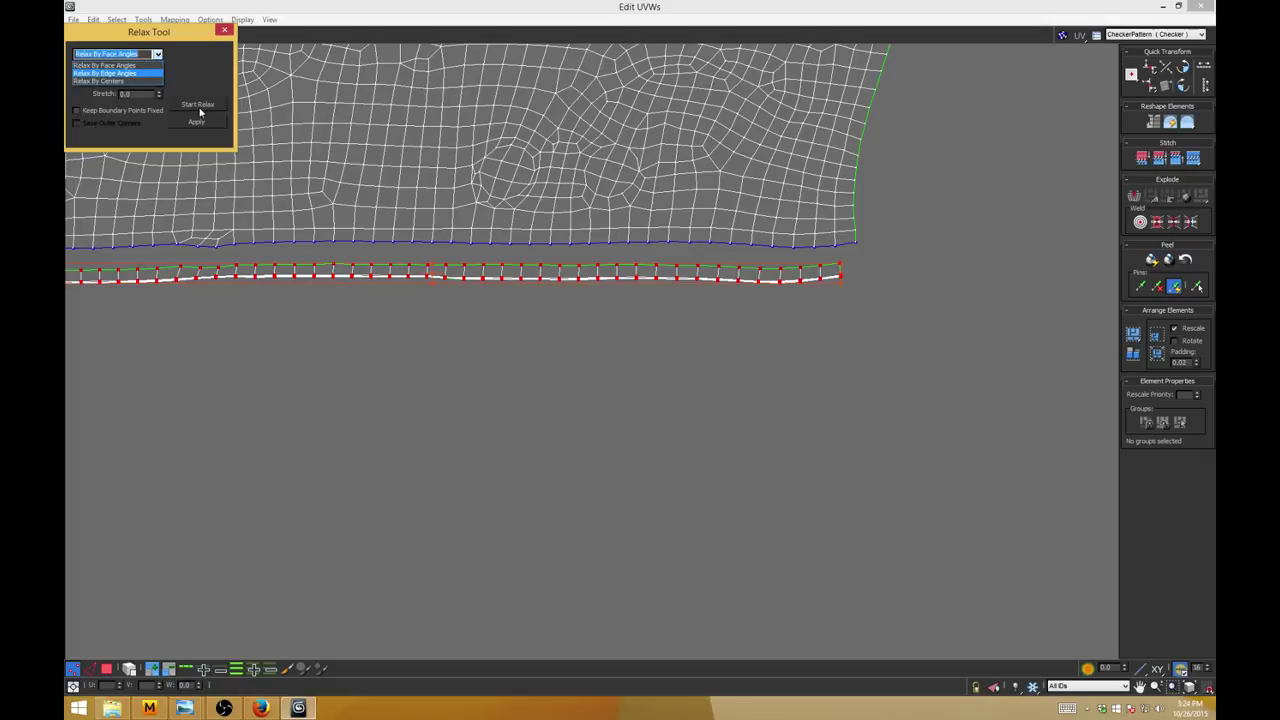
click(223, 32)
middle_drag(537, 333, 606, 336)
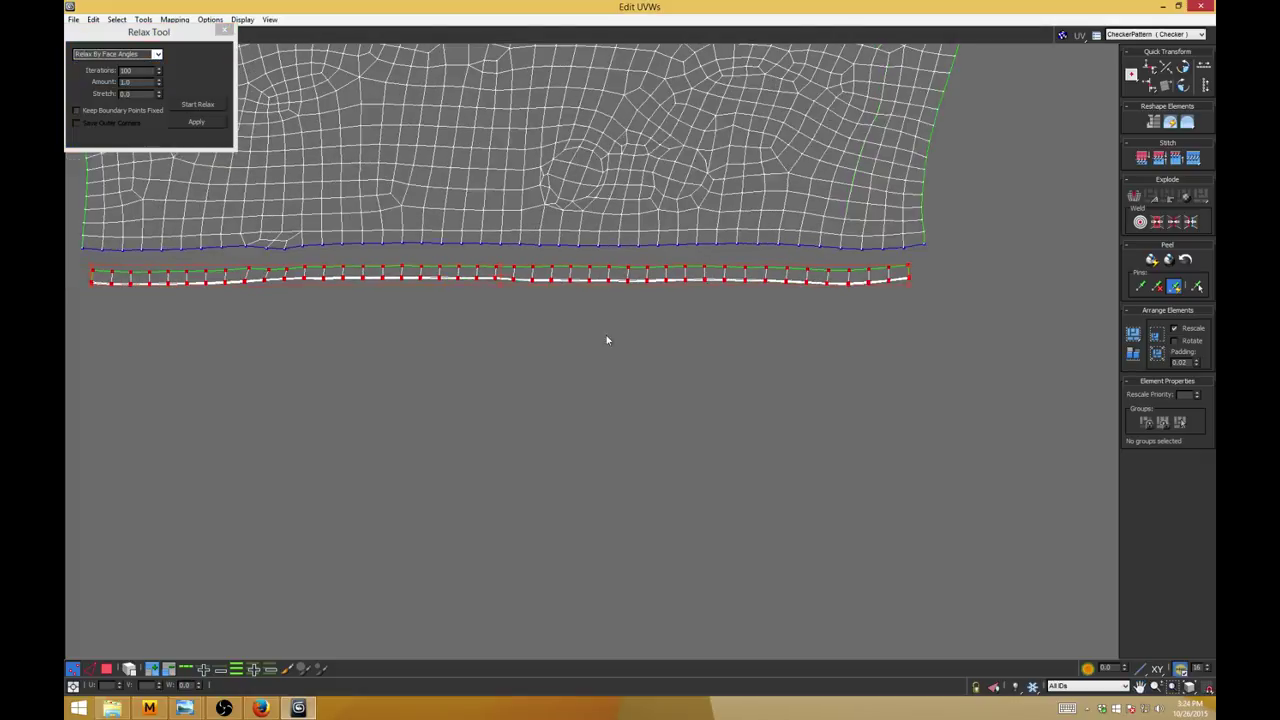
click(227, 30)
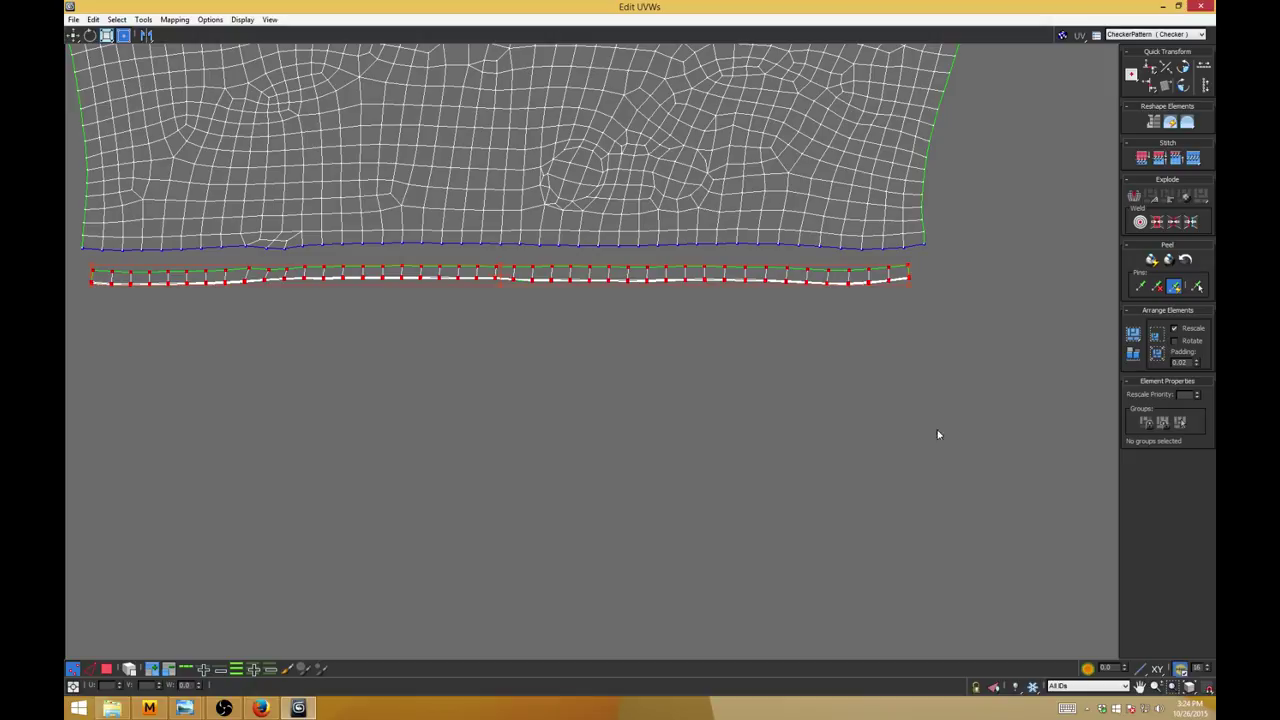
Step: Select the detached cuff strip's faces and try flattening them with a Pelt Map, running the pelt and committing it
key(3)
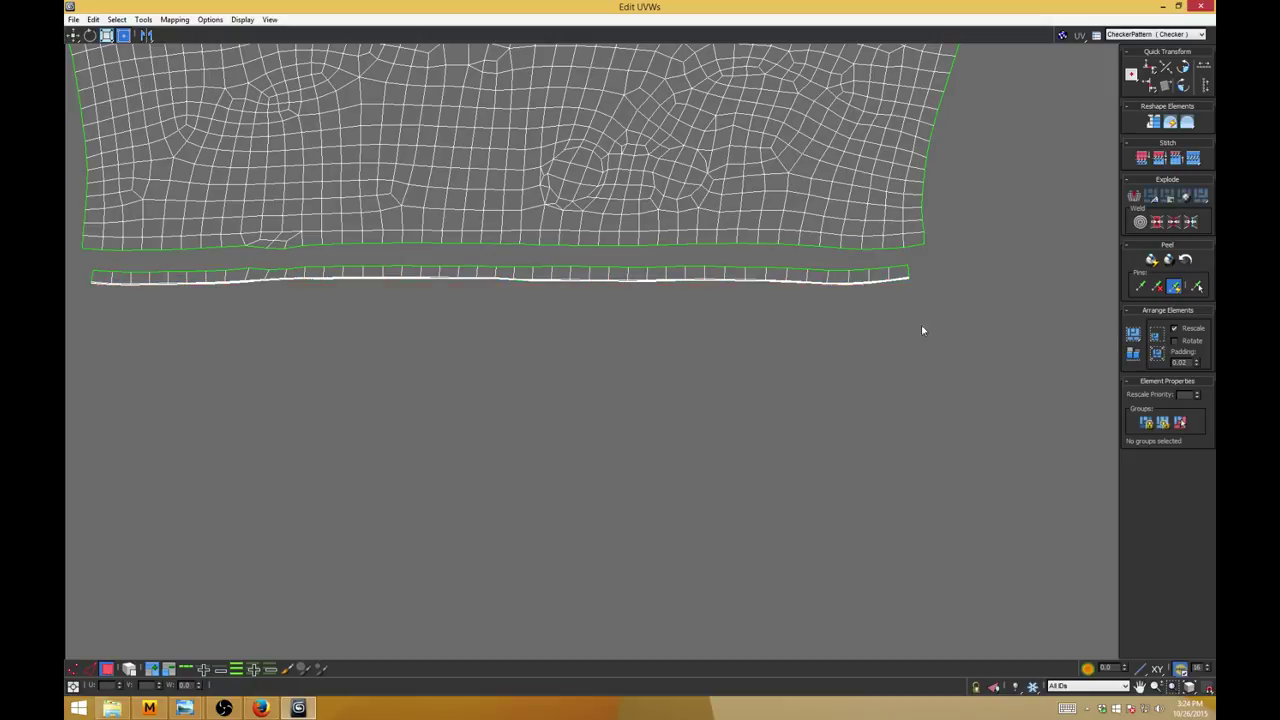
drag(83, 270, 83, 272)
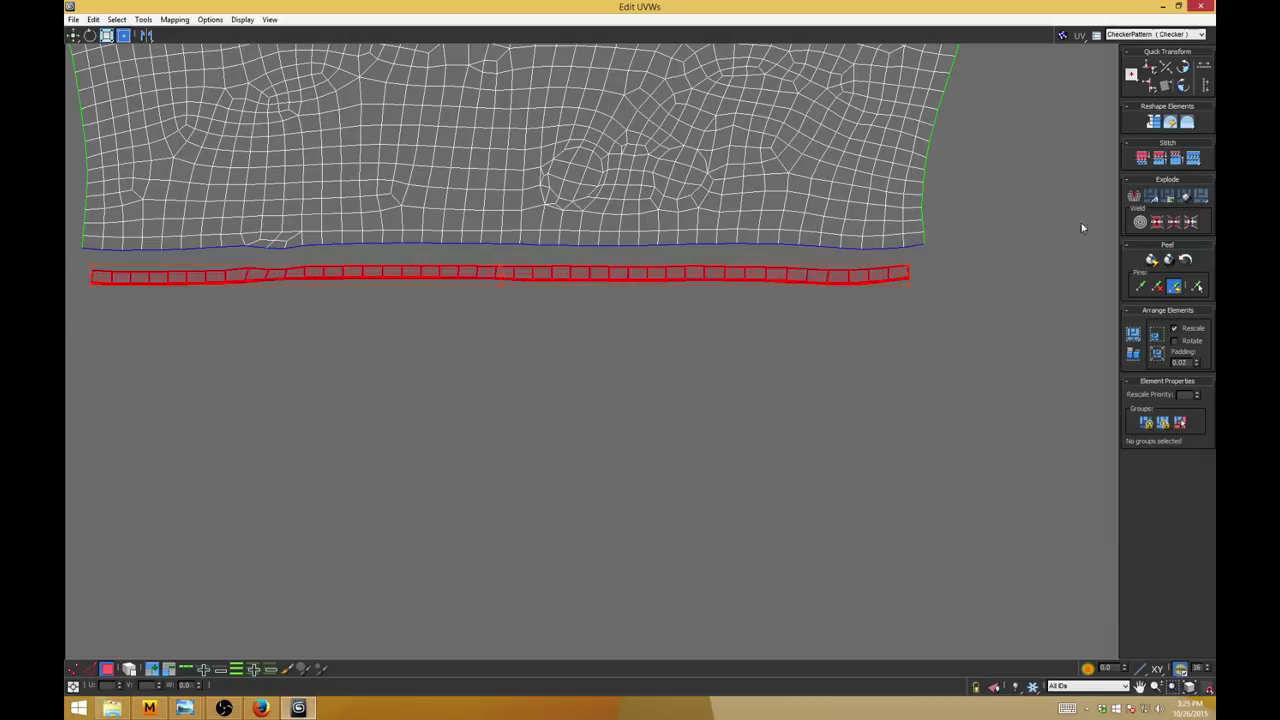
click(1178, 6)
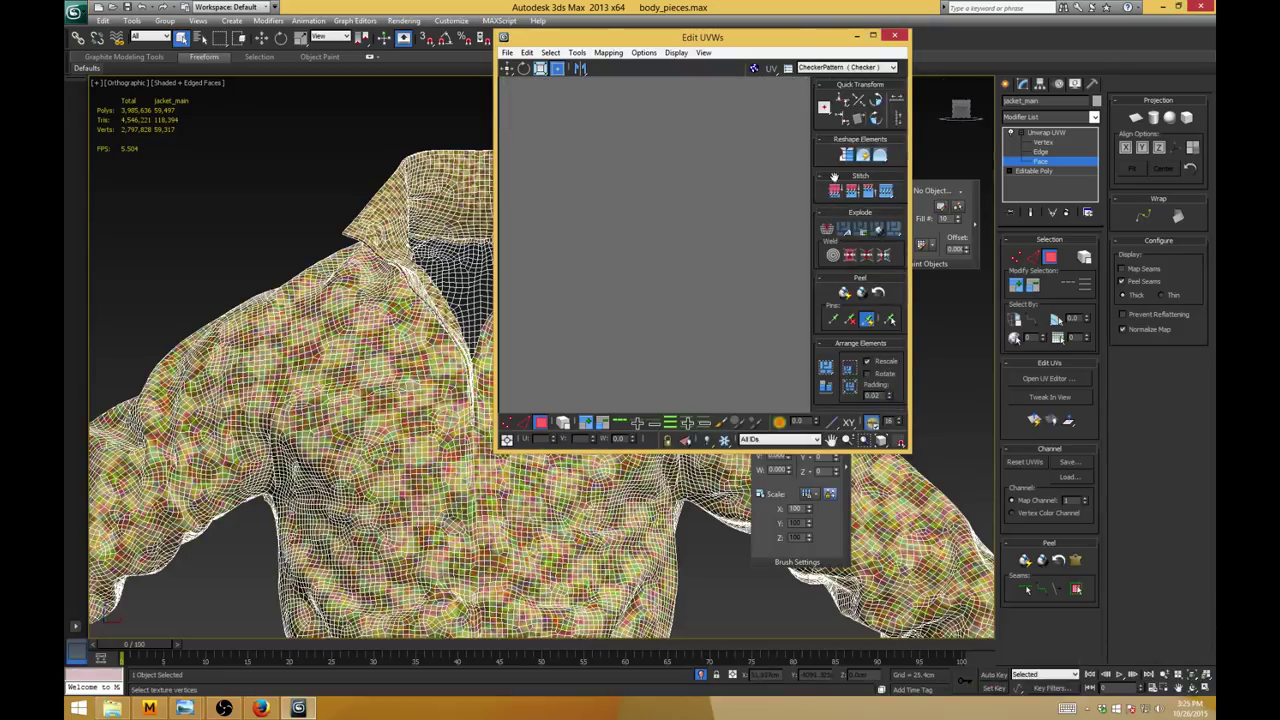
drag(787, 39, 614, 62)
click(1076, 561)
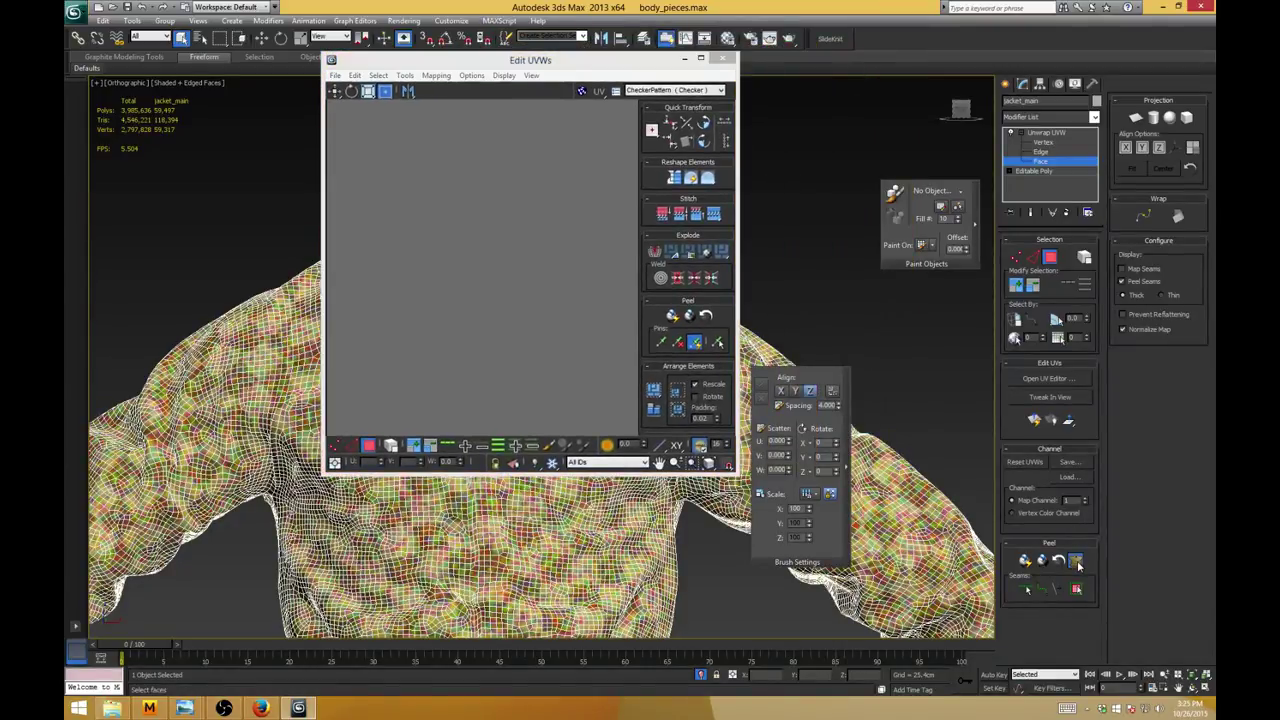
drag(578, 198, 884, 178)
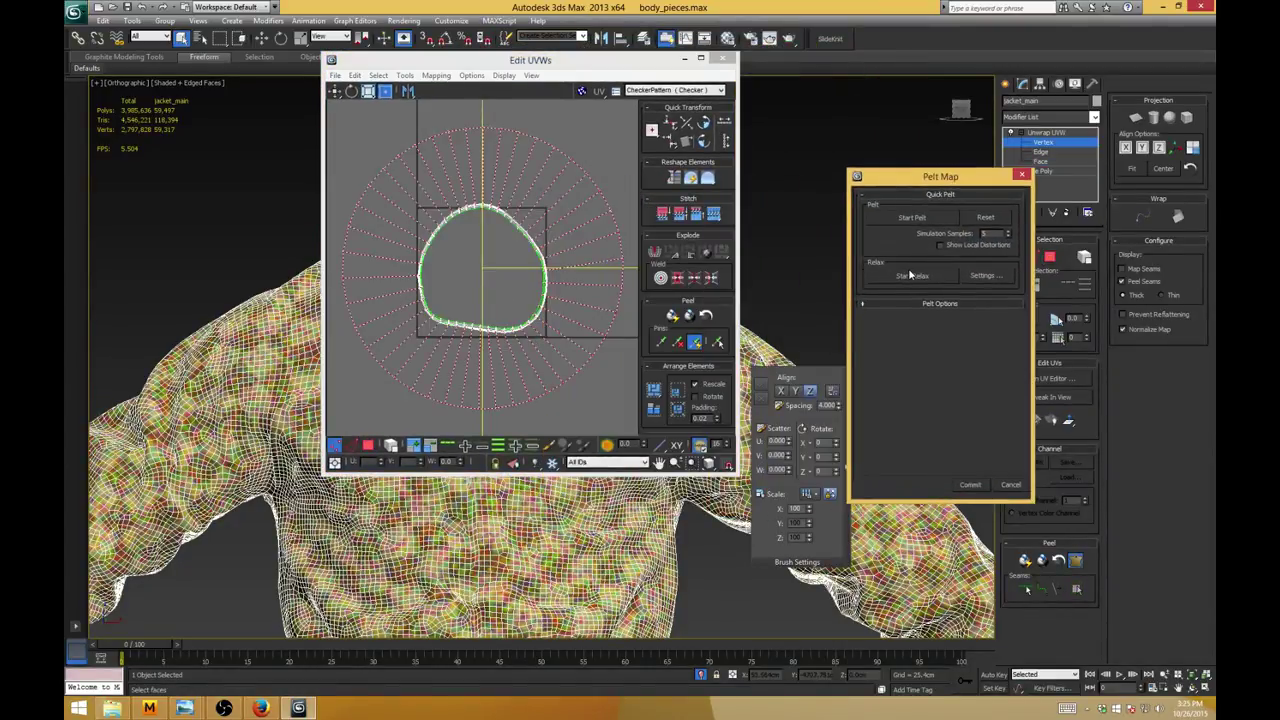
click(929, 220)
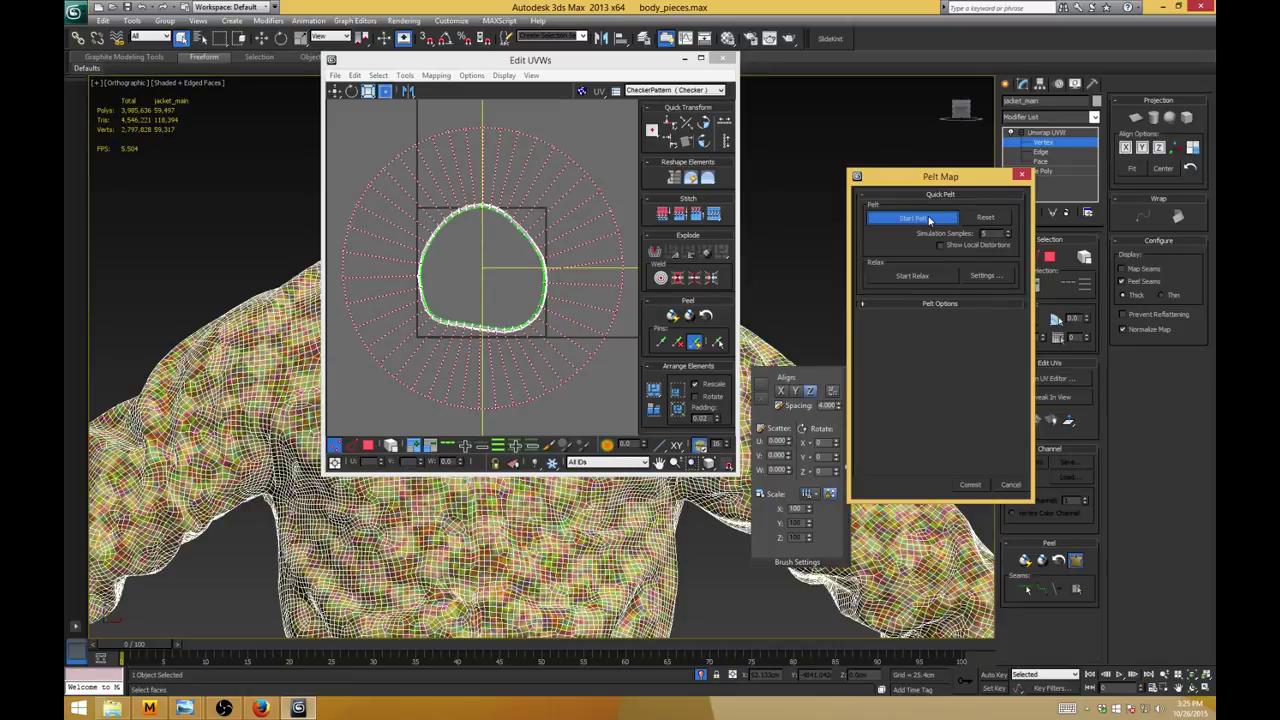
click(970, 485)
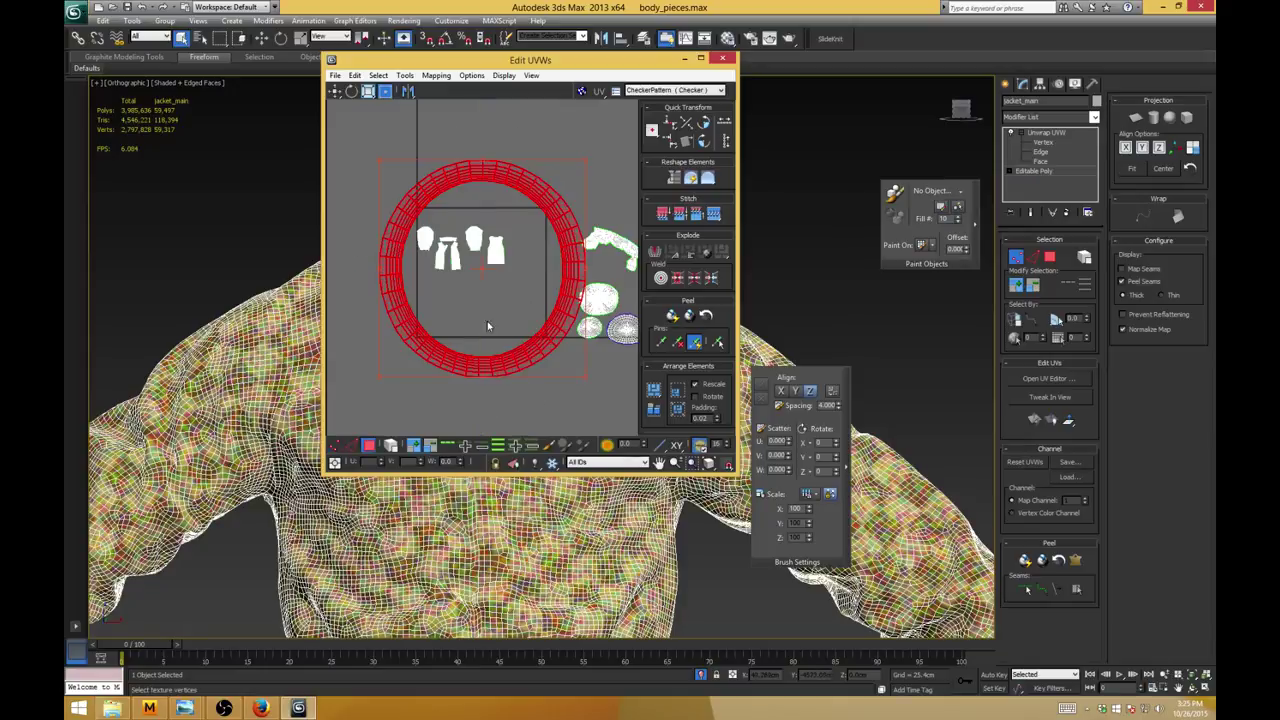
Step: Inspect the pelted cuff strip and undo the pelt mapping
middle_drag(432, 290, 356, 241)
scroll(484, 296, up, 3)
middle_drag(512, 340, 512, 329)
key(ctrl+z)
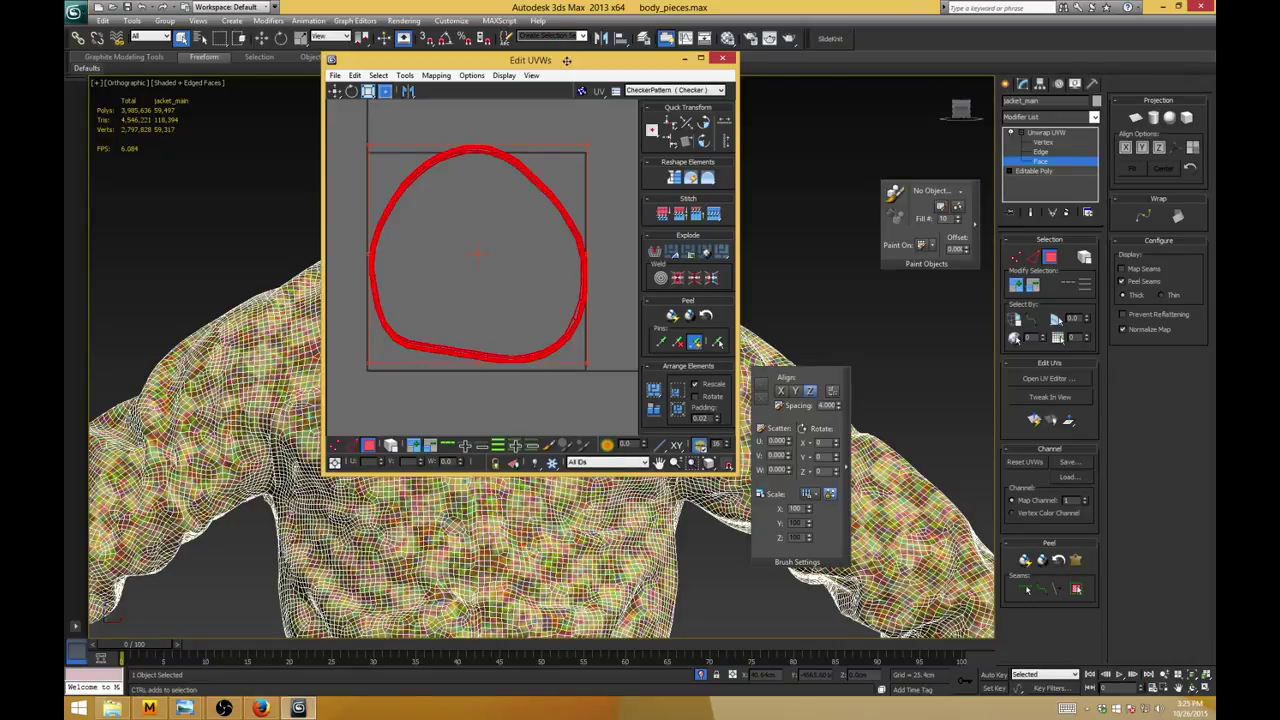
Step: Maximize the UV editor and reselect all faces of the detached strip below the sleeve
drag(568, 66, 612, 68)
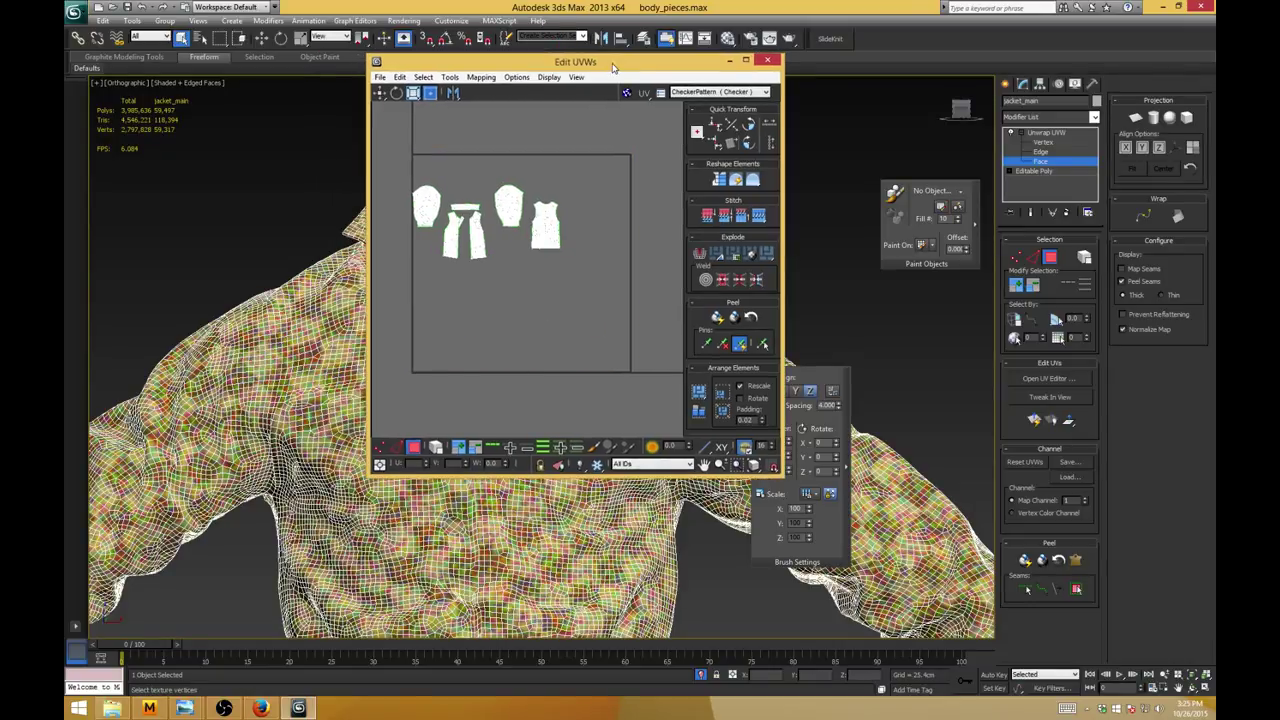
double_click(612, 68)
scroll(413, 307, up, 10)
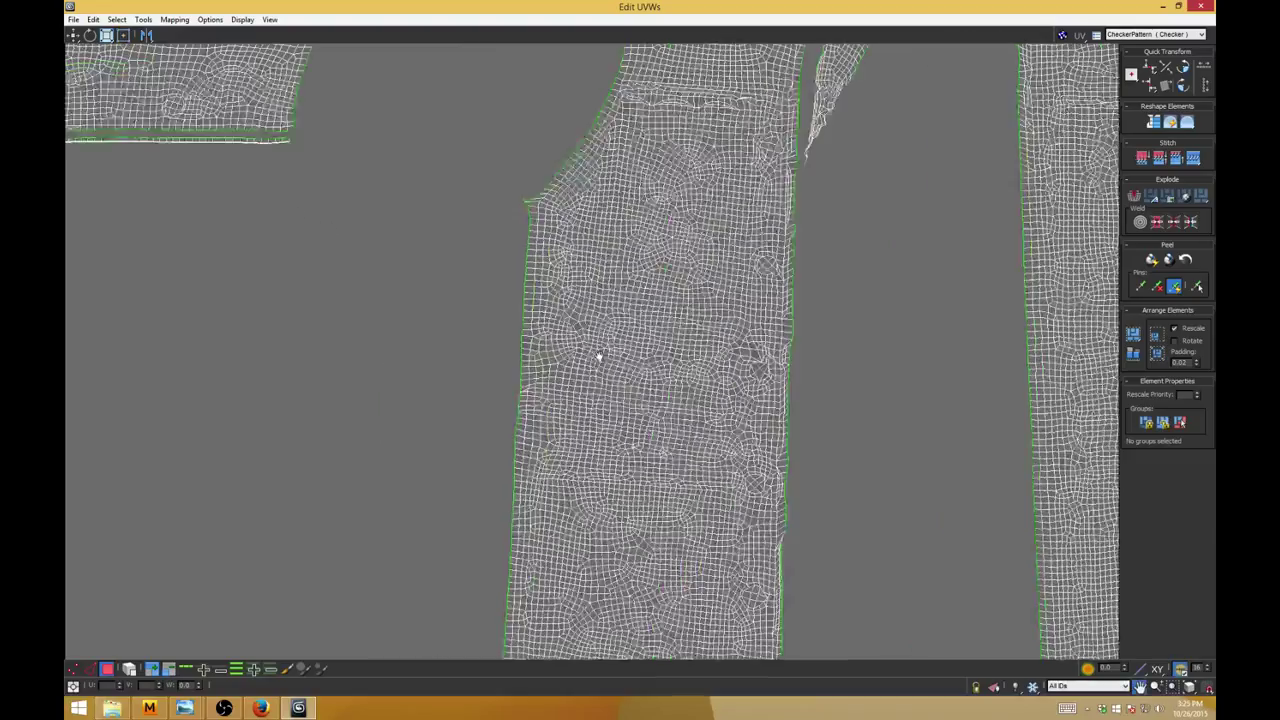
middle_drag(599, 357, 823, 450)
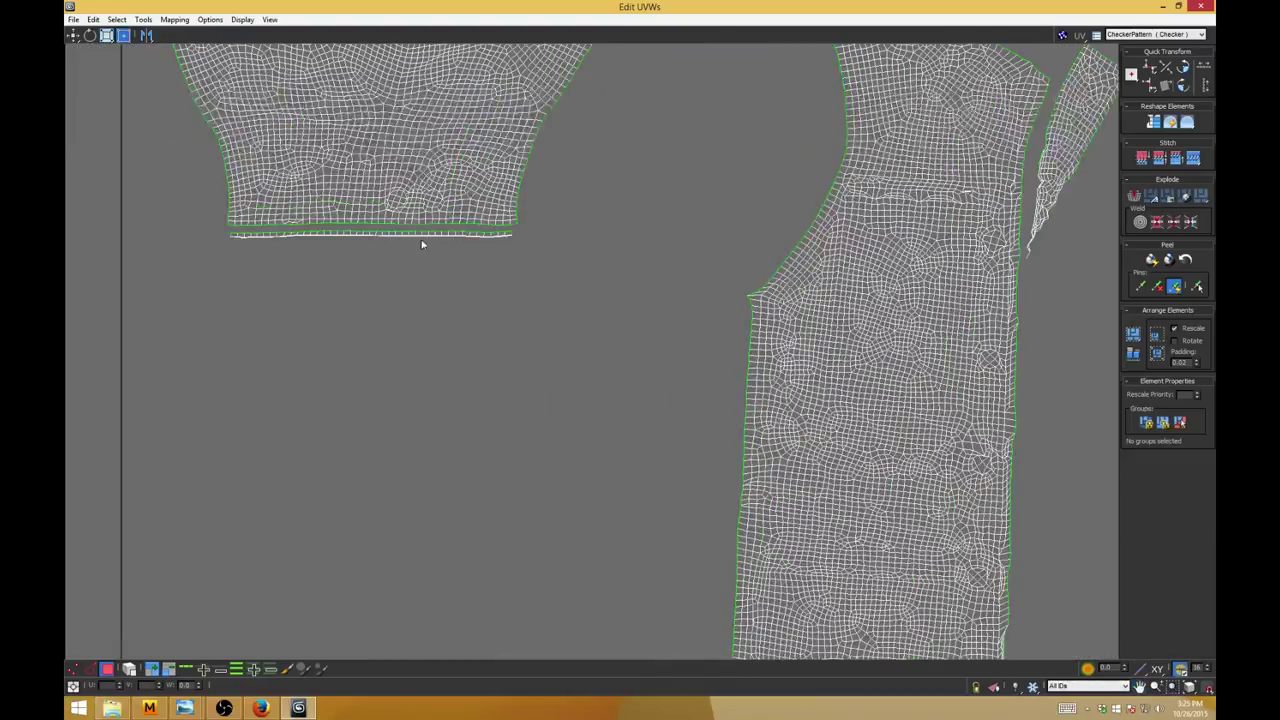
middle_drag(425, 245, 503, 278)
scroll(555, 288, up, 4)
middle_drag(604, 294, 636, 306)
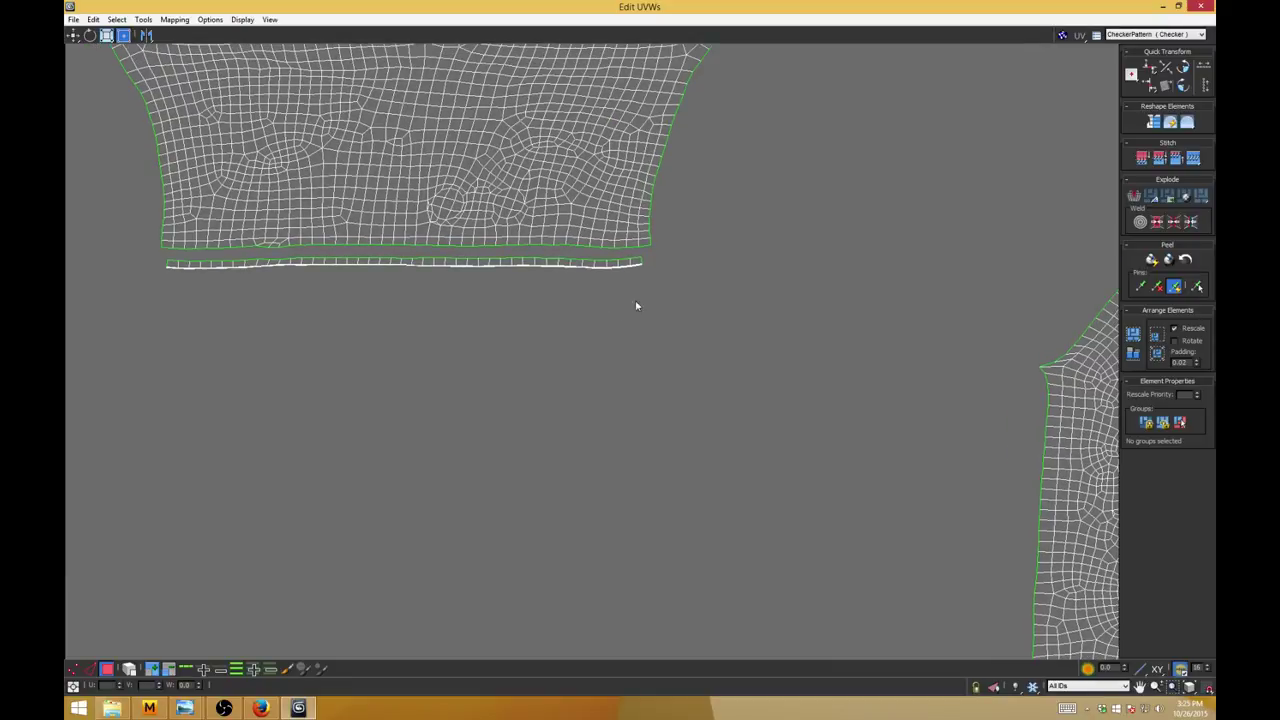
drag(119, 257, 120, 262)
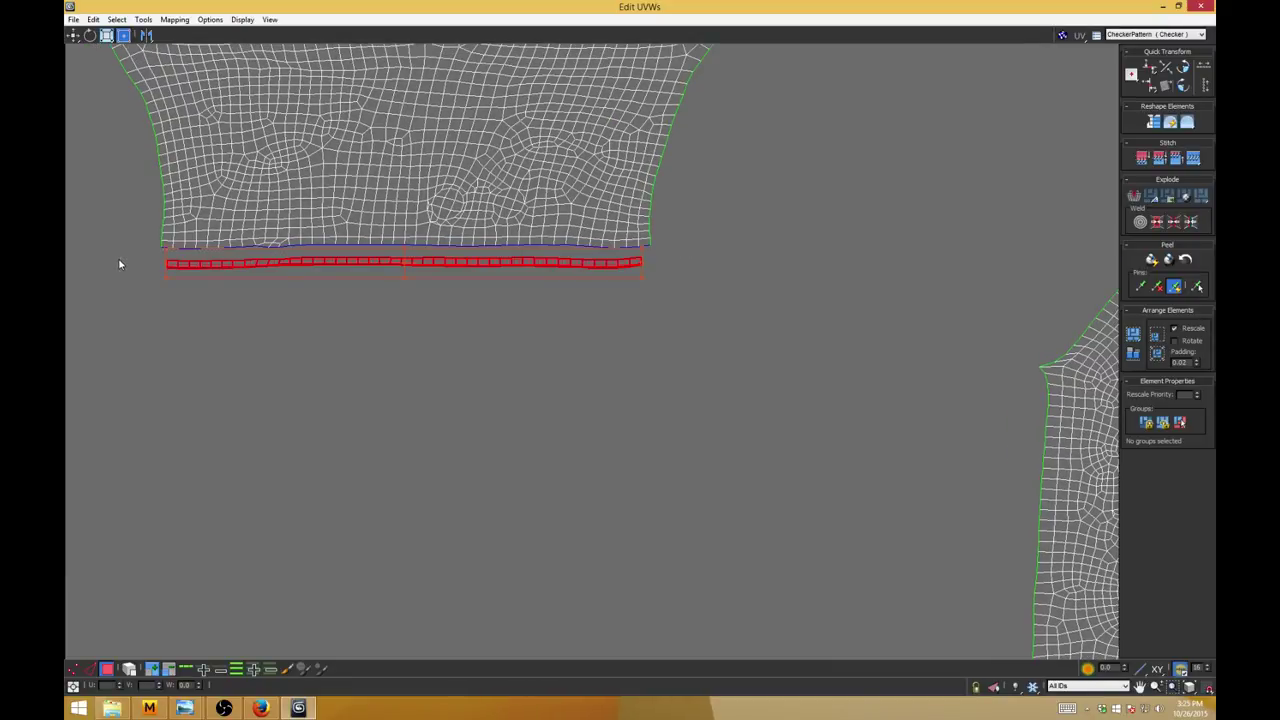
Step: Try flattening the selected cuff strip with Quick Peel and Peel Mode, undoing each attempt
click(1152, 260)
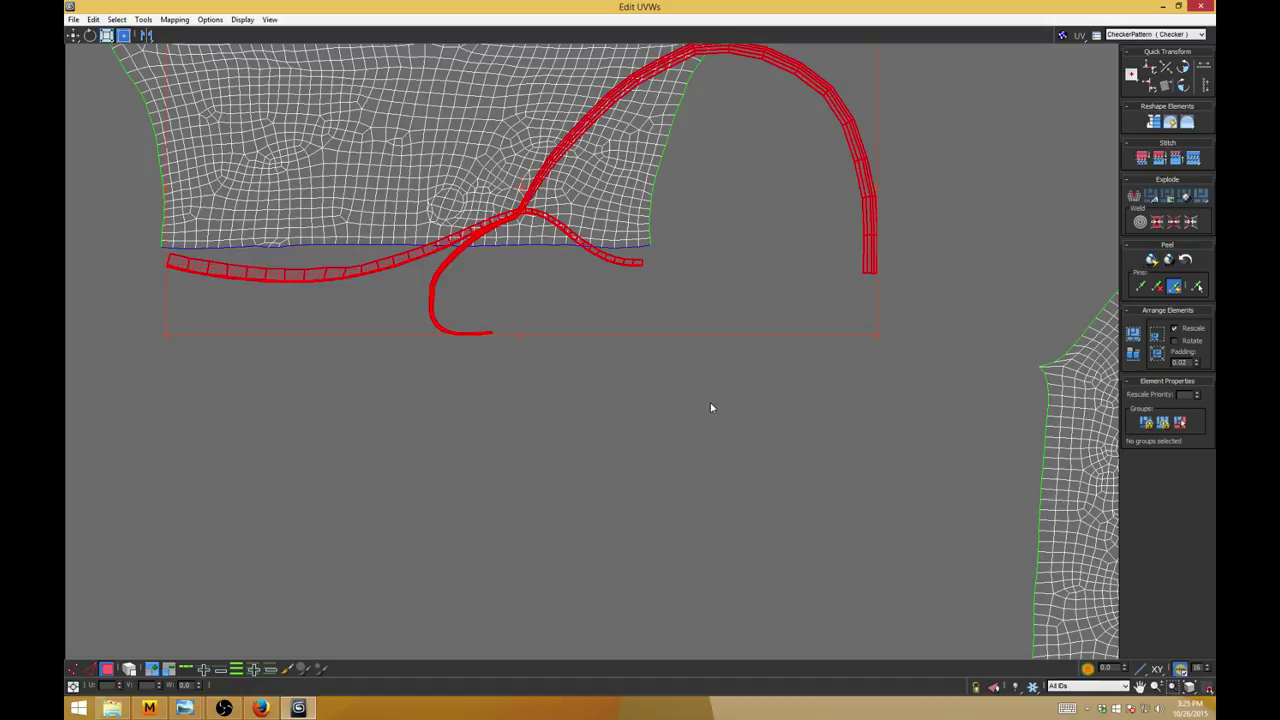
key(ctrl+z)
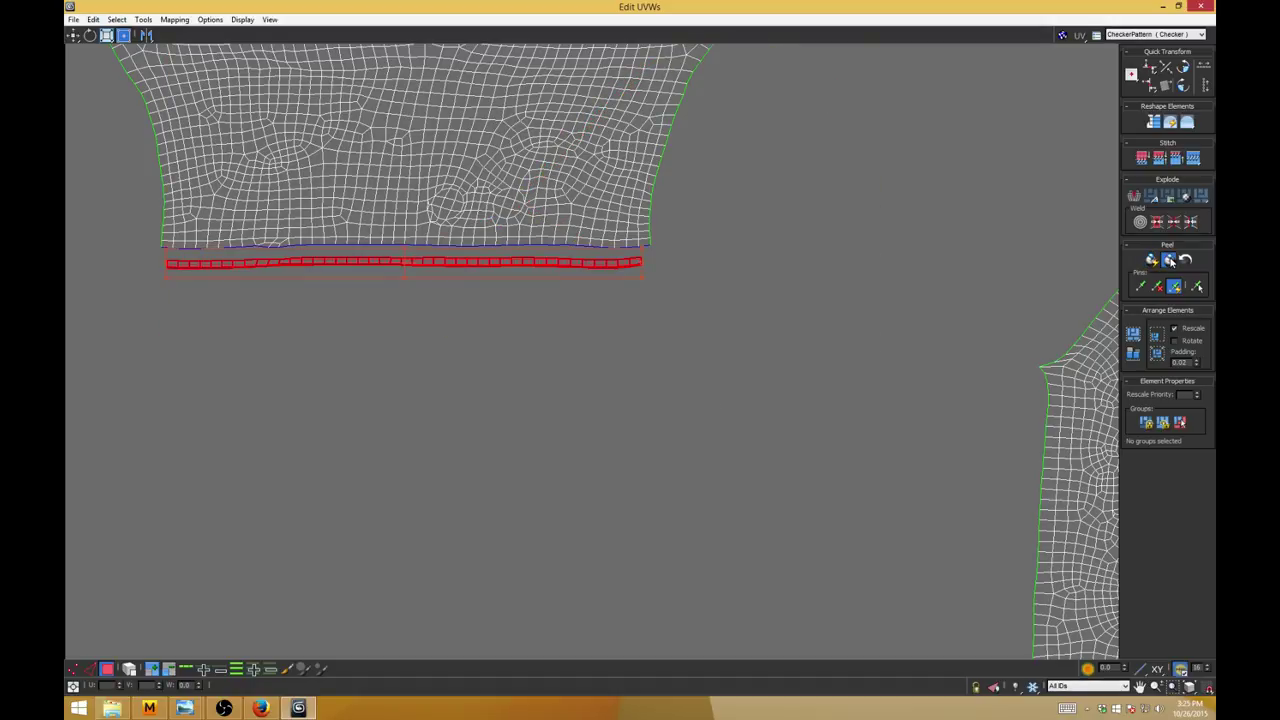
click(1171, 261)
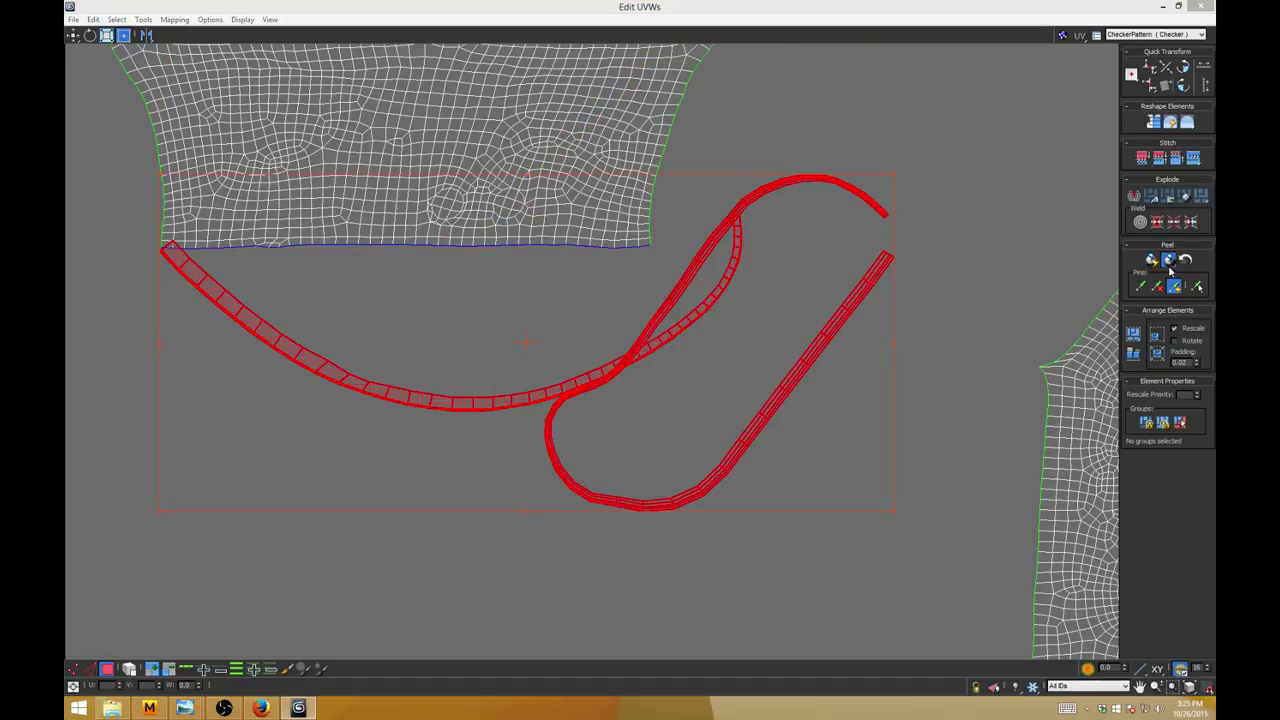
click(1170, 266)
key(ctrl+z)
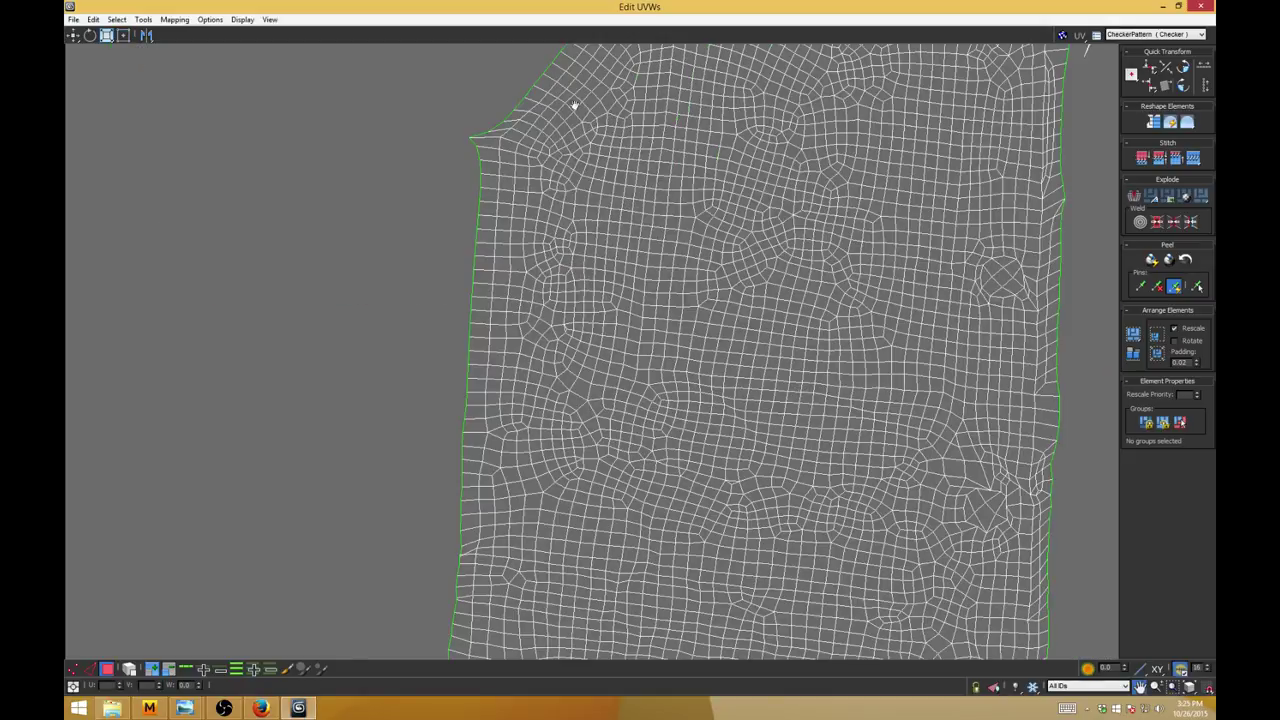
Step: Examine the front panel's UV mesh down to its lower hem and compare it with the detached strip below the sleeve
scroll(650, 376, down, 3)
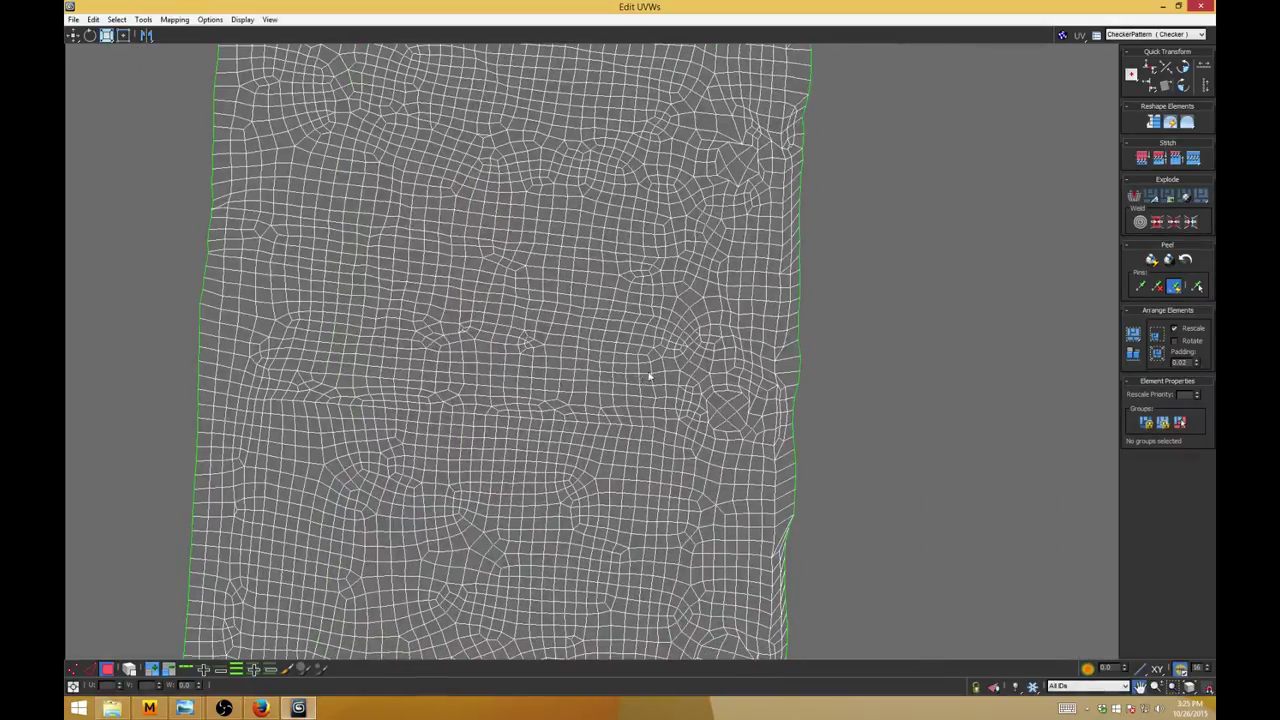
middle_drag(650, 376, 678, 141)
mouse_move(595, 363)
middle_down()
mouse_move(666, 163)
mouse_move(681, 38)
middle_up()
middle_drag(631, 310, 654, 232)
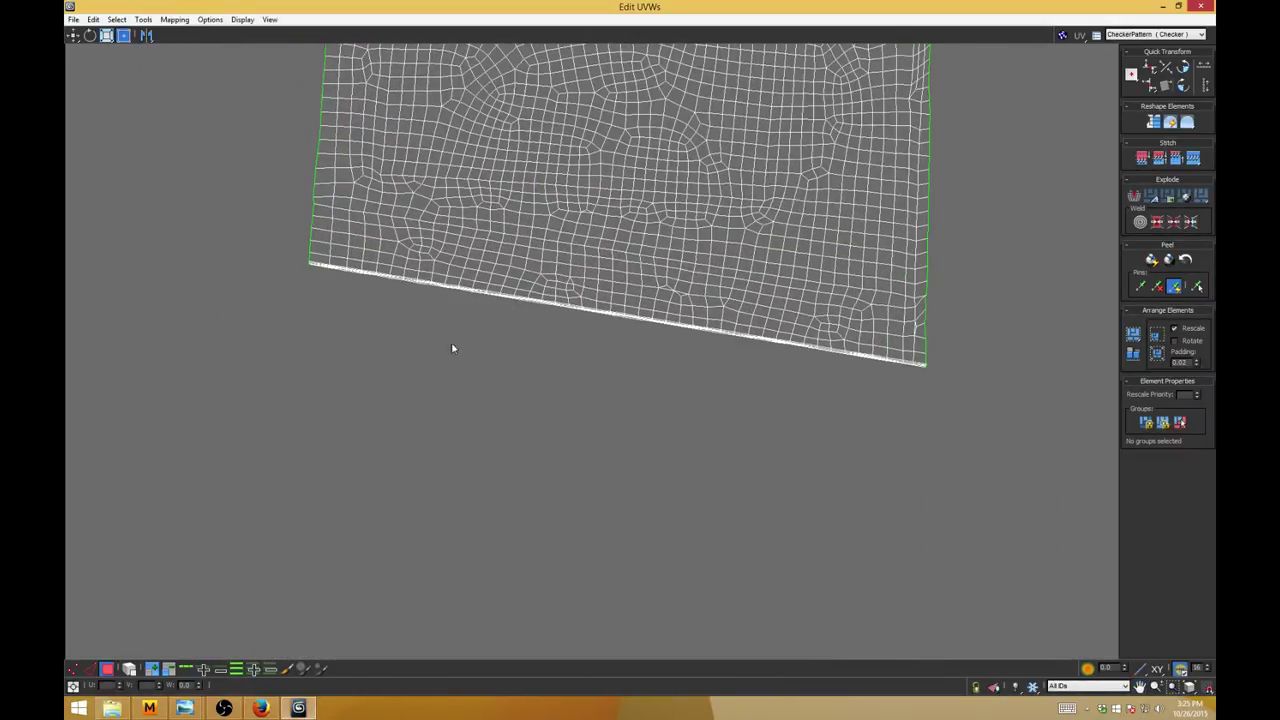
scroll(452, 348, down, 7)
middle_drag(592, 378, 775, 463)
scroll(514, 302, up, 4)
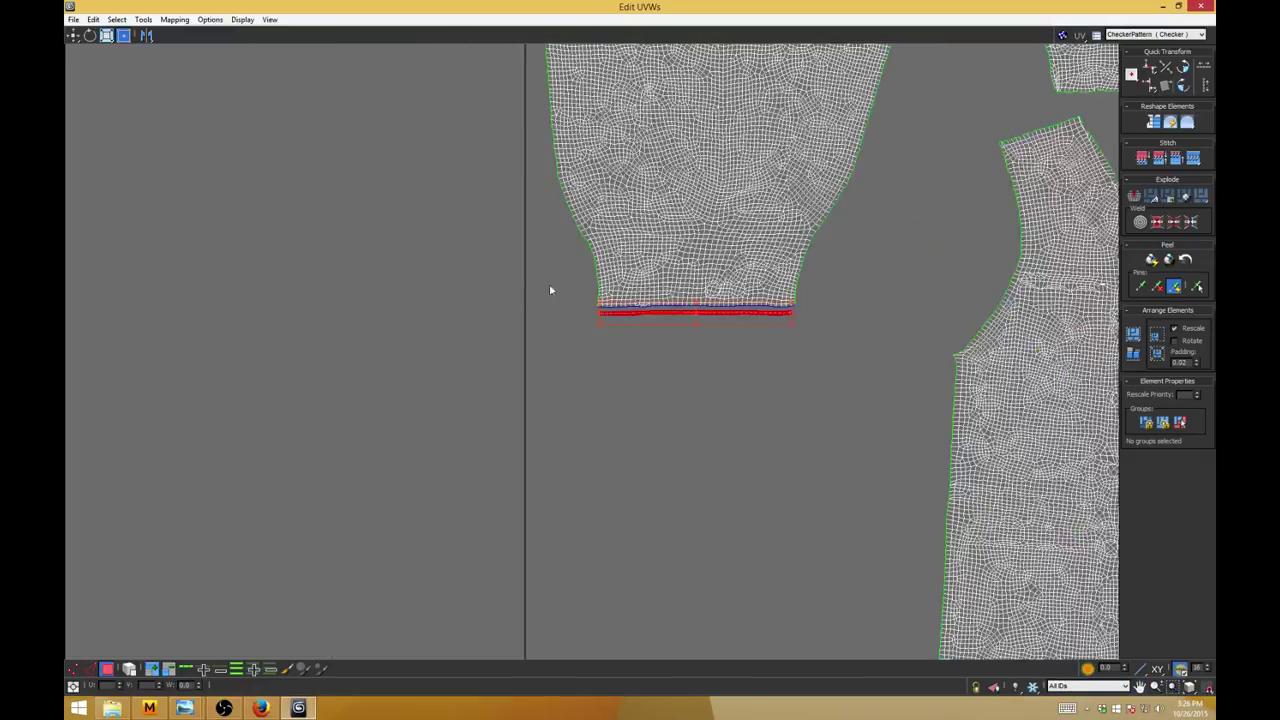
scroll(556, 288, up, 4)
middle_drag(617, 305, 120, 110)
middle_drag(622, 520, 598, 240)
mouse_move(775, 290)
middle_down()
mouse_move(768, 151)
mouse_move(812, 18)
middle_up()
middle_drag(697, 223, 738, 25)
scroll(640, 270, down, 8)
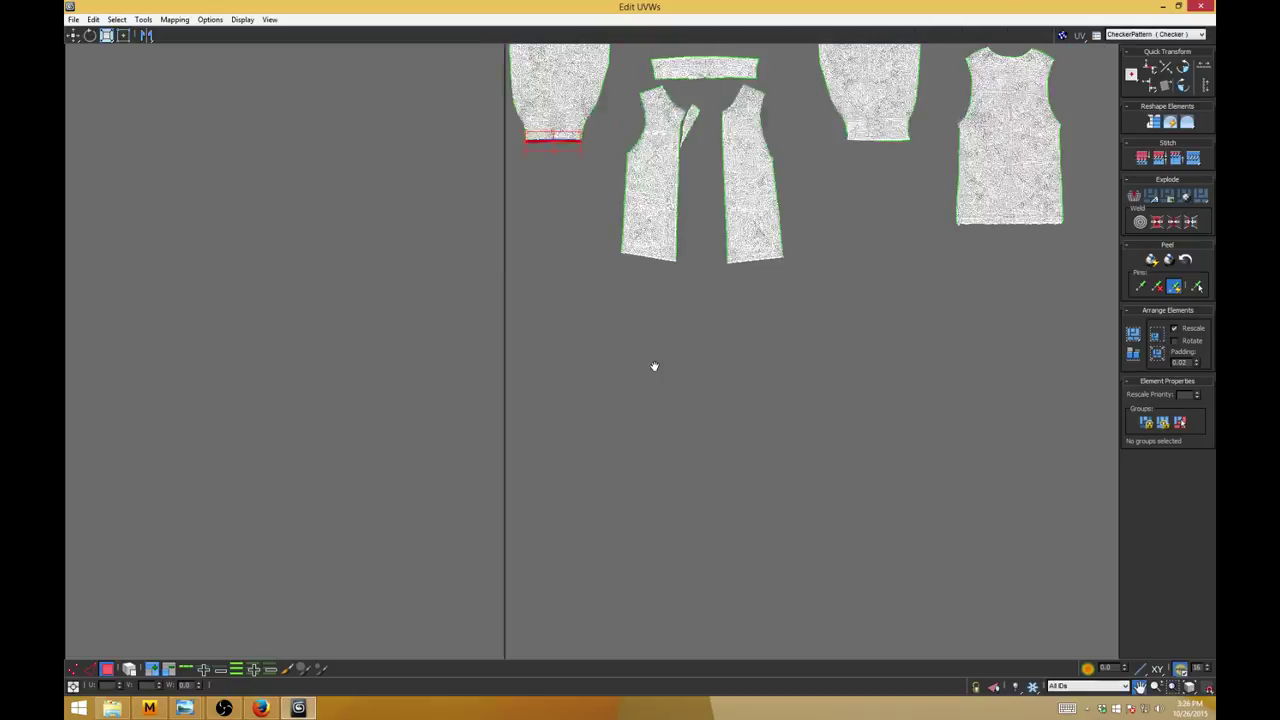
middle_drag(655, 366, 753, 466)
scroll(640, 232, up, 7)
middle_drag(749, 297, 113, 54)
scroll(516, 120, up, 2)
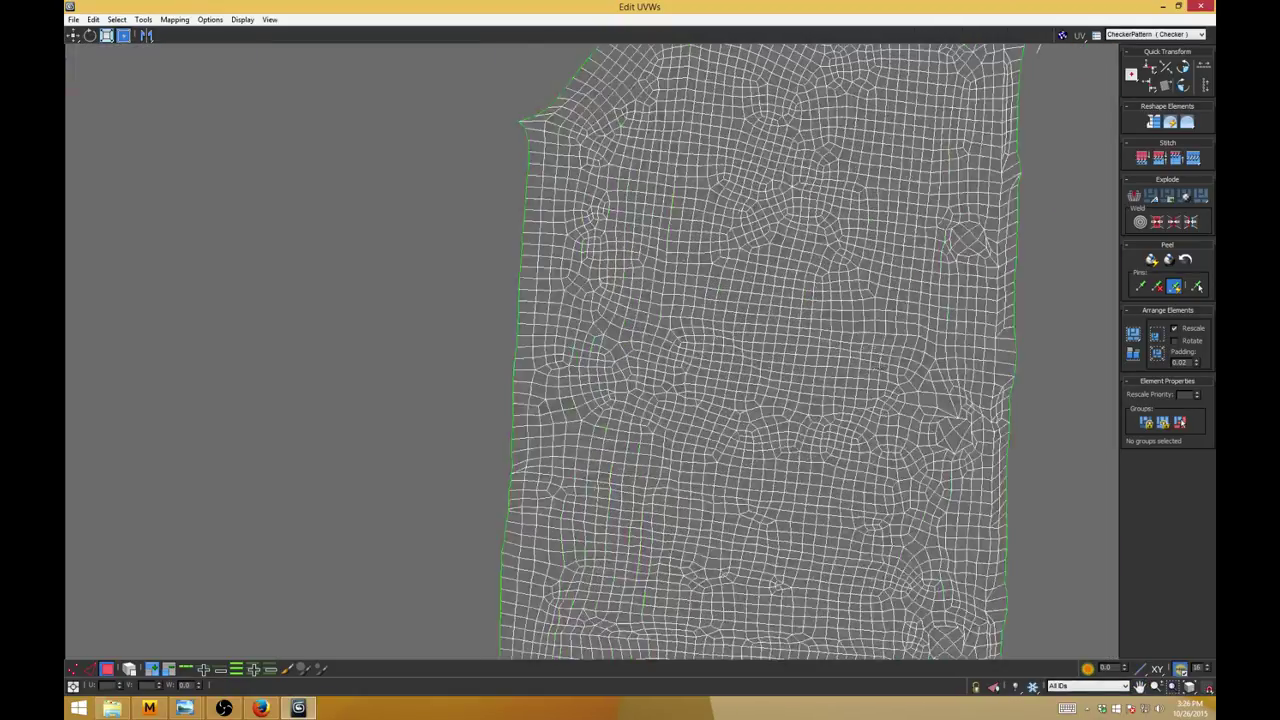
scroll(740, 312, up, 2)
scroll(860, 362, down, 6)
middle_drag(350, 270, 656, 328)
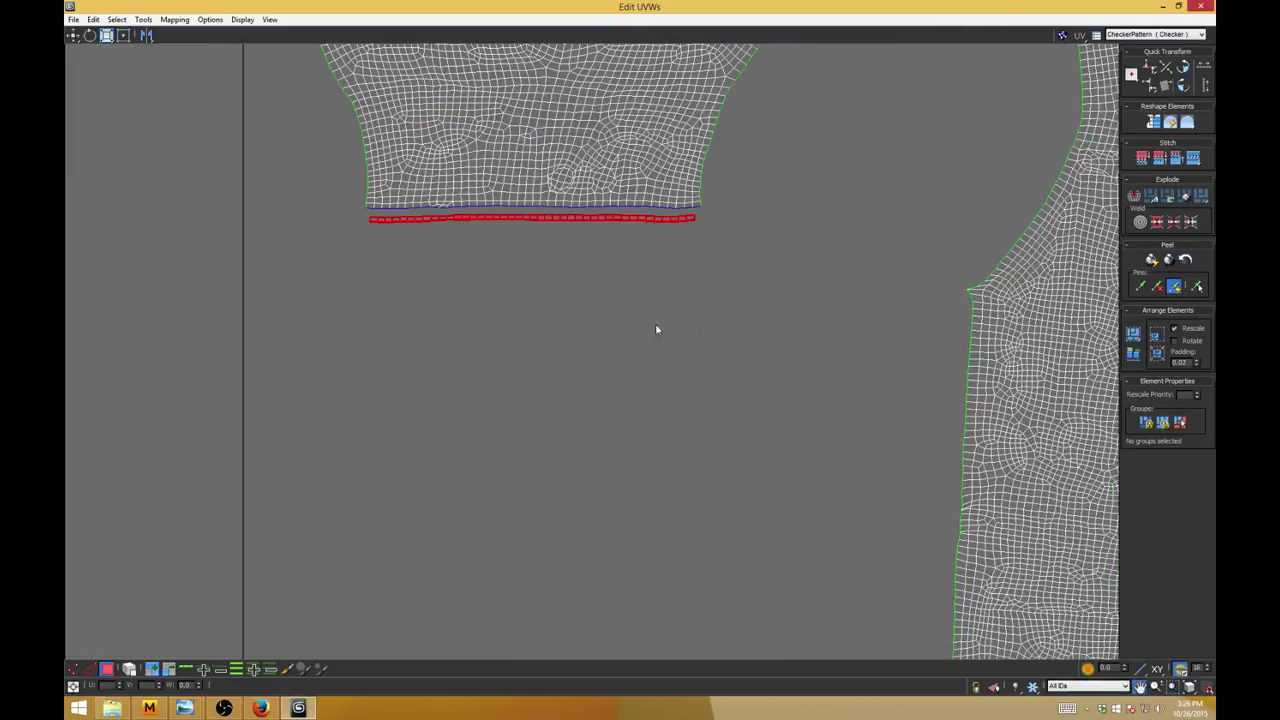
Step: Stretch the strip vertically and relax it by face angles with an amount of 1.0
scroll(680, 284, up, 2)
drag(740, 234, 745, 256)
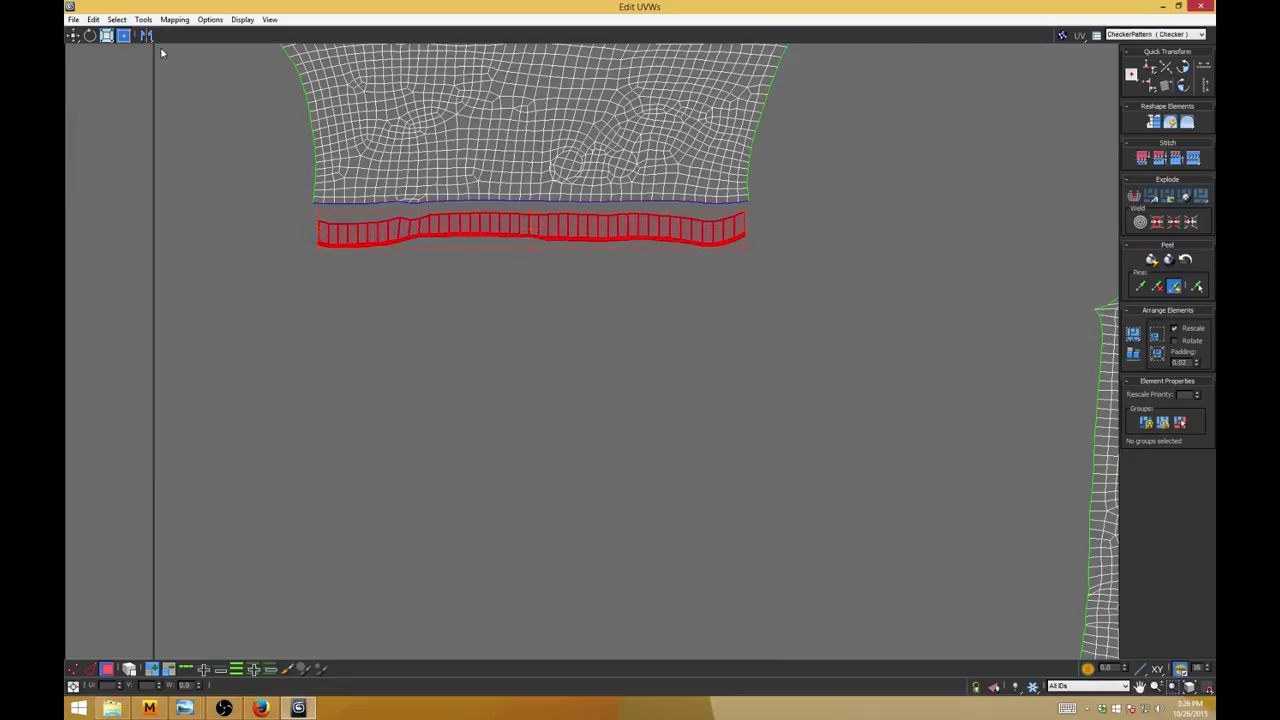
click(143, 19)
click(115, 217)
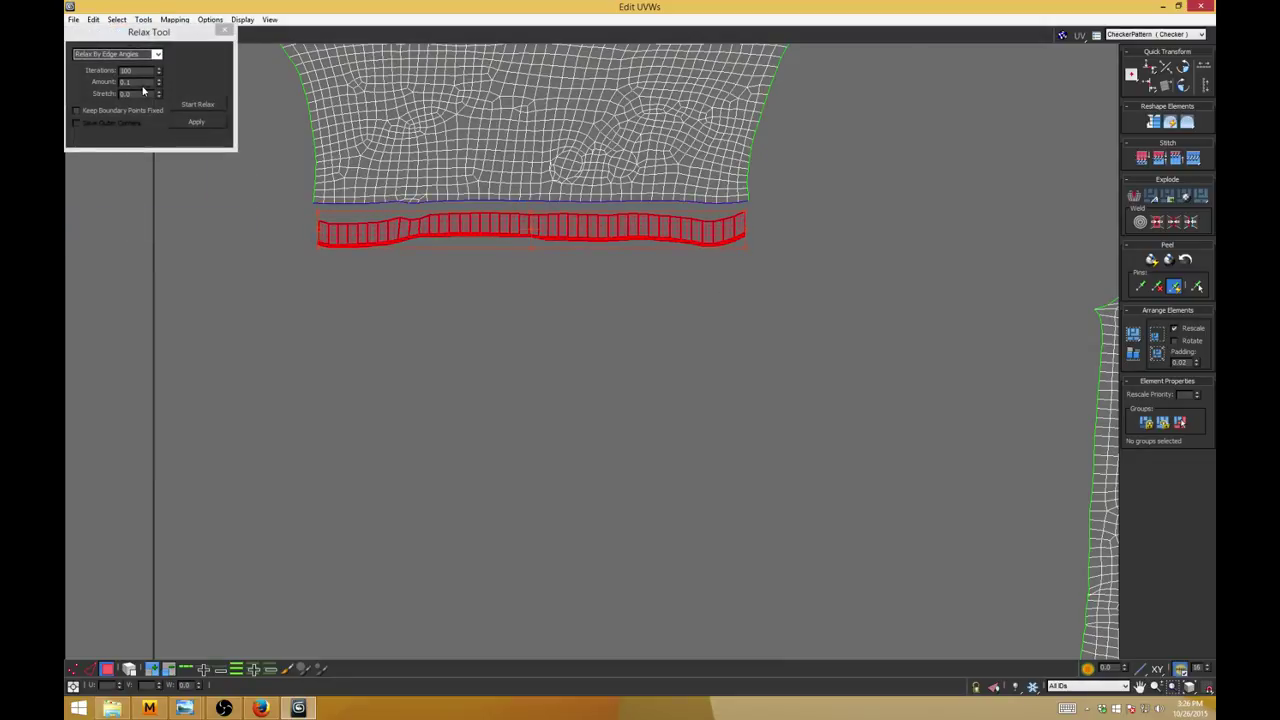
drag(141, 83, 107, 79)
text(1)
click(156, 55)
click(149, 65)
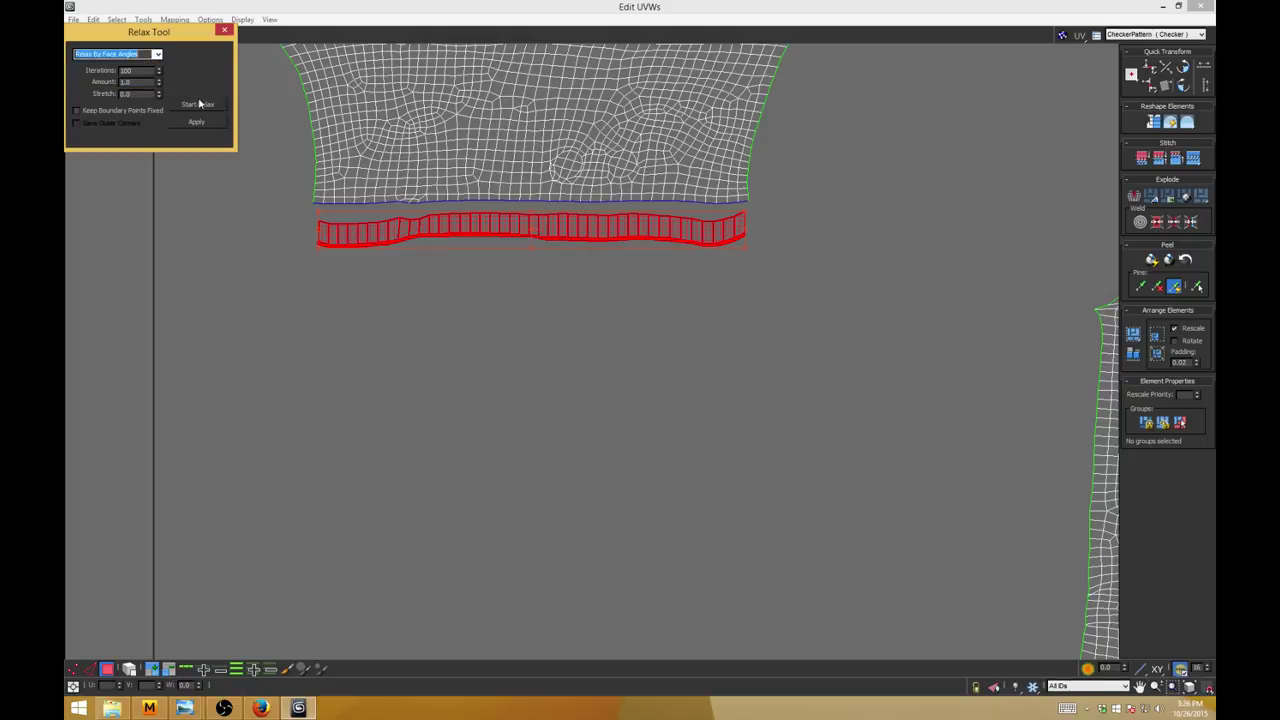
click(199, 104)
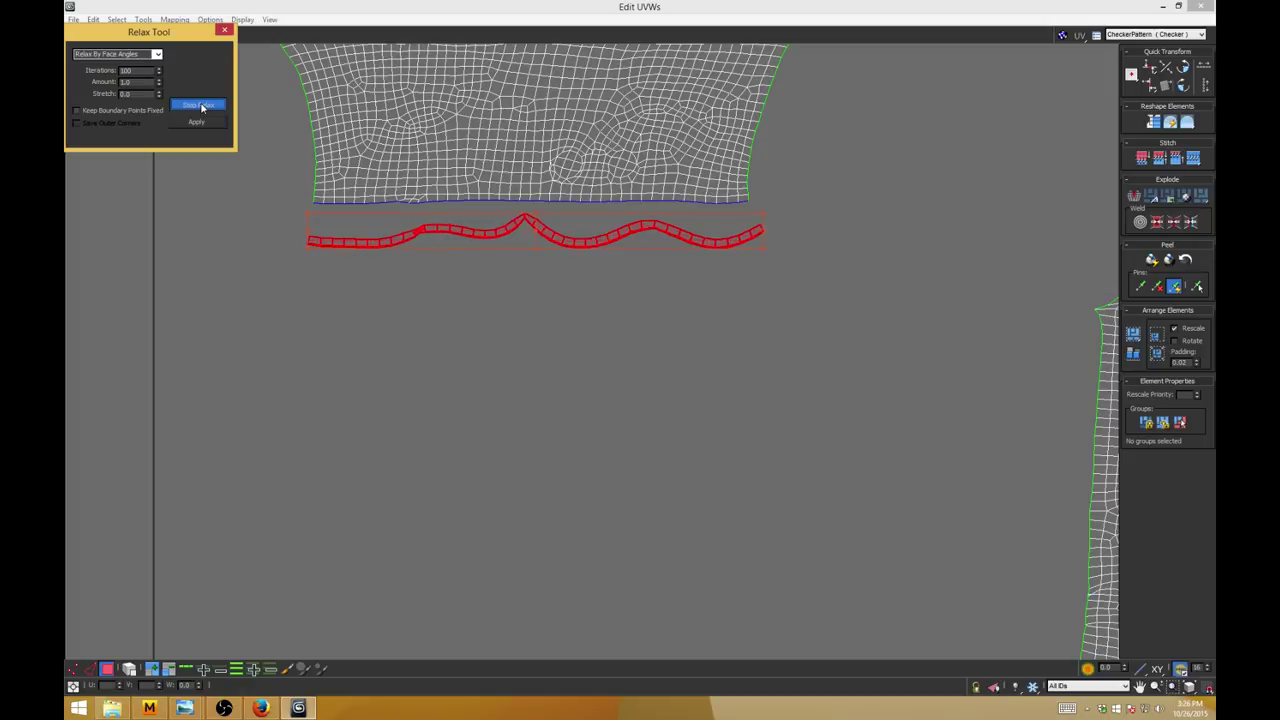
click(202, 107)
Step: Inspect the wavy strip up close and run the face-angle relax on it once more
middle_drag(548, 281, 590, 312)
scroll(582, 272, up, 9)
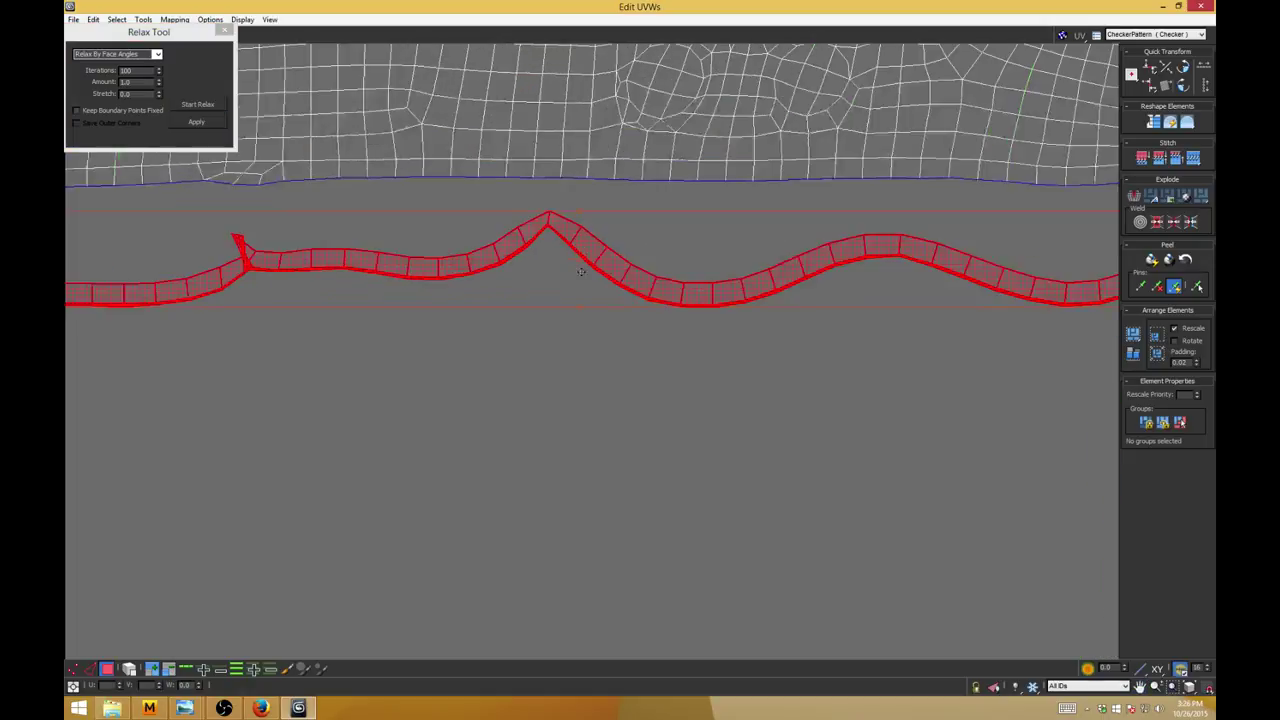
middle_drag(411, 266, 632, 292)
click(199, 105)
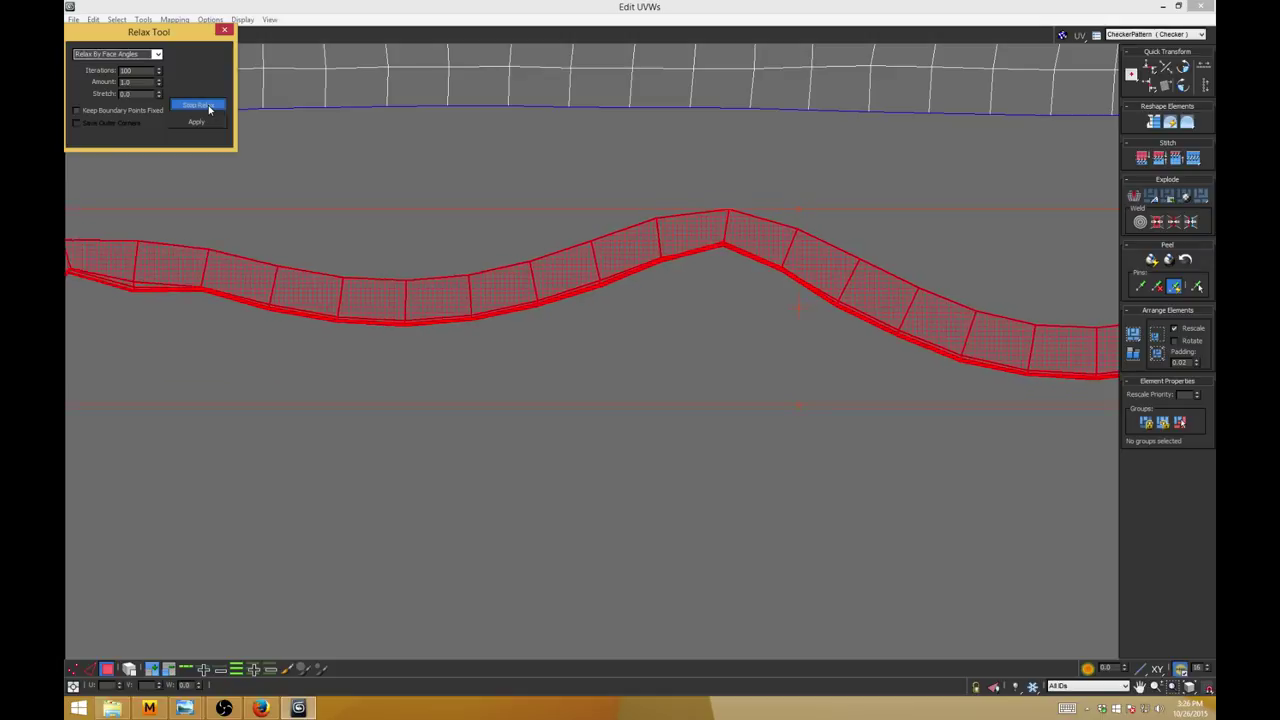
click(210, 109)
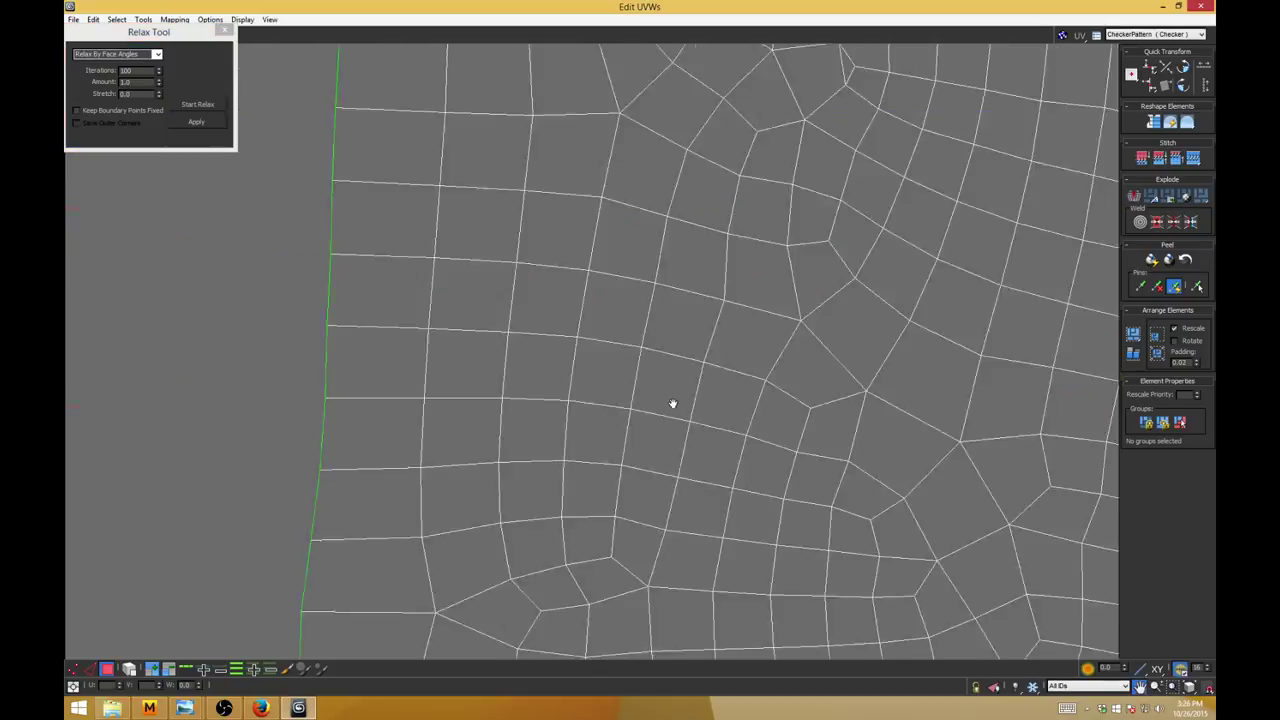
Step: Look over the relaxed strip beneath the sleeve and the neighbouring front panel's mesh, ending at the strip's outer end
scroll(674, 403, down, 5)
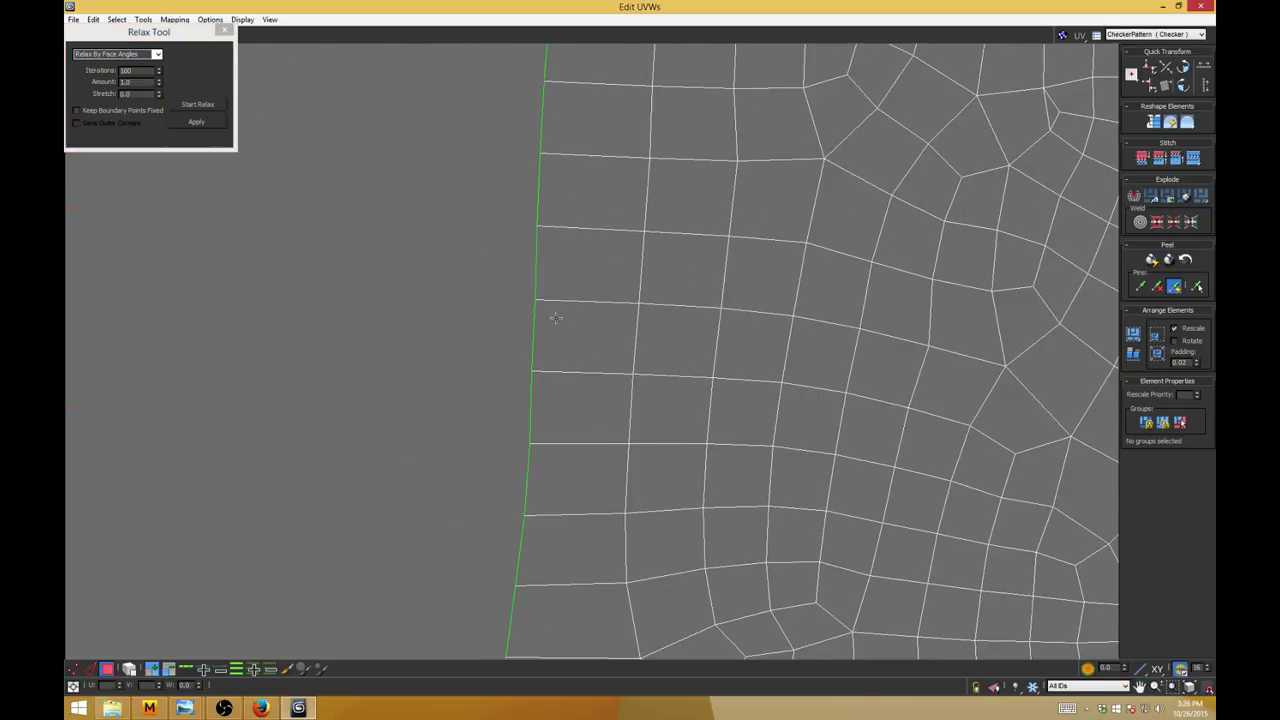
mouse_move(455, 150)
middle_down()
mouse_move(447, 96)
mouse_move(350, 50)
middle_up()
middle_drag(540, 350, 515, 70)
mouse_move(568, 360)
middle_down()
mouse_move(563, 217)
mouse_move(598, 5)
middle_up()
middle_drag(624, 326, 834, 301)
middle_drag(398, 282, 834, 406)
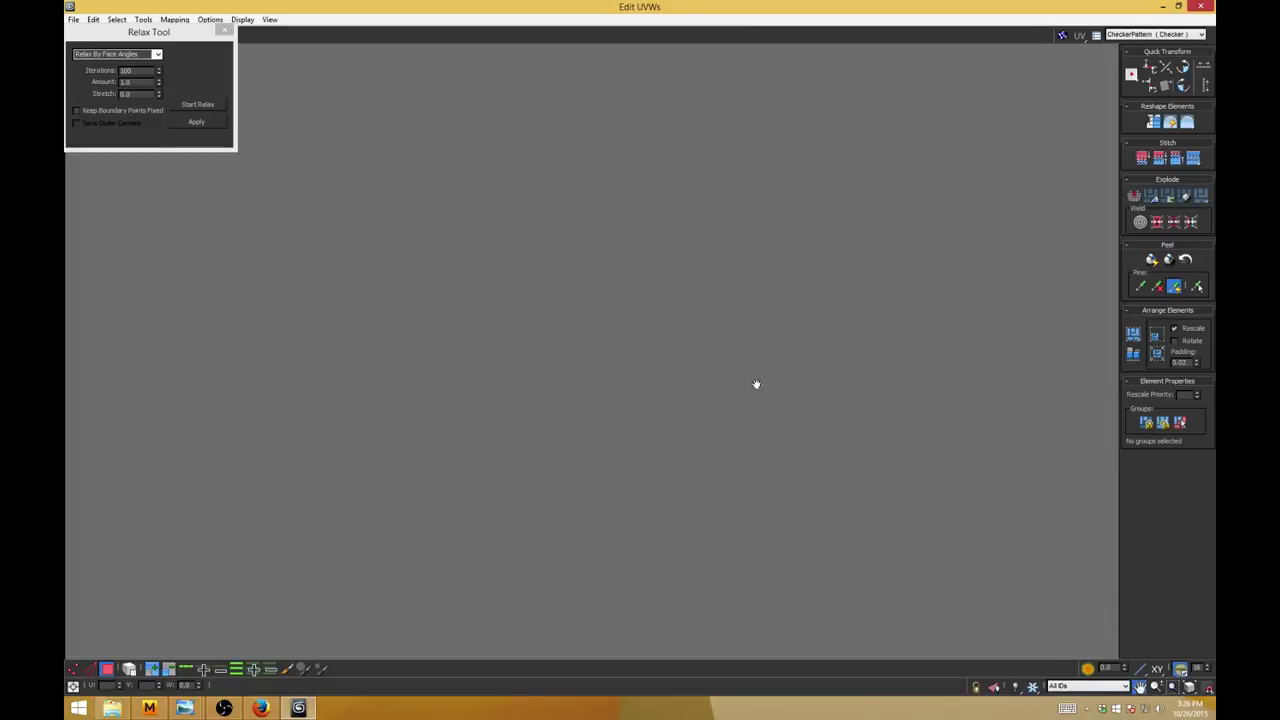
scroll(738, 370, down, 5)
scroll(706, 329, down, 5)
middle_drag(738, 218, 684, 372)
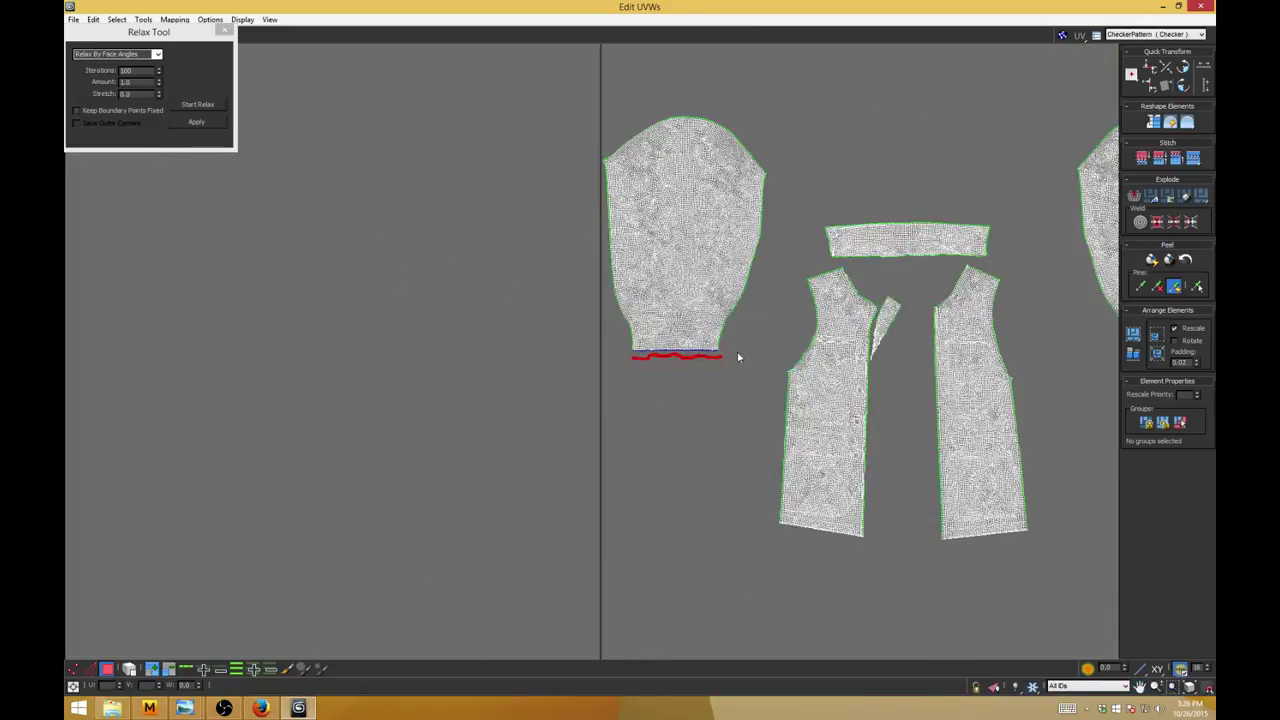
scroll(738, 354, up, 8)
middle_drag(740, 342, 129, 31)
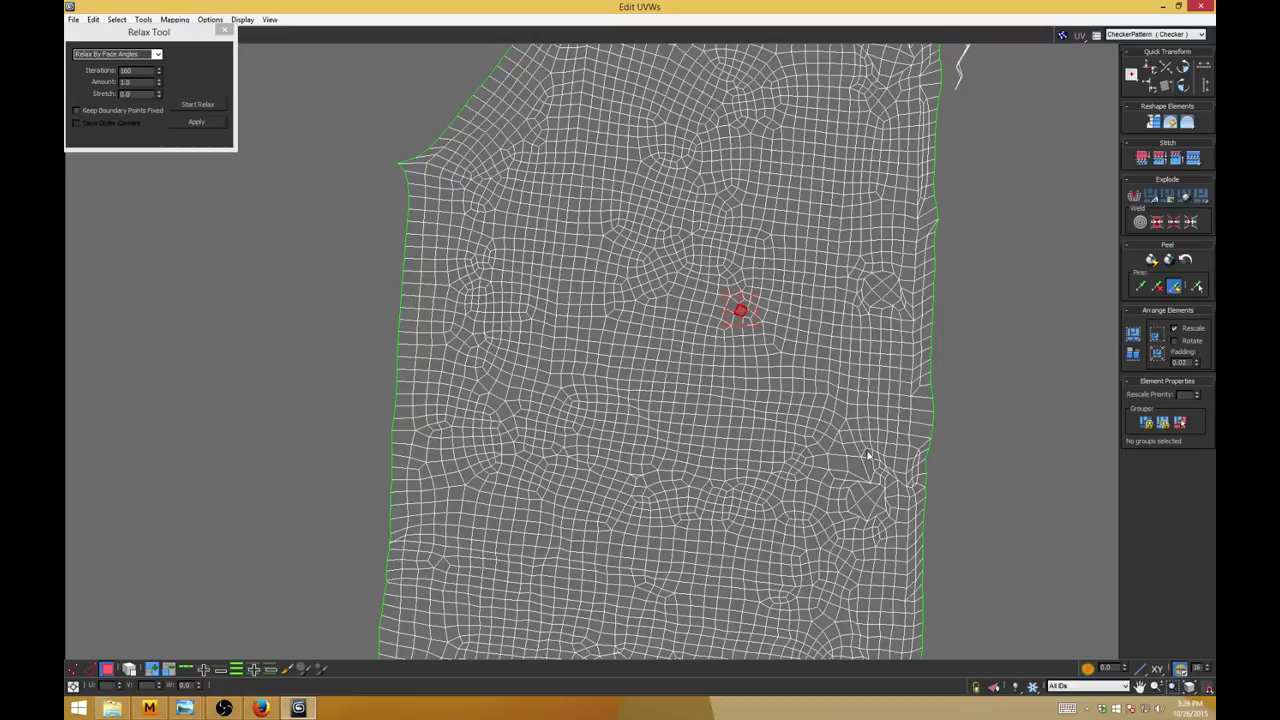
middle_drag(868, 456, 796, 201)
middle_drag(760, 463, 756, 239)
middle_drag(742, 355, 739, 95)
mouse_move(710, 411)
middle_down()
mouse_move(706, 347)
mouse_move(778, 176)
middle_up()
scroll(512, 202, down, 3)
middle_drag(512, 202, 806, 390)
middle_drag(490, 119, 590, 366)
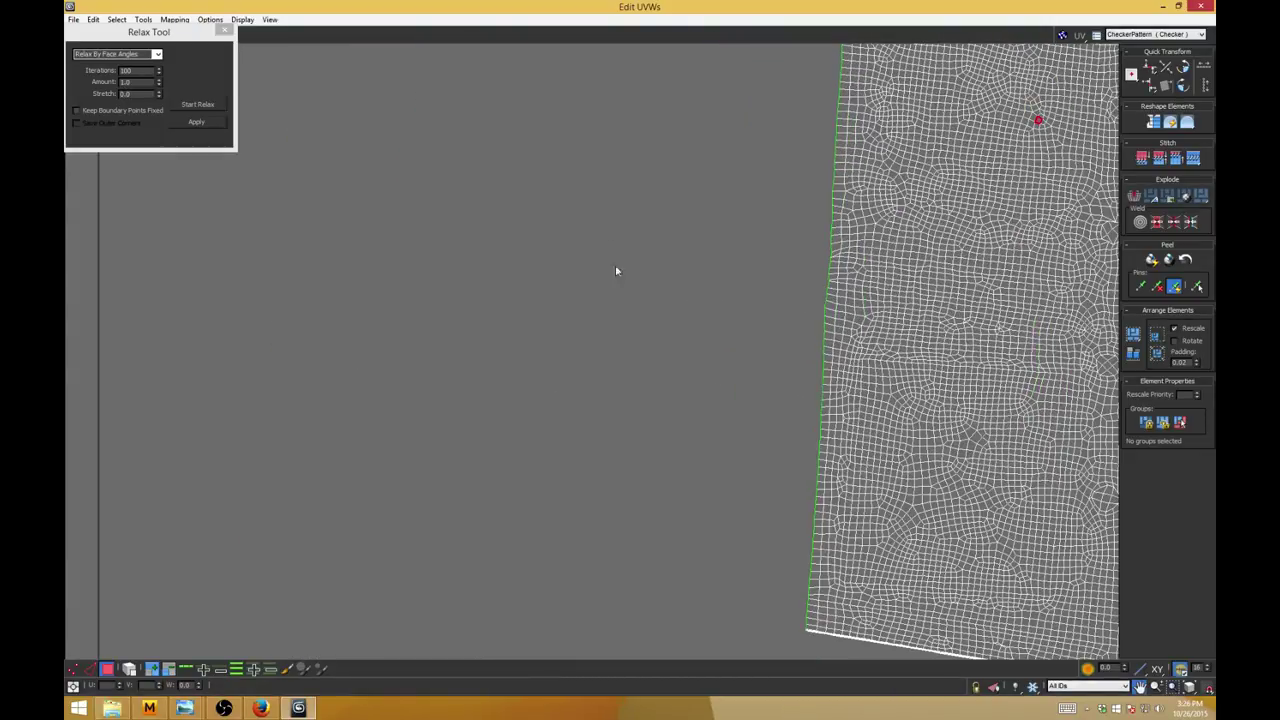
middle_drag(616, 271, 761, 626)
scroll(733, 312, up, 5)
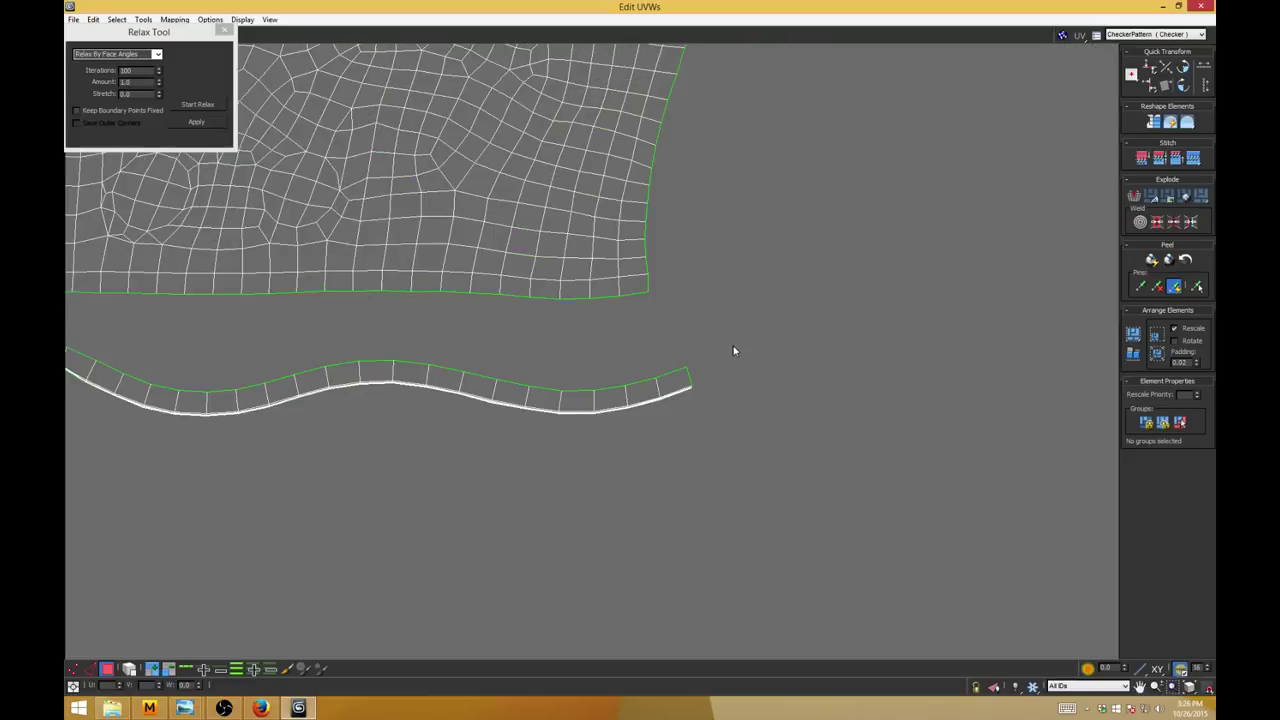
scroll(733, 350, up, 2)
Step: Pull the stacked vertices at the strip's outer lower corner downward to spread them apart
key(1)
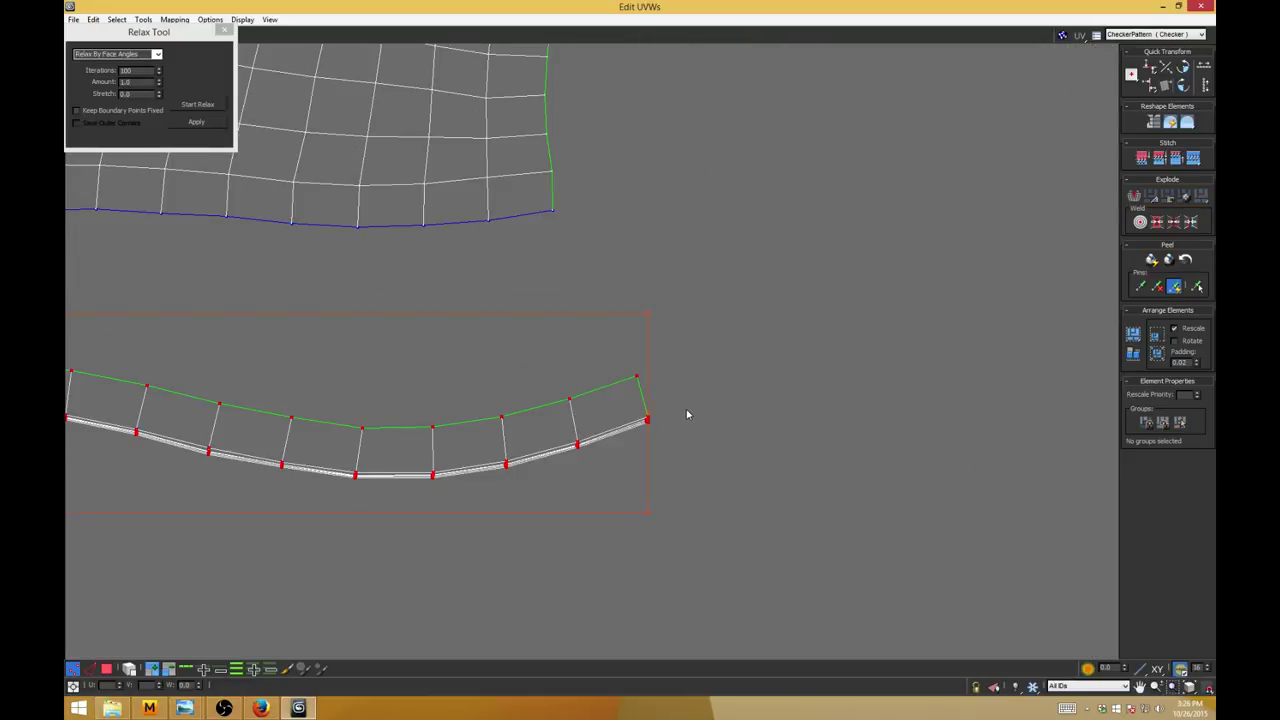
scroll(654, 430, up, 8)
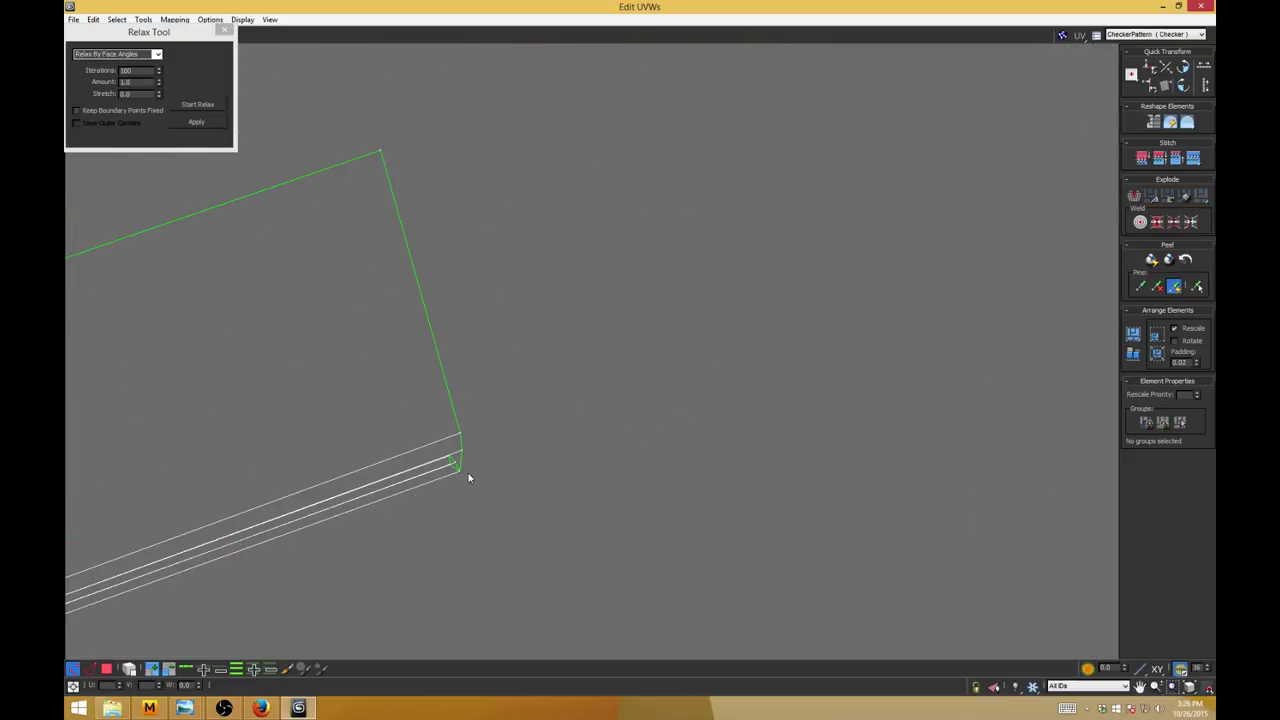
drag(459, 471, 462, 534)
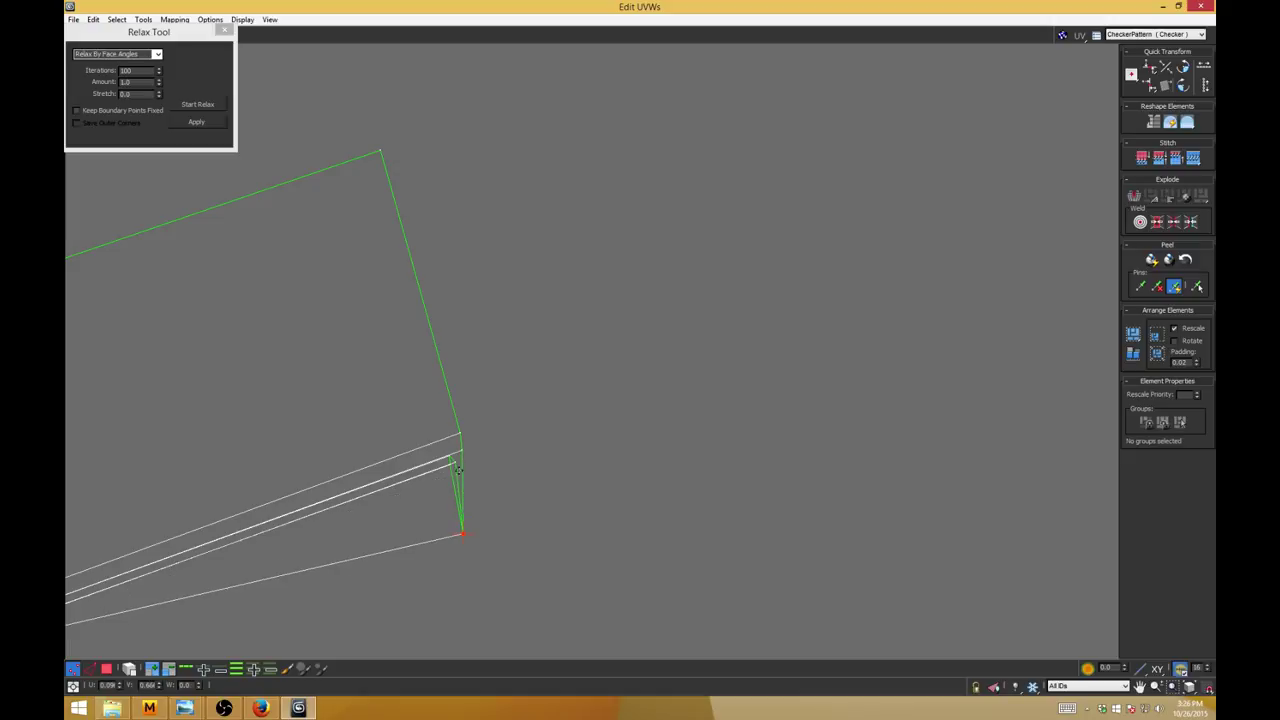
drag(455, 462, 444, 517)
mouse_move(450, 458)
mouse_down()
mouse_move(440, 494)
mouse_move(446, 475)
mouse_up()
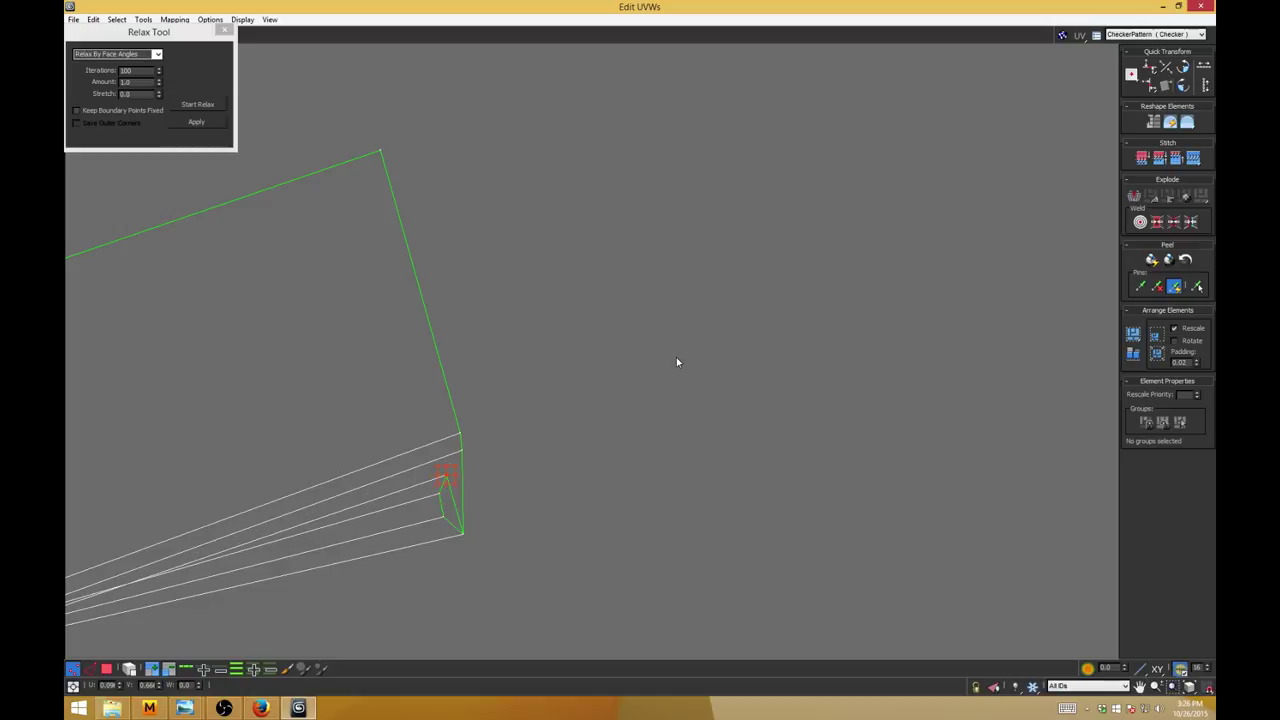
Step: Select the overlapping end face of the strip to check which corners it spans, and deselect it
key(3)
click(447, 505)
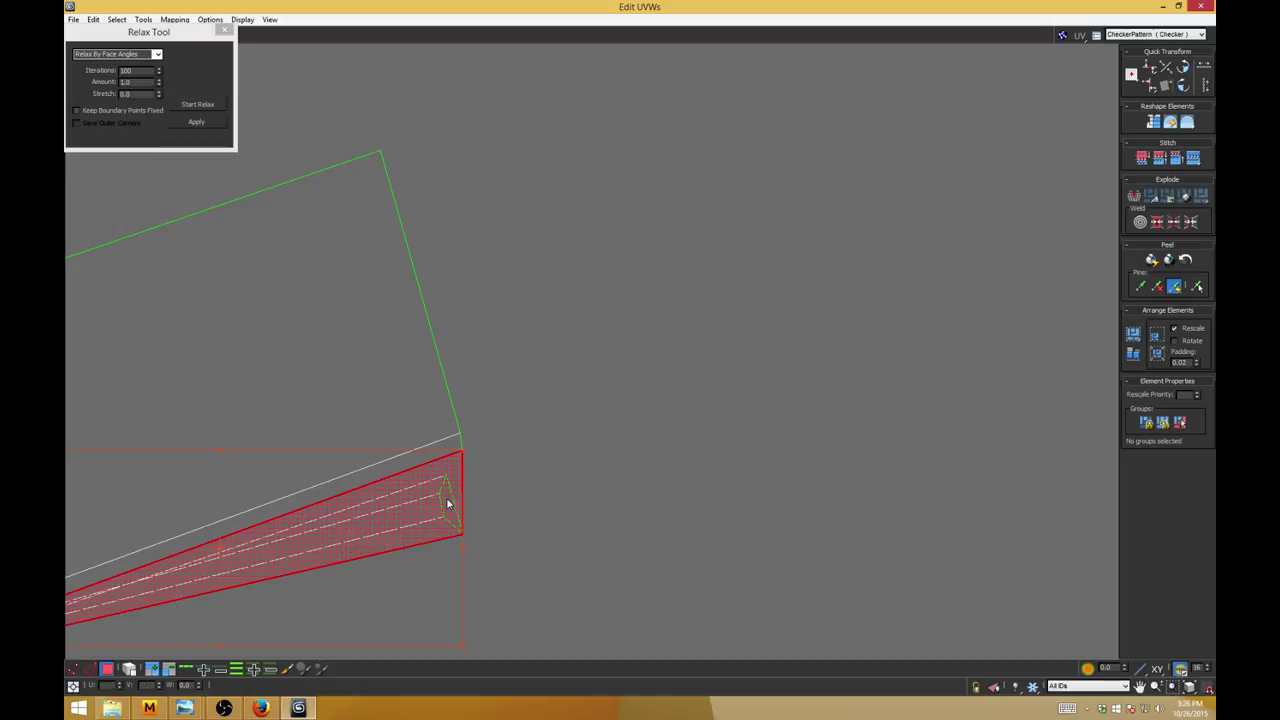
middle_drag(478, 506, 618, 424)
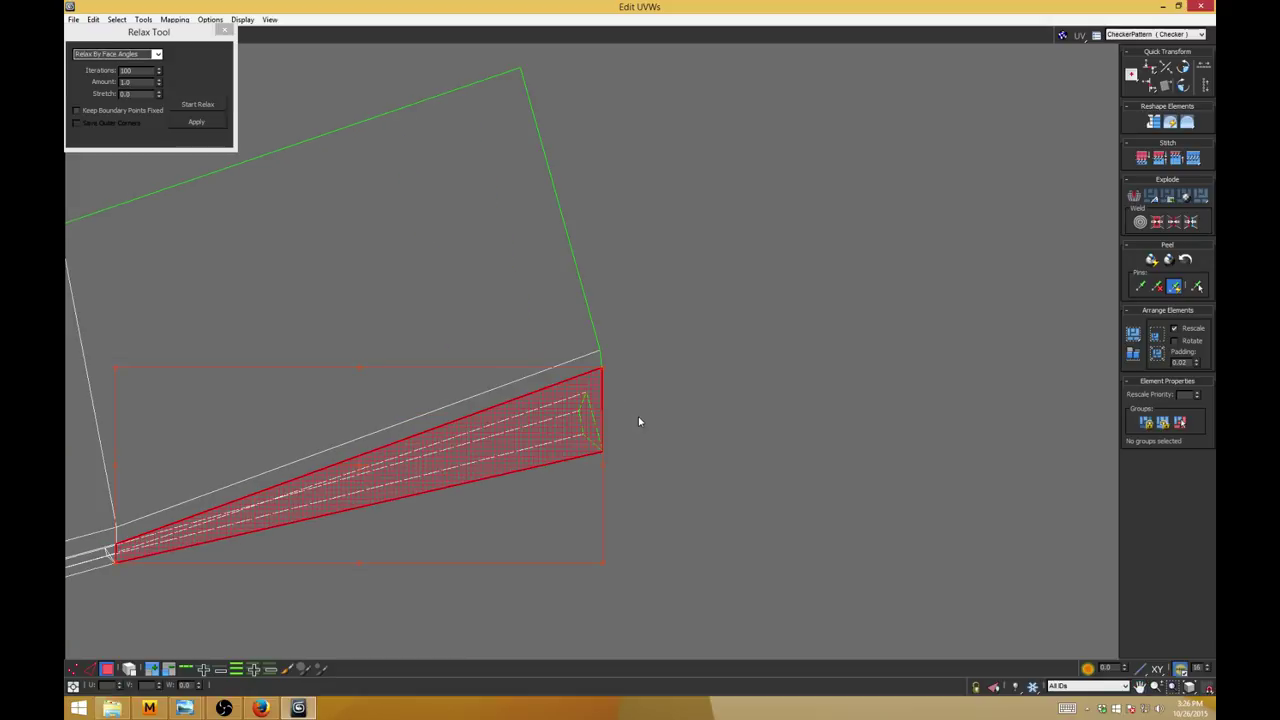
click(638, 419)
Step: Move the inner group of end vertices below the outer corner vertex and shift individual vertices inward to expose the folded faces
key(1)
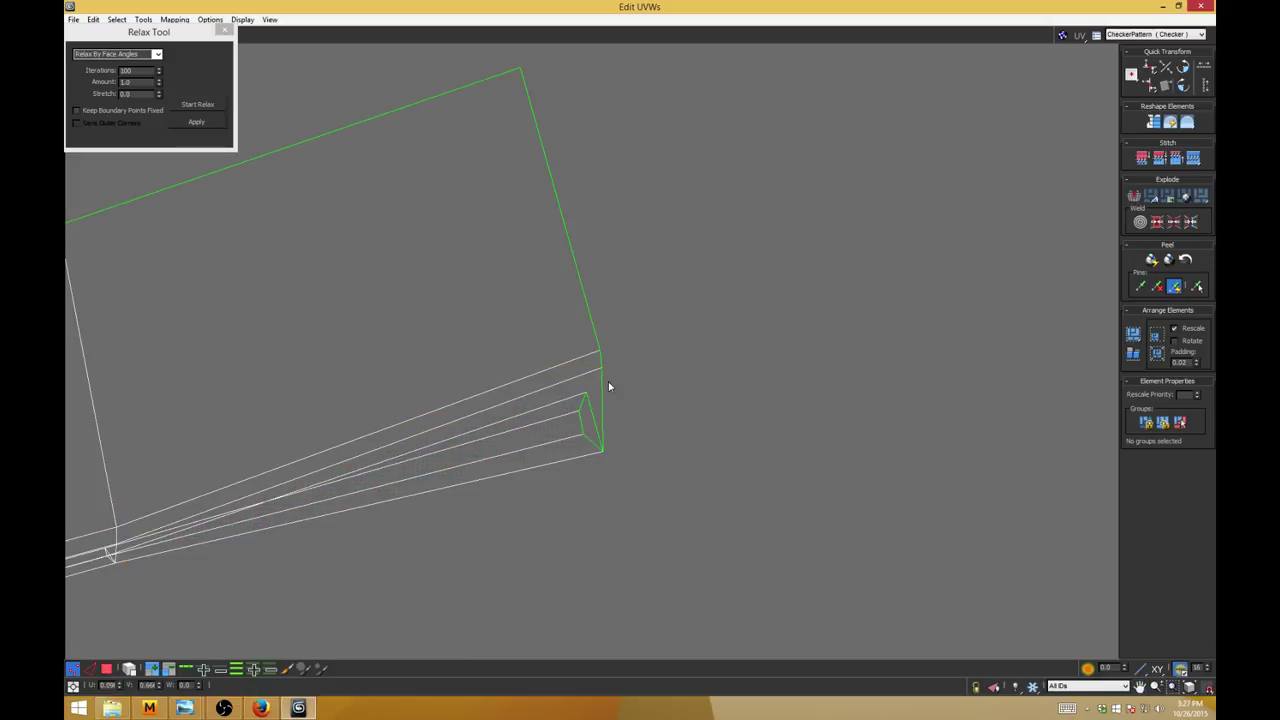
drag(632, 384, 575, 521)
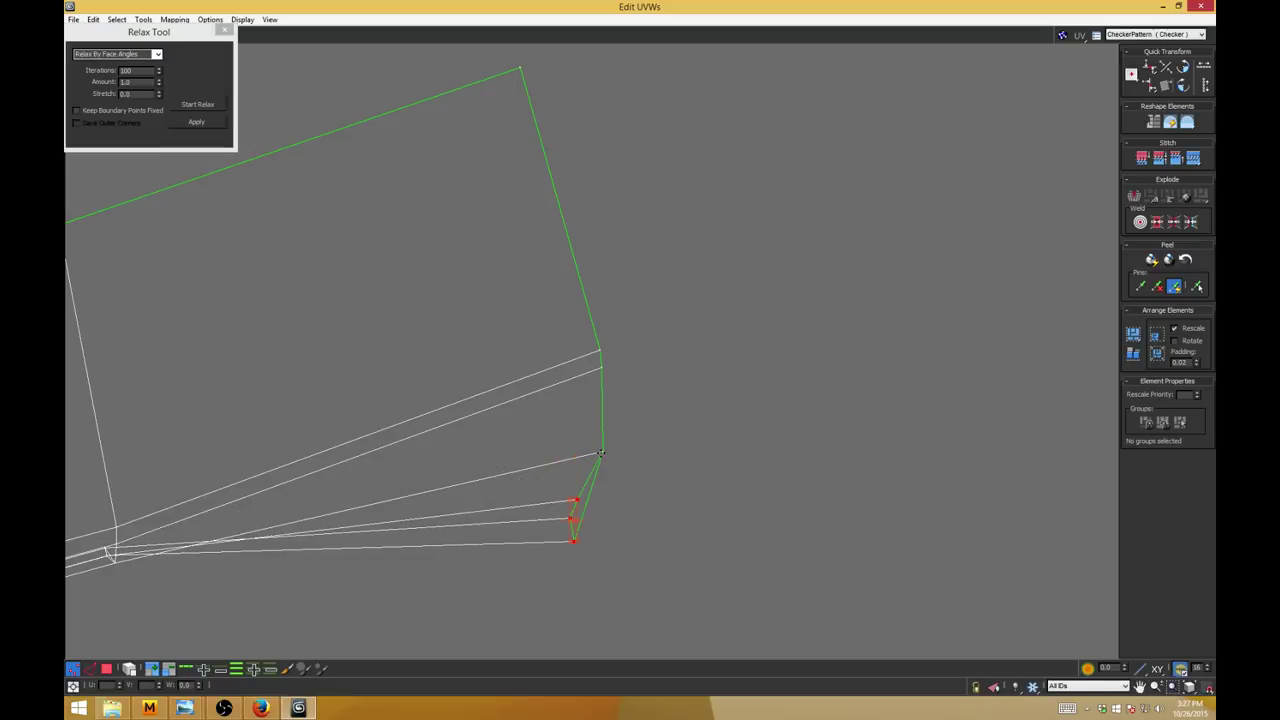
drag(602, 452, 584, 441)
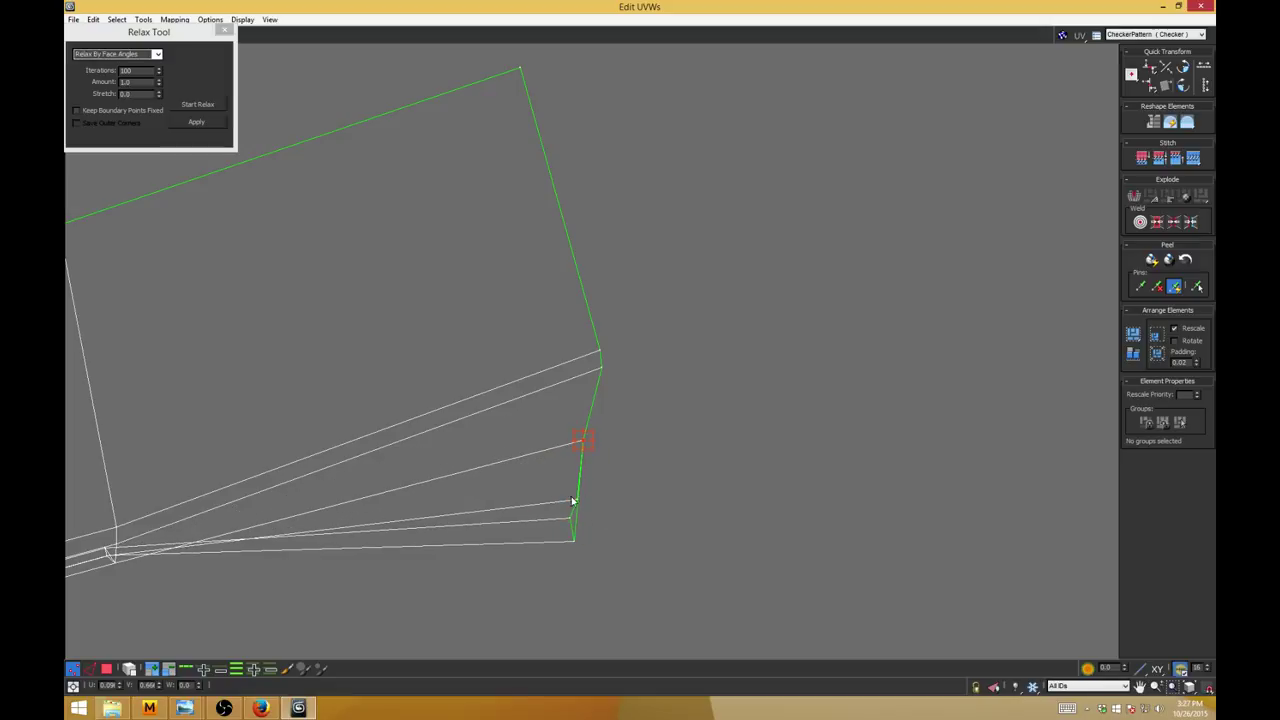
drag(572, 500, 543, 488)
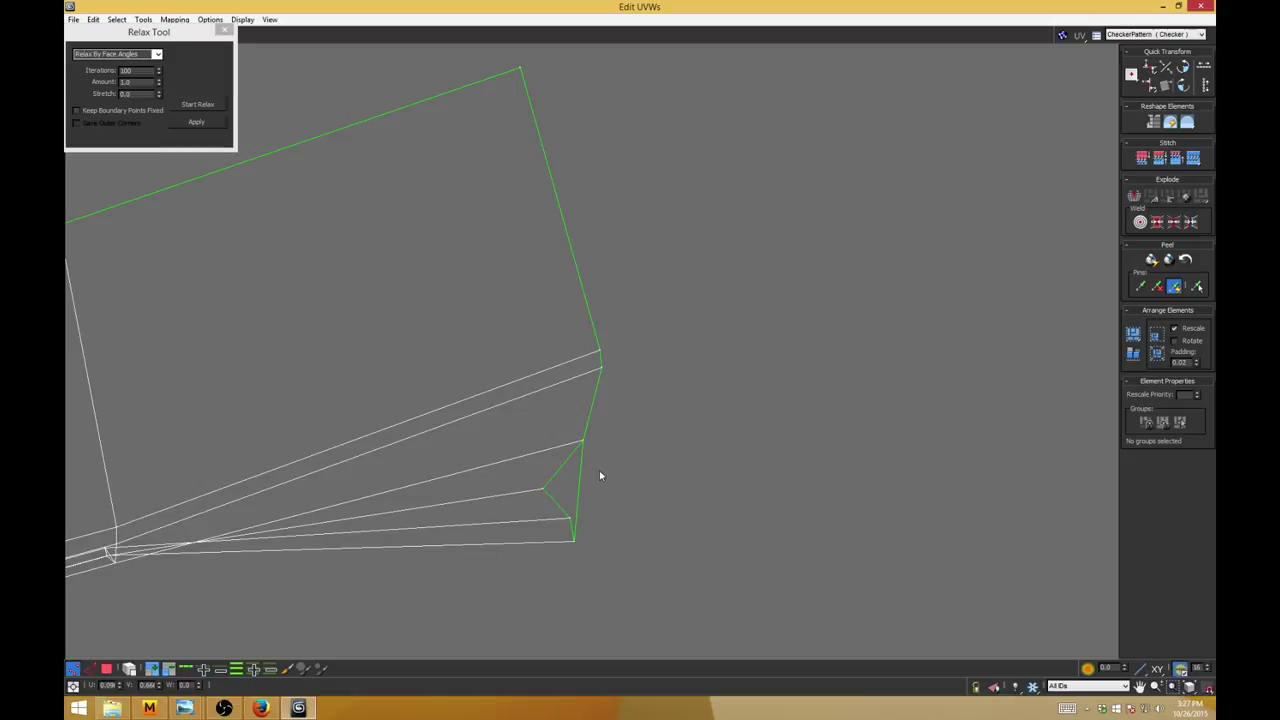
Step: Select the lowest overlapping end face of the strip and move it down, away from the faces it covers
key(3)
click(565, 497)
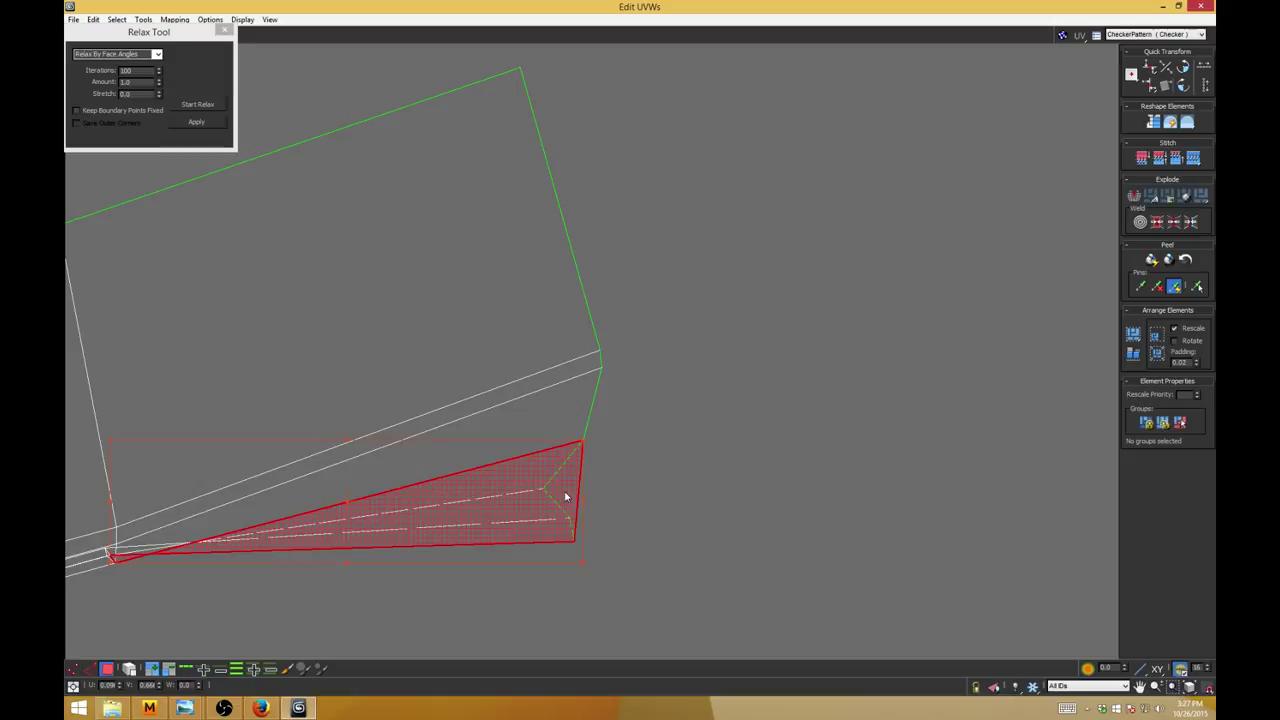
mouse_move(519, 505)
mouse_down()
mouse_move(522, 562)
mouse_move(551, 598)
mouse_move(527, 504)
mouse_up()
middle_drag(527, 504, 595, 427)
scroll(594, 430, down, 7)
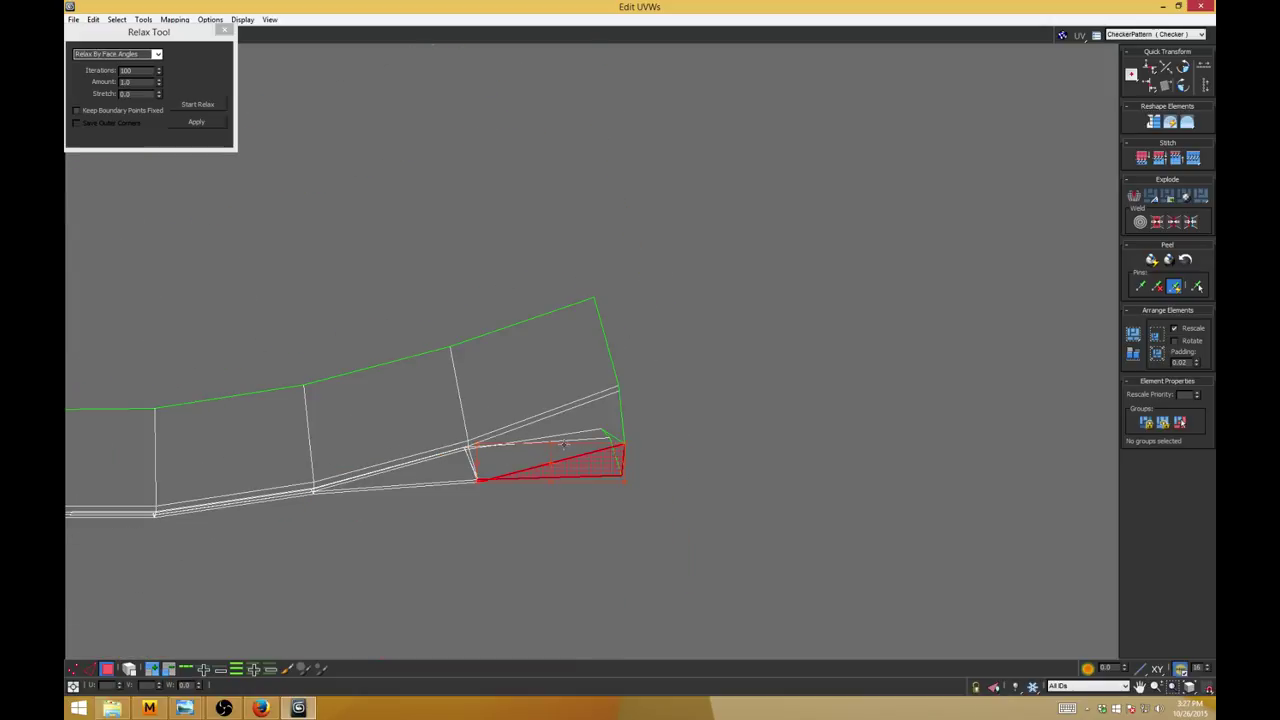
Step: Move the two inner end vertices below the strip's lowest corner and shift the outer corner vertex slightly inward
scroll(570, 444, up, 4)
scroll(570, 444, up, 3)
key(1)
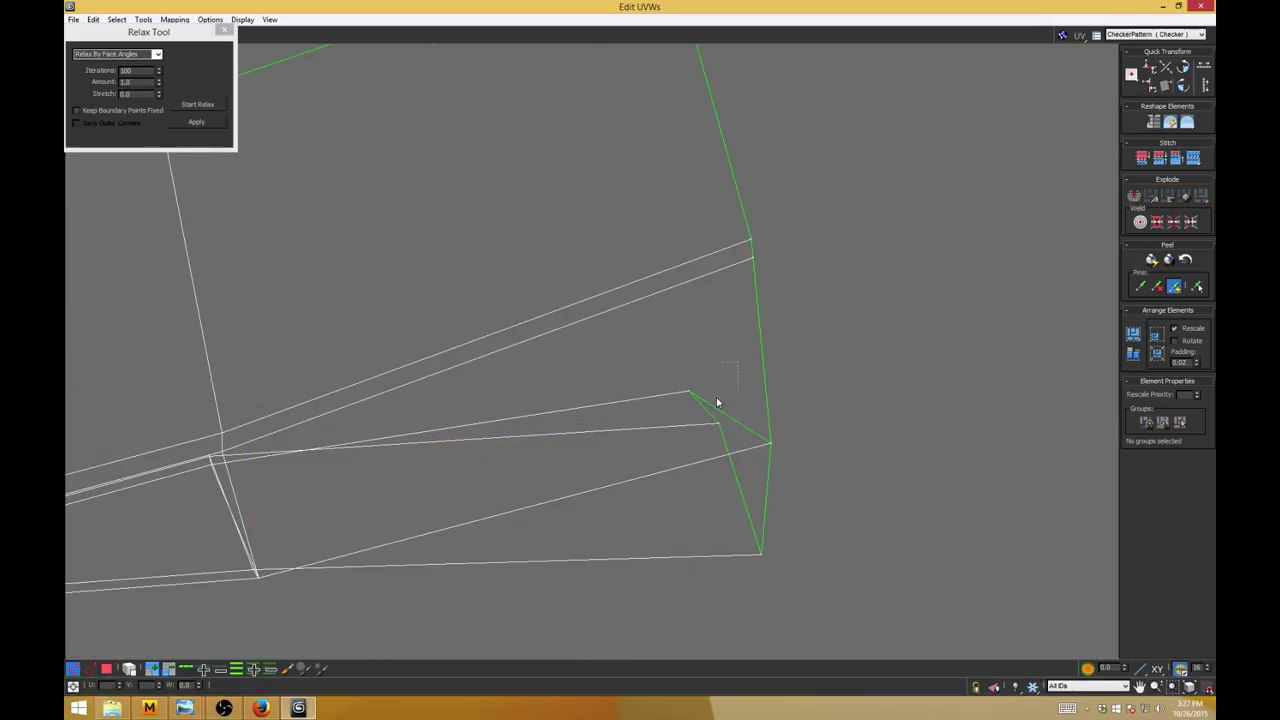
drag(683, 511, 656, 644)
drag(769, 445, 726, 402)
scroll(465, 410, down, 7)
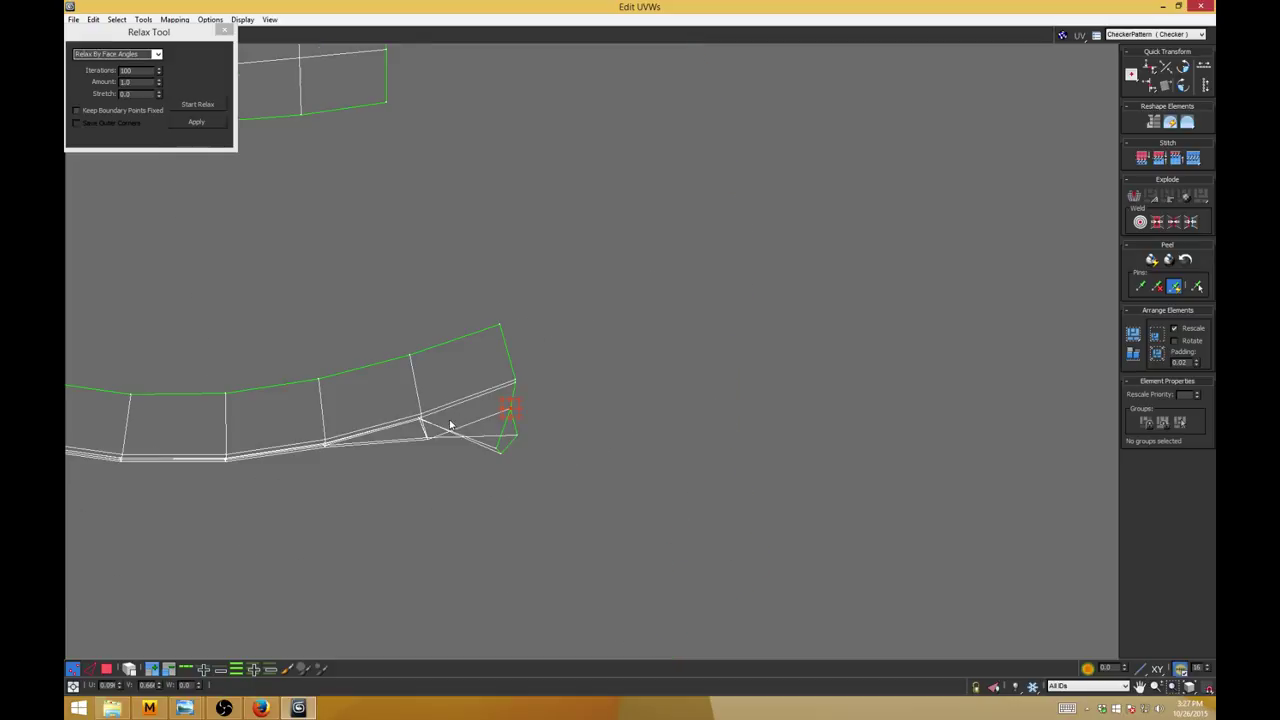
Step: Inspect the cuff strip's folded lower edge along its full length, up to the stacked vertices at its opposite end
middle_drag(437, 422, 694, 403)
middle_drag(322, 440, 778, 442)
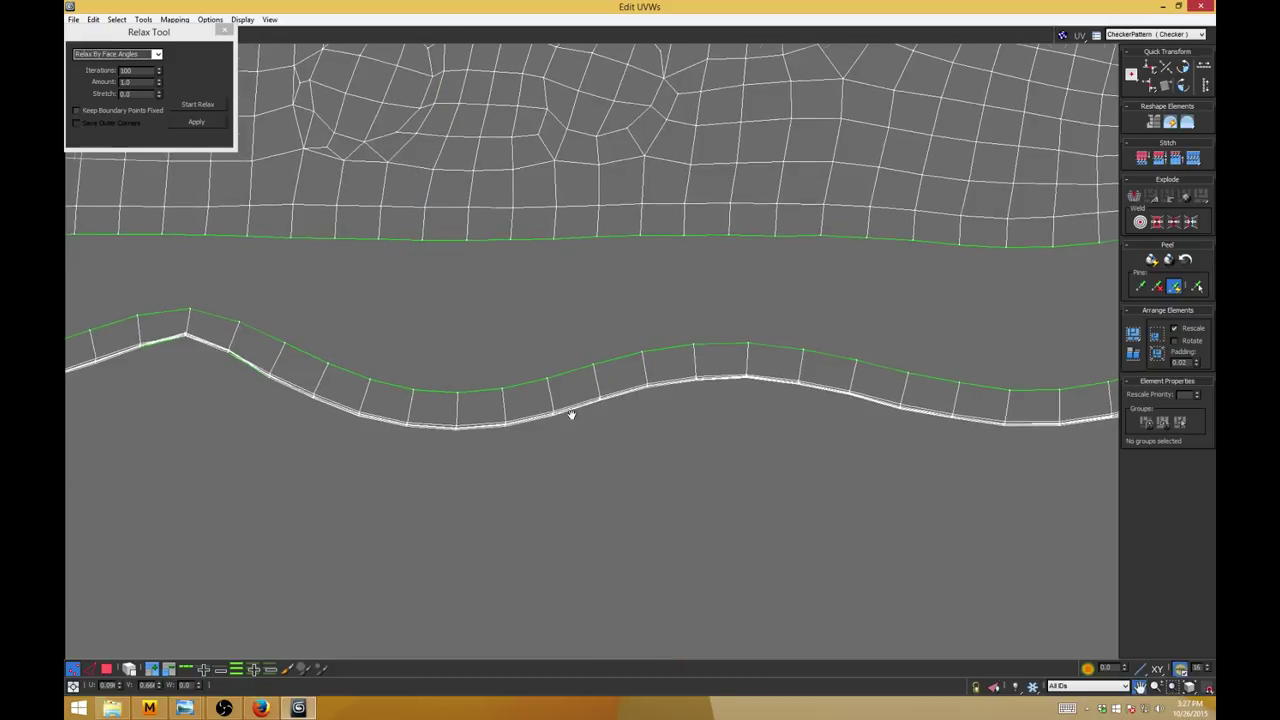
middle_drag(465, 429, 880, 426)
middle_drag(440, 410, 850, 447)
middle_drag(508, 446, 876, 431)
scroll(613, 442, up, 5)
scroll(880, 433, up, 3)
scroll(882, 434, down, 2)
scroll(686, 447, down, 6)
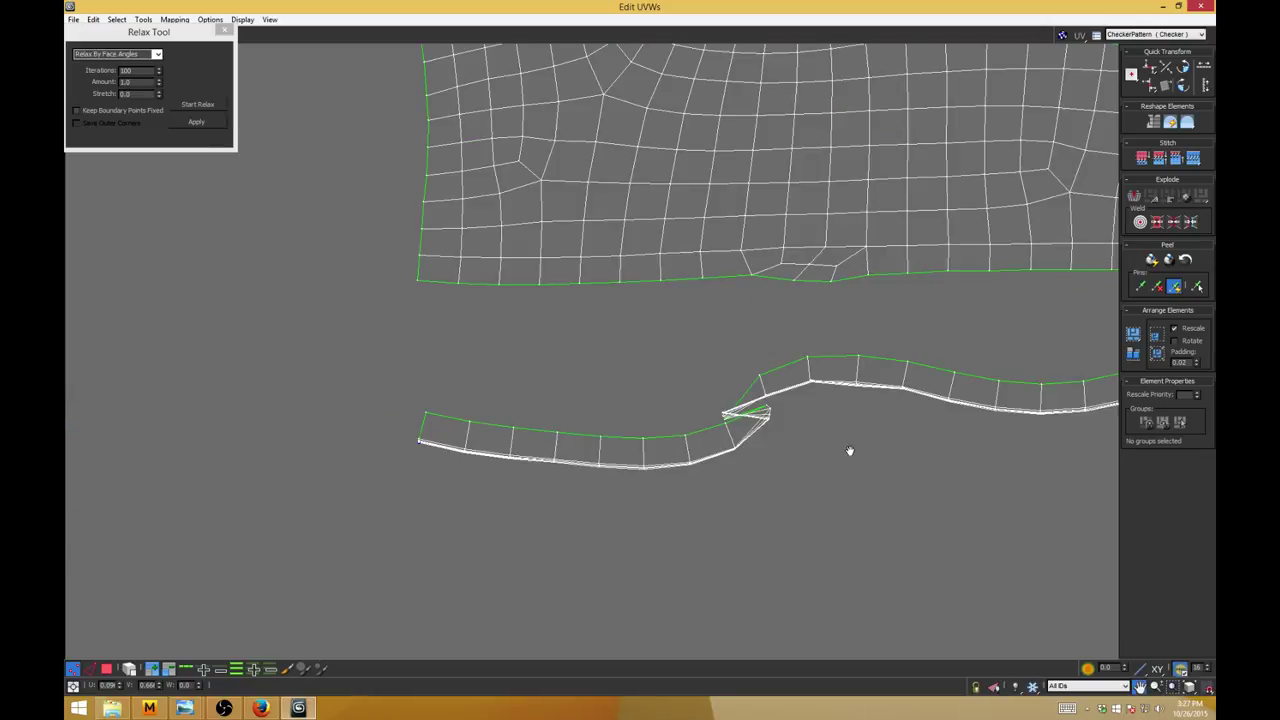
scroll(649, 460, up, 6)
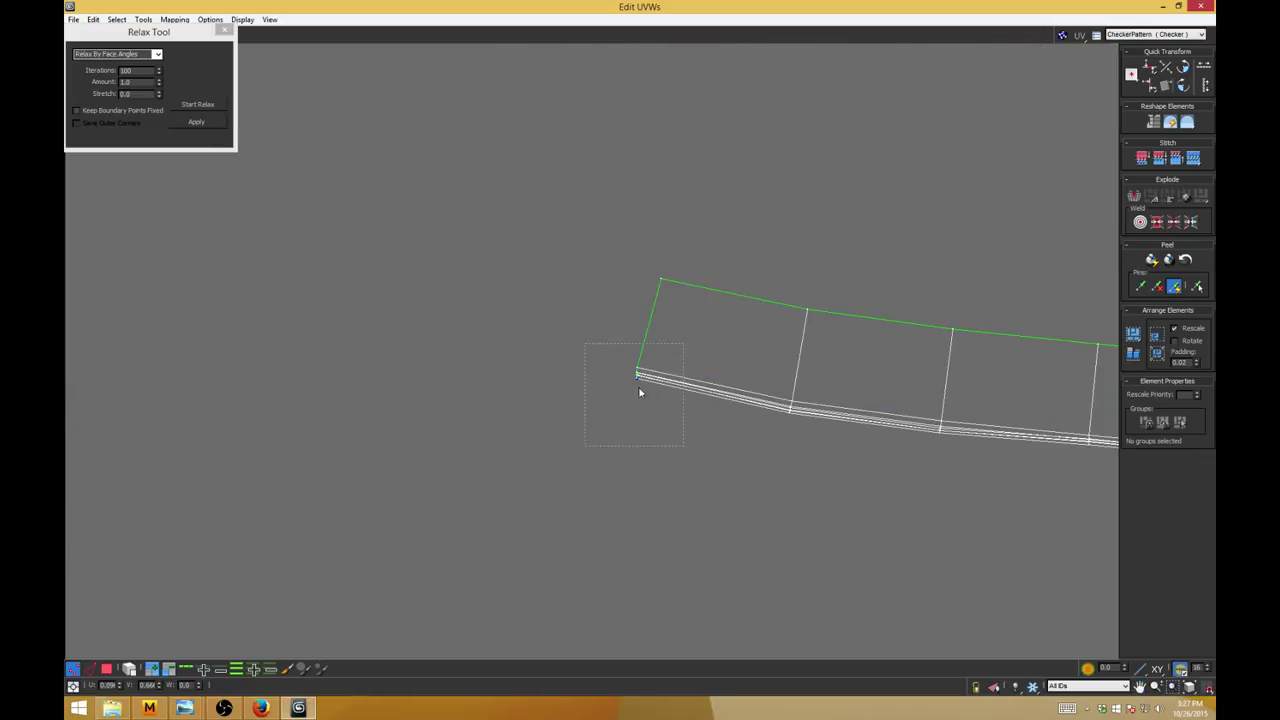
scroll(735, 376, down, 4)
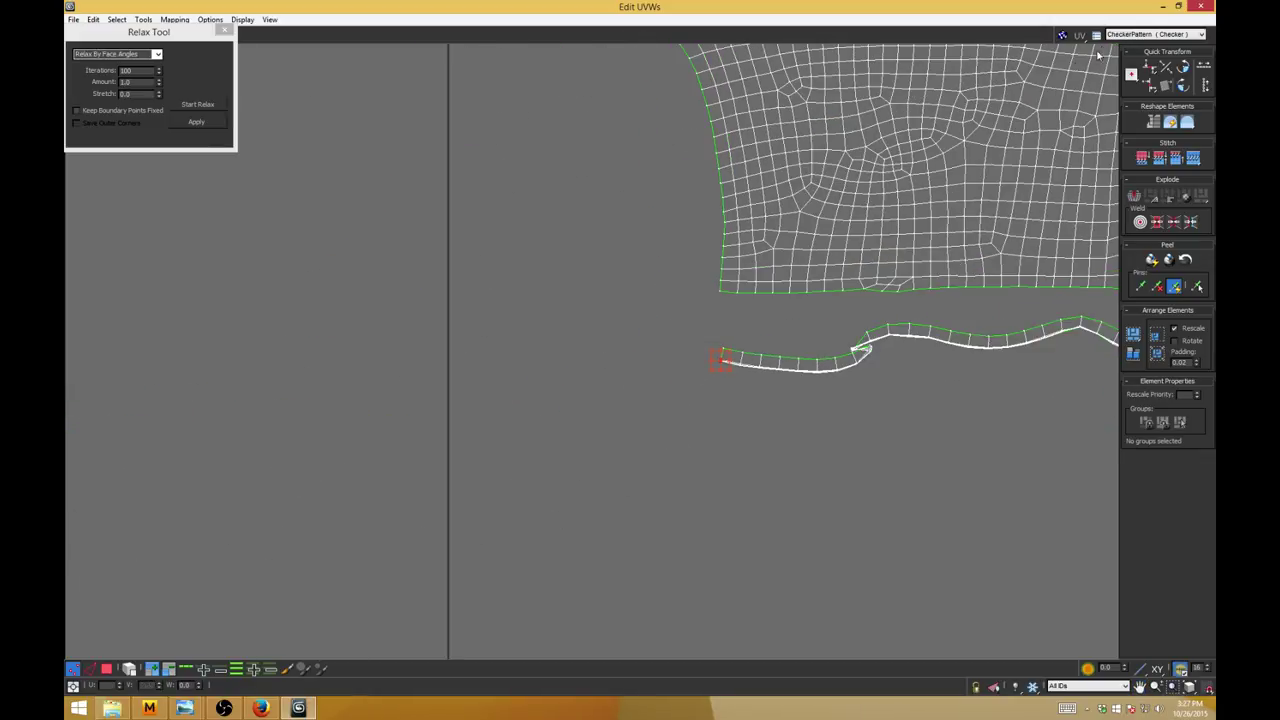
Step: Restore the UV editor to a small window, set it aside, and examine the cuff seam on the jacket model
click(1179, 9)
drag(634, 64, 165, 162)
middle_drag(708, 480, 488, 240)
middle_drag(865, 458, 545, 370)
scroll(560, 380, up, 4)
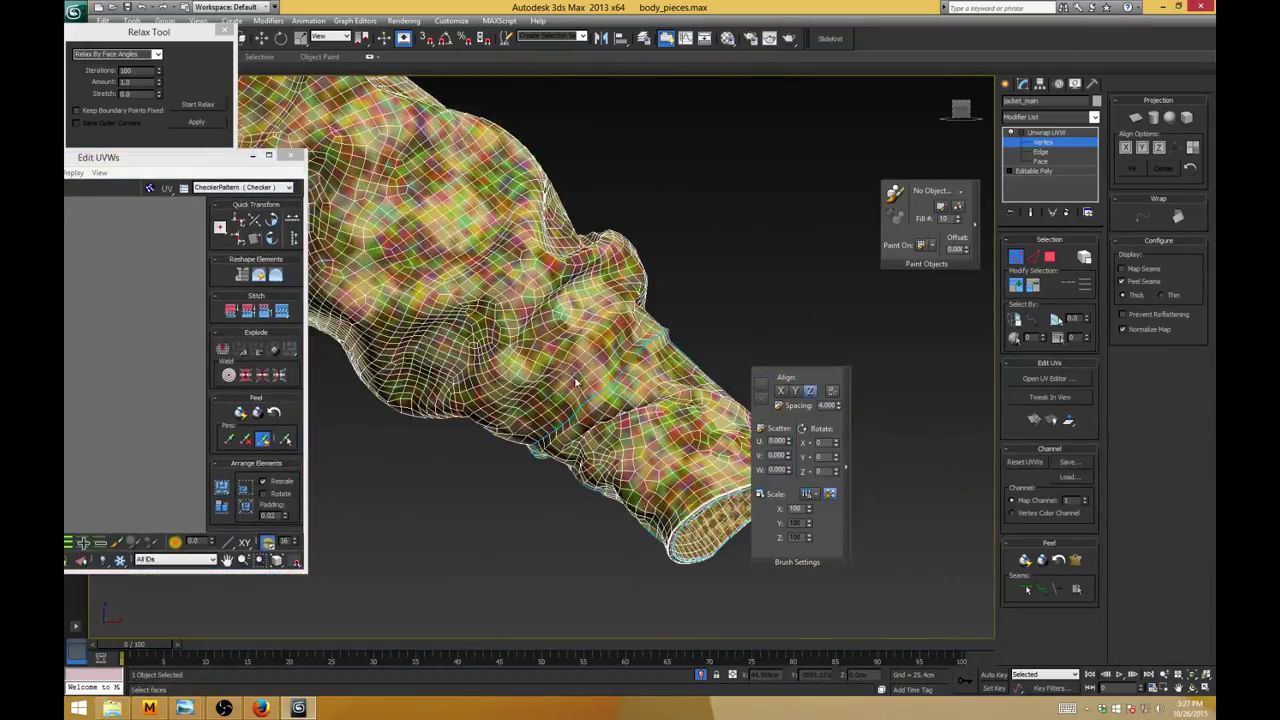
scroll(545, 367, up, 4)
middle_drag(701, 490, 734, 350)
scroll(545, 367, up, 2)
Step: Switch to face selection and examine the rim geometry of the other sleeve's cuff opening up close
click(1049, 260)
scroll(571, 355, down, 2)
scroll(571, 355, down, 8)
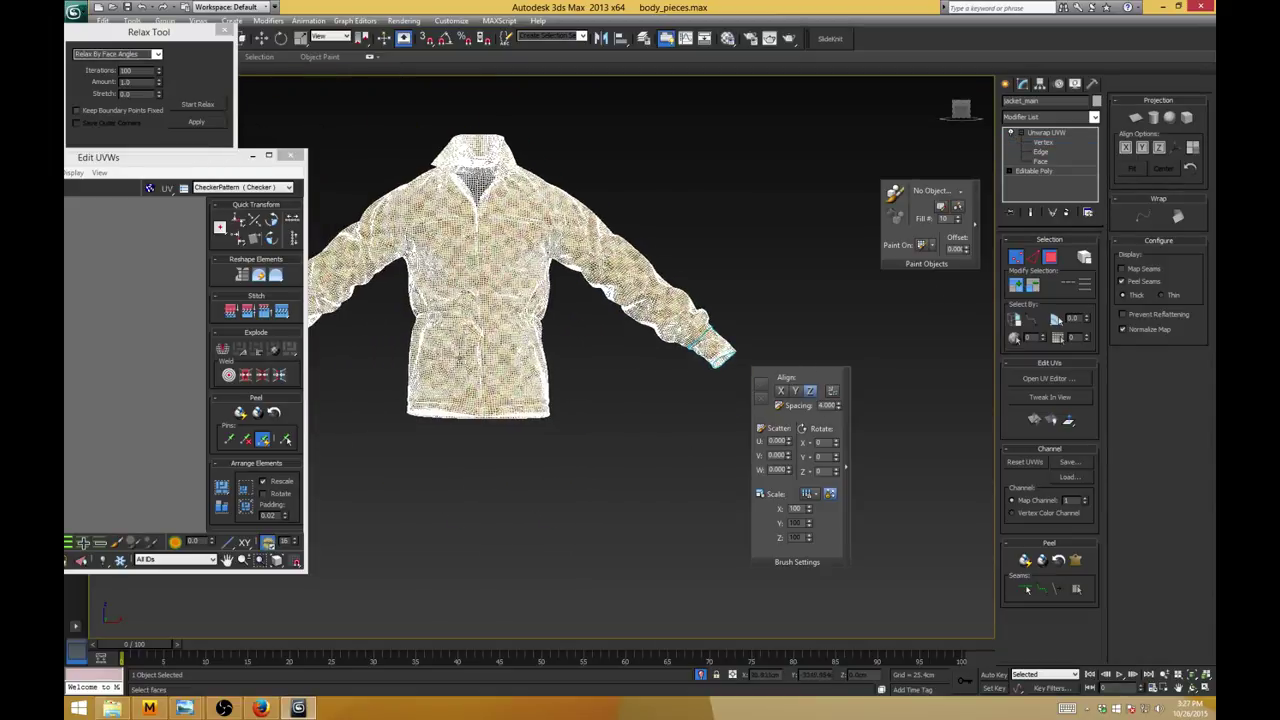
middle_drag(389, 348, 615, 344)
scroll(534, 311, up, 5)
mouse_move(480, 306)
middle_down()
mouse_move(714, 371)
mouse_move(460, 298)
middle_up()
scroll(714, 371, up, 7)
alt+middle_drag(537, 400, 710, 412)
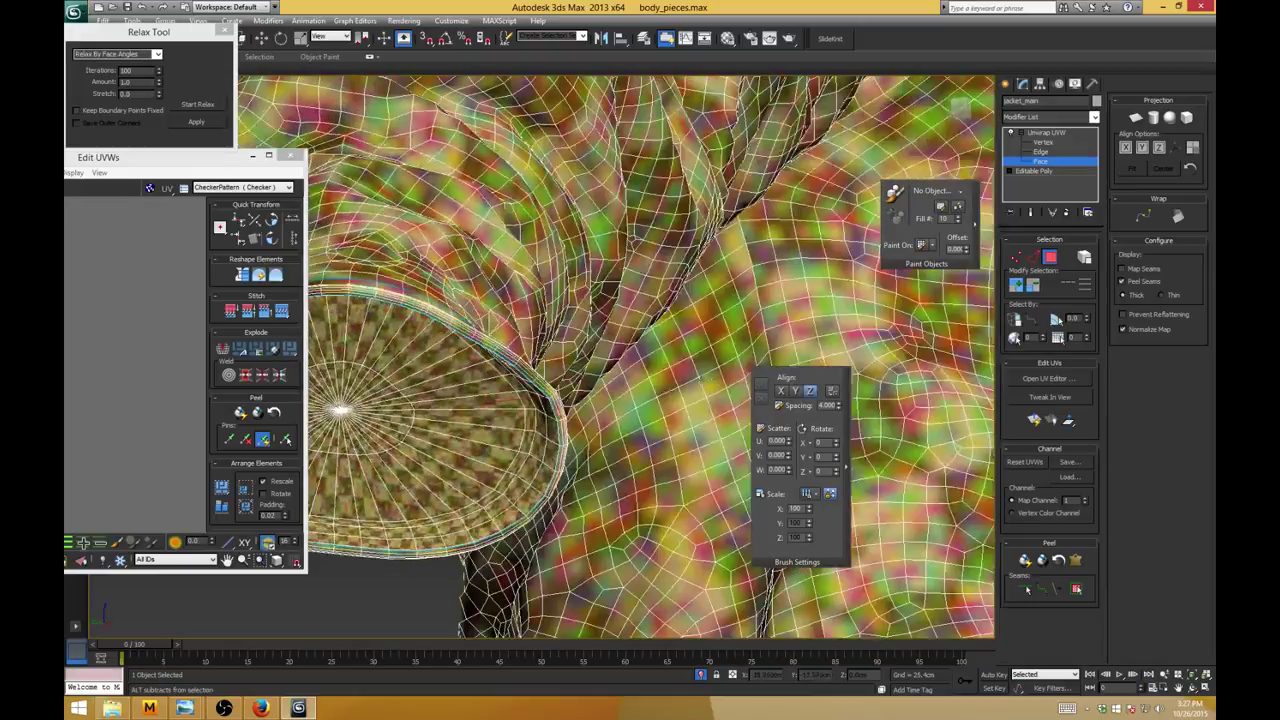
middle_drag(558, 463, 756, 365)
scroll(756, 365, up, 5)
alt+middle_drag(650, 375, 788, 347)
scroll(658, 431, up, 5)
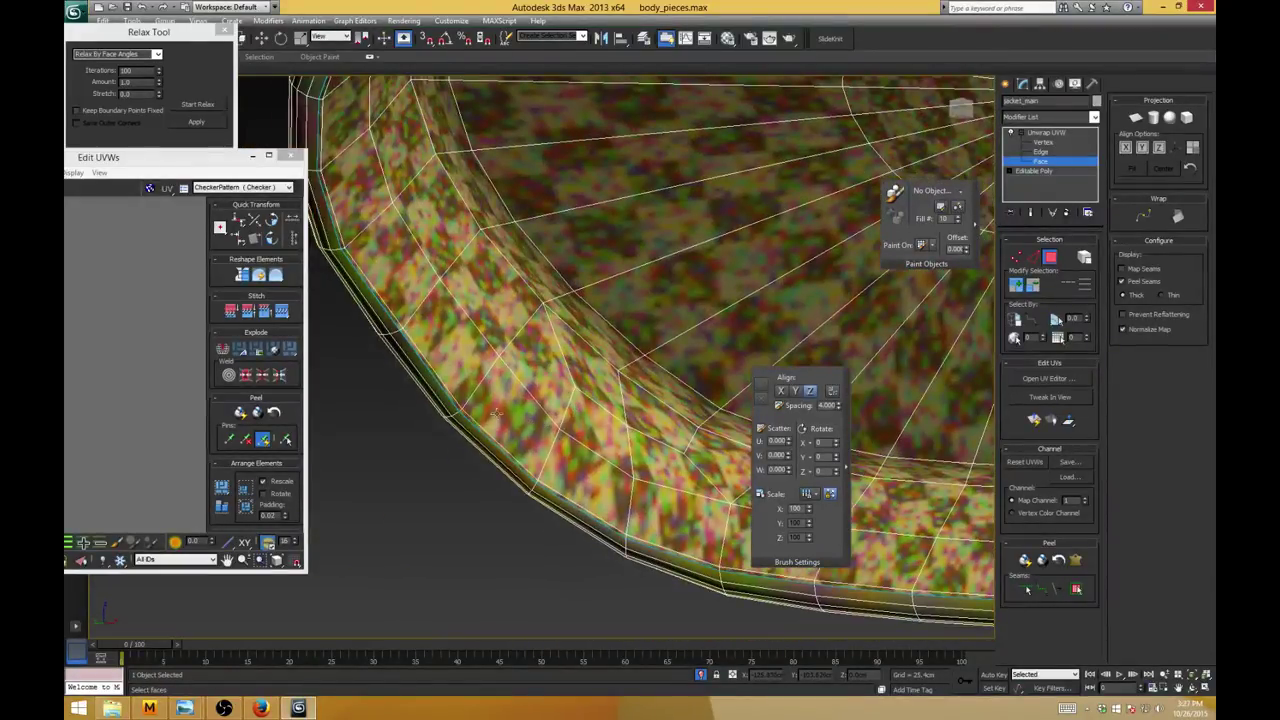
Step: Close the Relax Tool and look for the selected rim face around the end of the cuff strip in the UV layout
drag(225, 159, 852, 165)
middle_drag(633, 366, 700, 402)
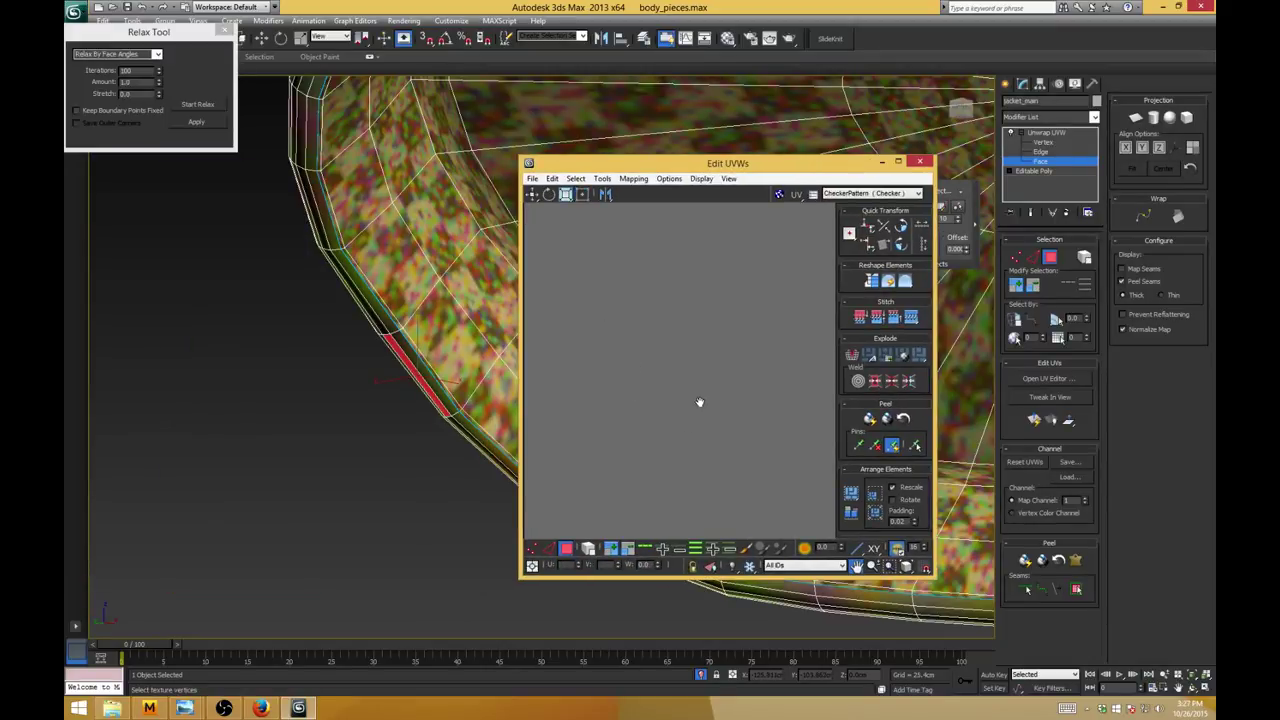
click(225, 31)
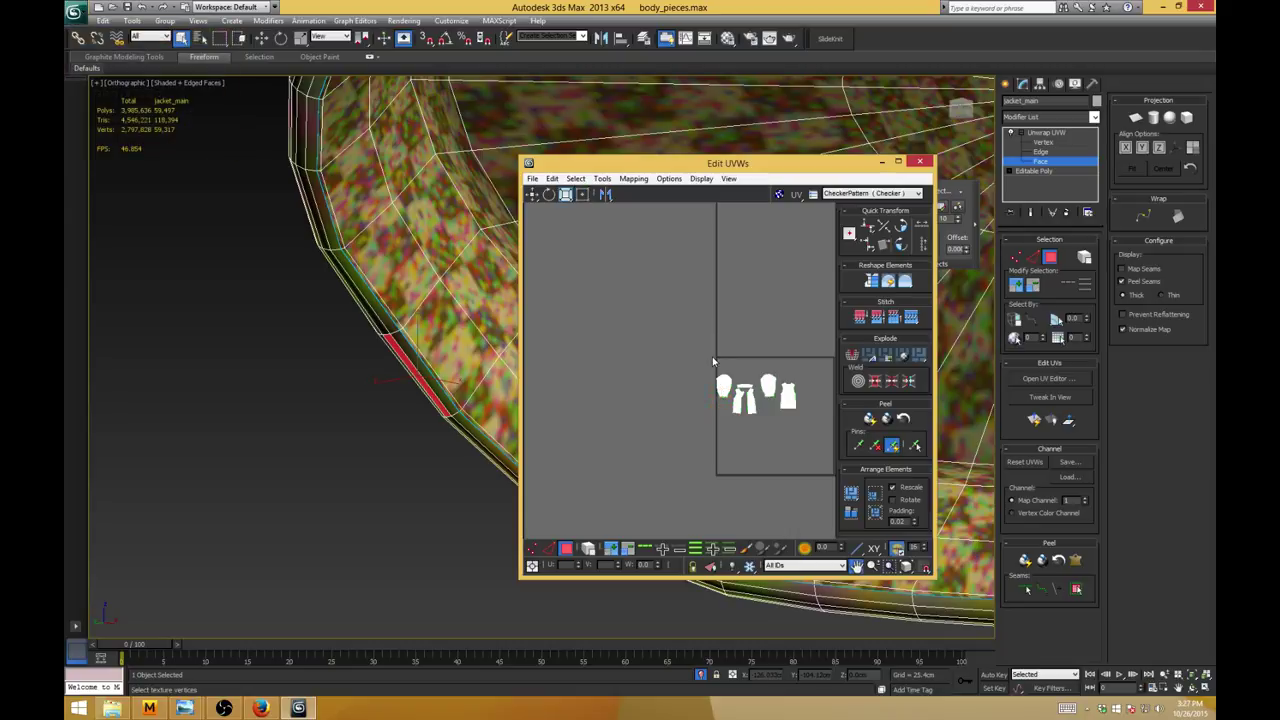
scroll(713, 357, up, 3)
scroll(742, 397, up, 3)
middle_drag(742, 397, 656, 265)
scroll(735, 385, up, 5)
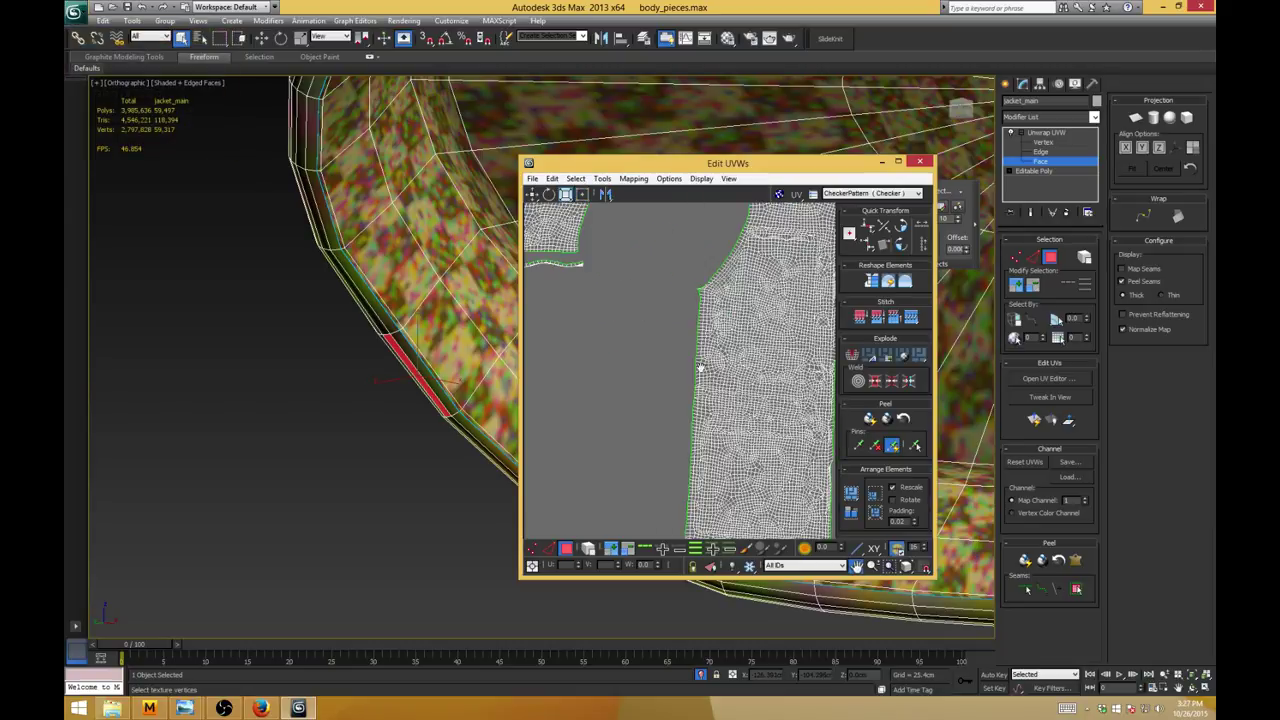
middle_drag(700, 366, 829, 458)
scroll(776, 381, up, 5)
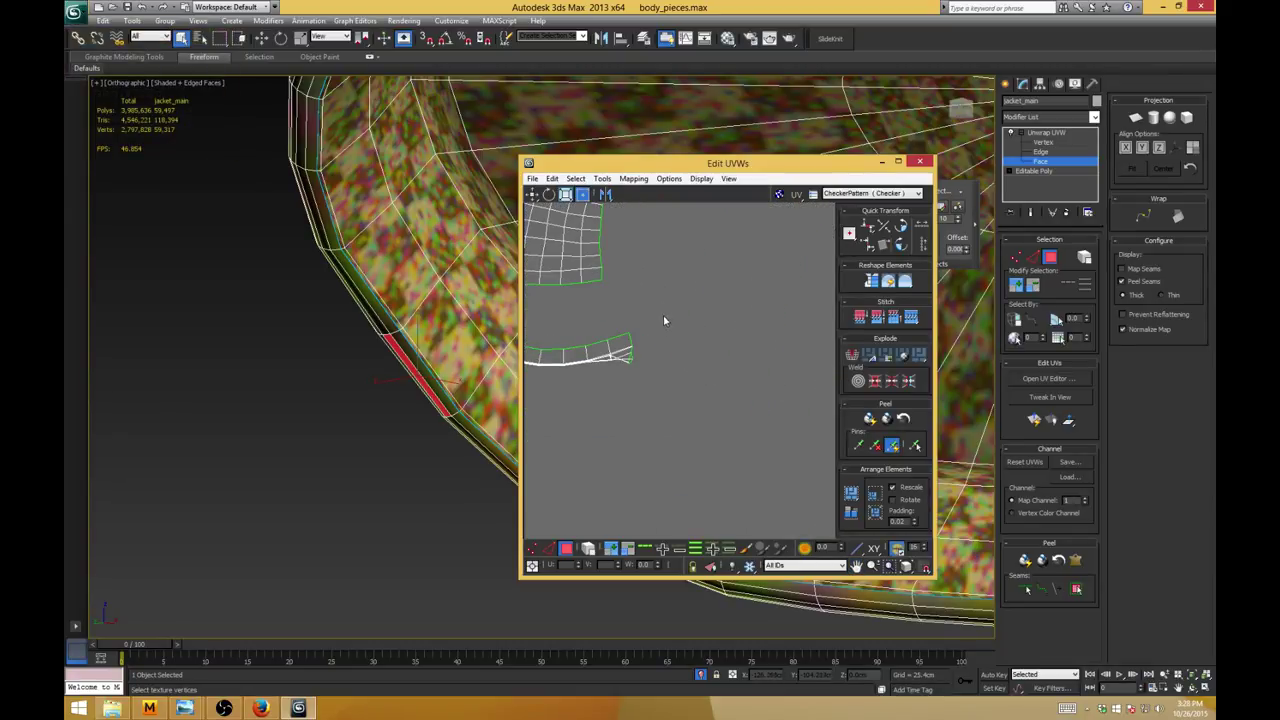
drag(626, 384, 627, 385)
Step: Show the model in wireframe and select a thin face on the cuff's rim to identify its UV counterpart
drag(727, 168, 130, 224)
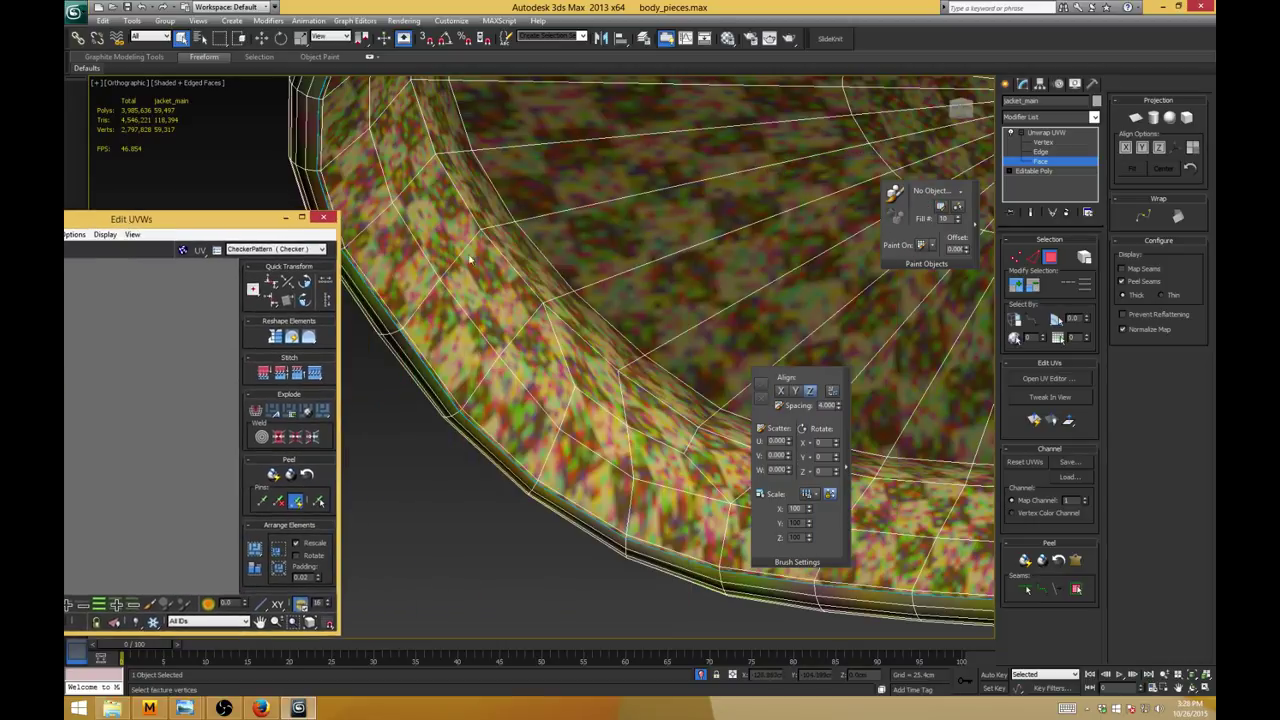
scroll(620, 320, down, 6)
alt+middle_drag(670, 300, 648, 326)
scroll(560, 360, up, 6)
scroll(720, 420, up, 3)
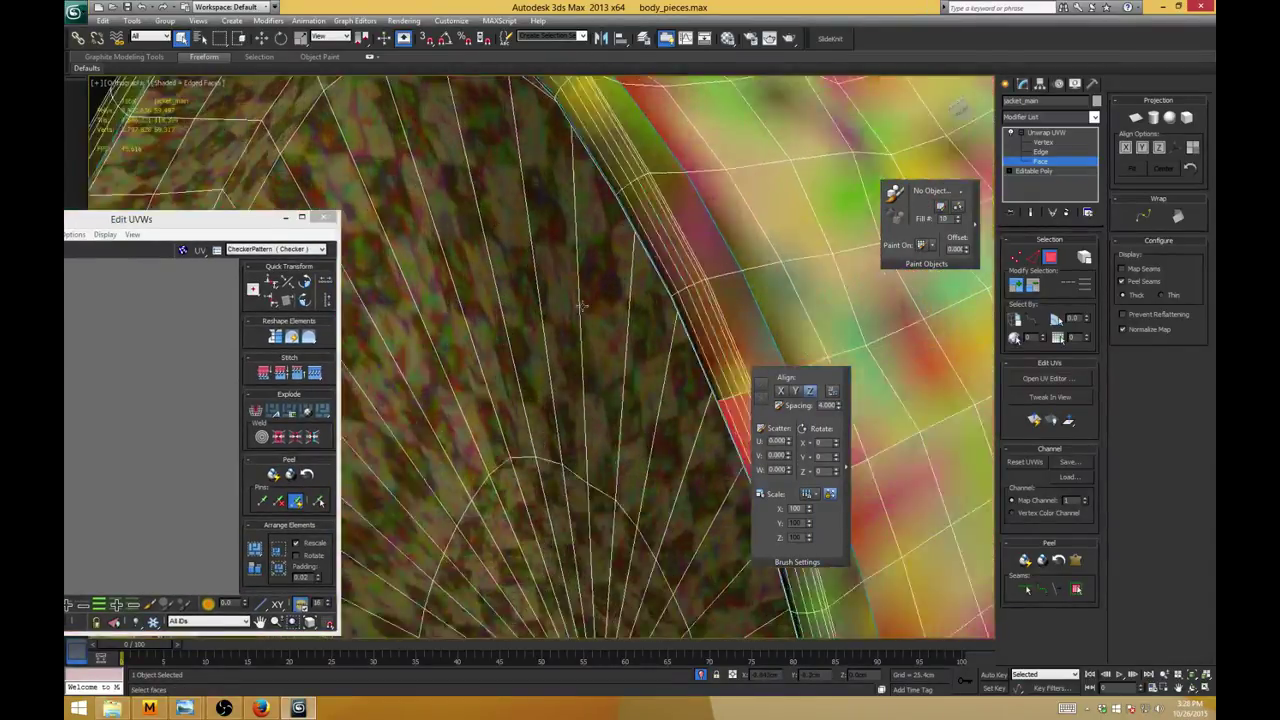
middle_drag(720, 420, 545, 291)
scroll(612, 335, up, 3)
click(592, 323)
scroll(520, 399, up, 2)
key(F3)
click(491, 381)
Step: Maximize the UV editor and locate the selected rim face at the end of the cuff strip
drag(251, 221, 396, 207)
double_click(396, 207)
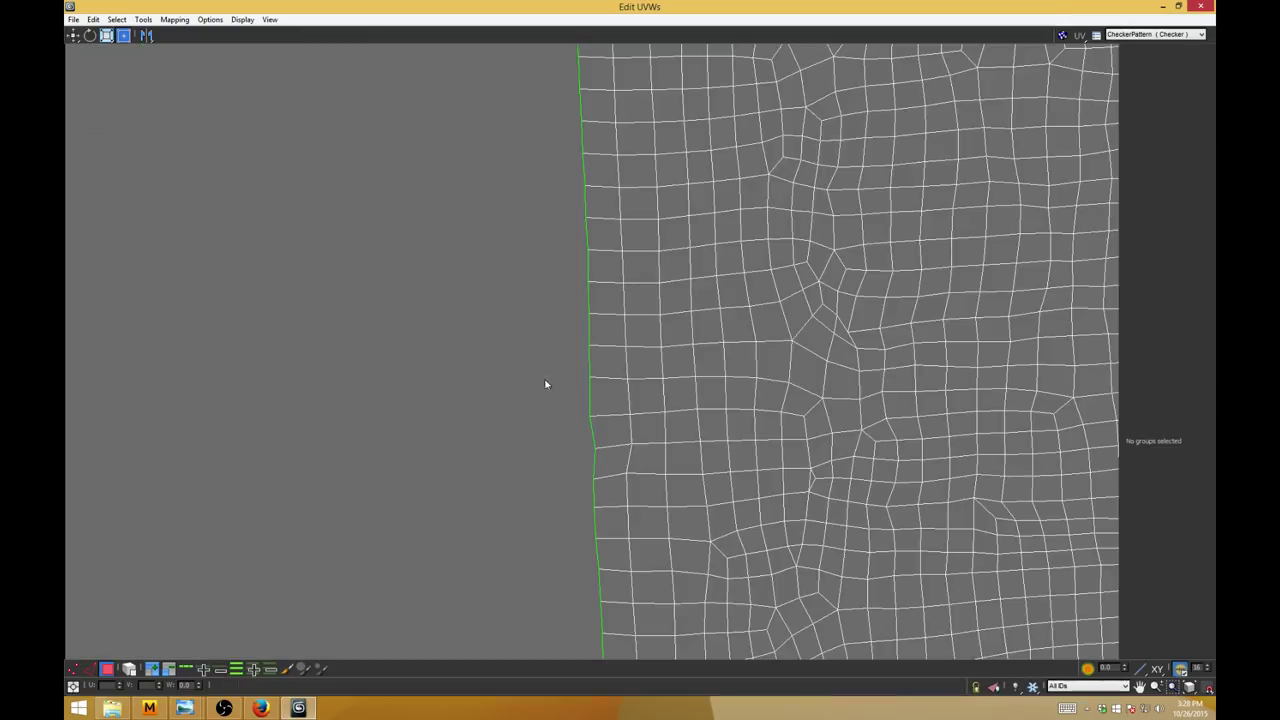
middle_drag(503, 200, 140, 220)
scroll(520, 245, down, 6)
middle_drag(416, 263, 680, 488)
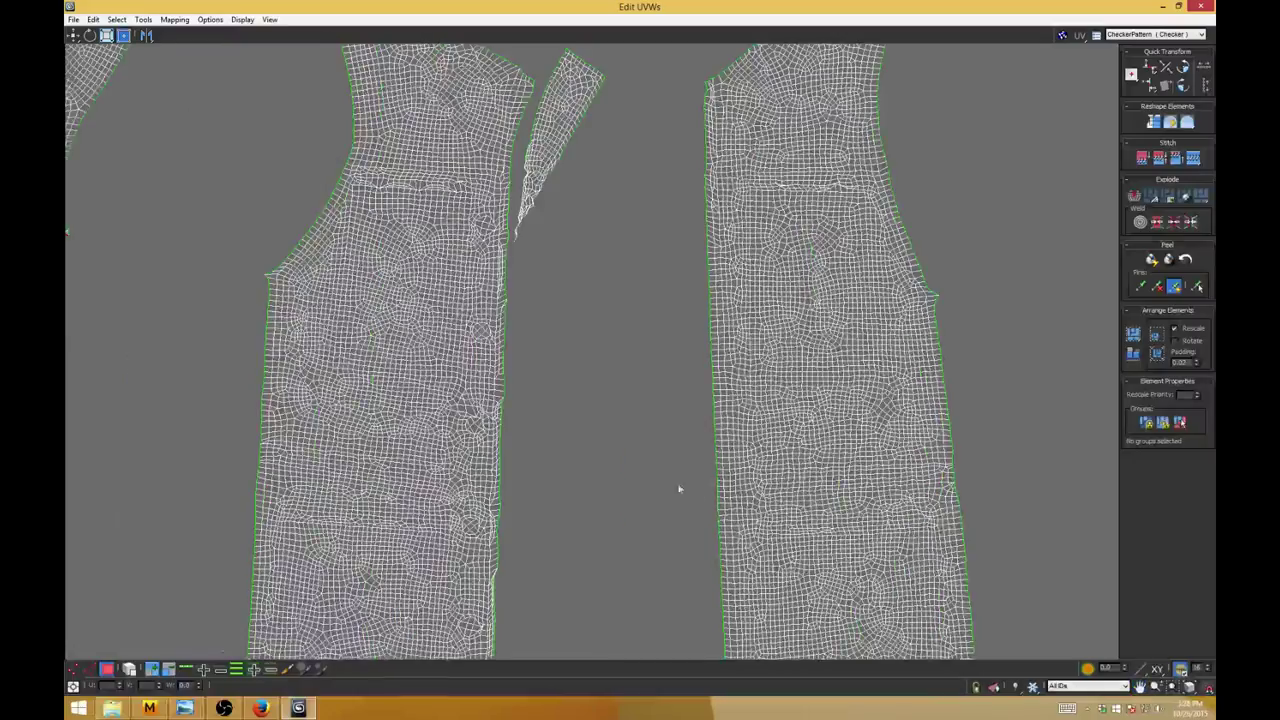
middle_drag(126, 245, 540, 391)
scroll(517, 385, up, 3)
scroll(517, 385, up, 8)
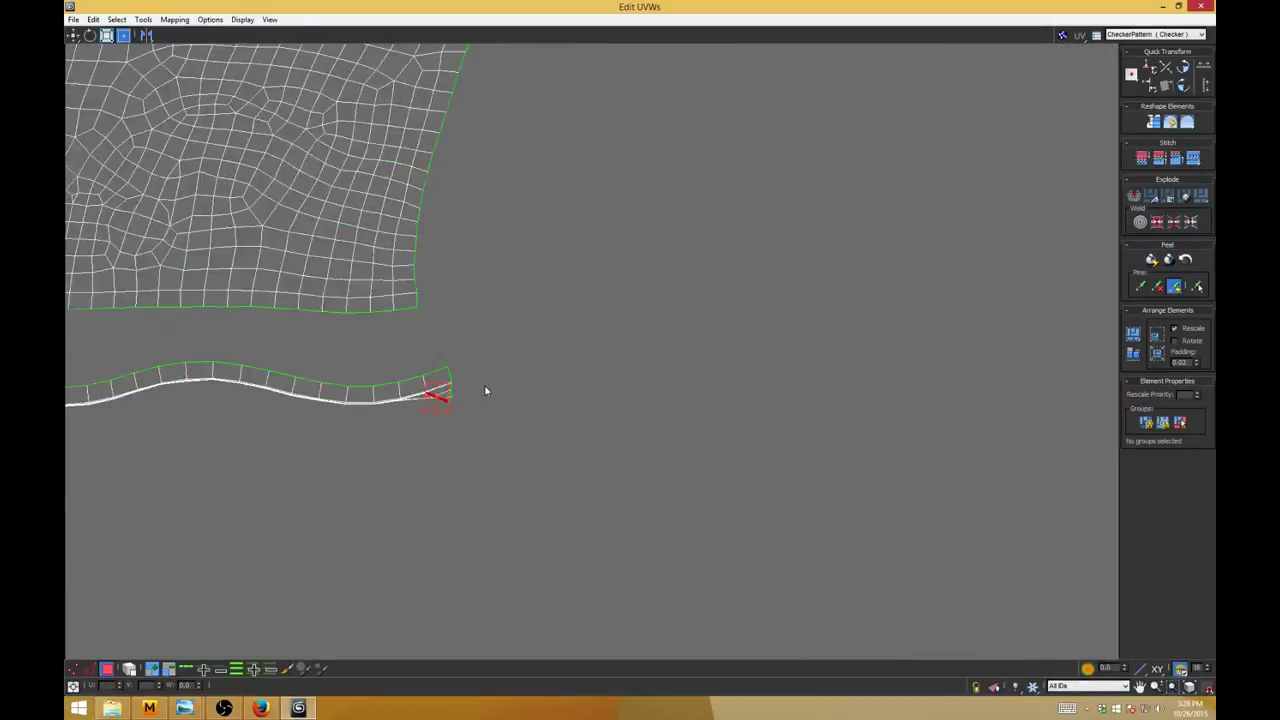
scroll(482, 425, up, 2)
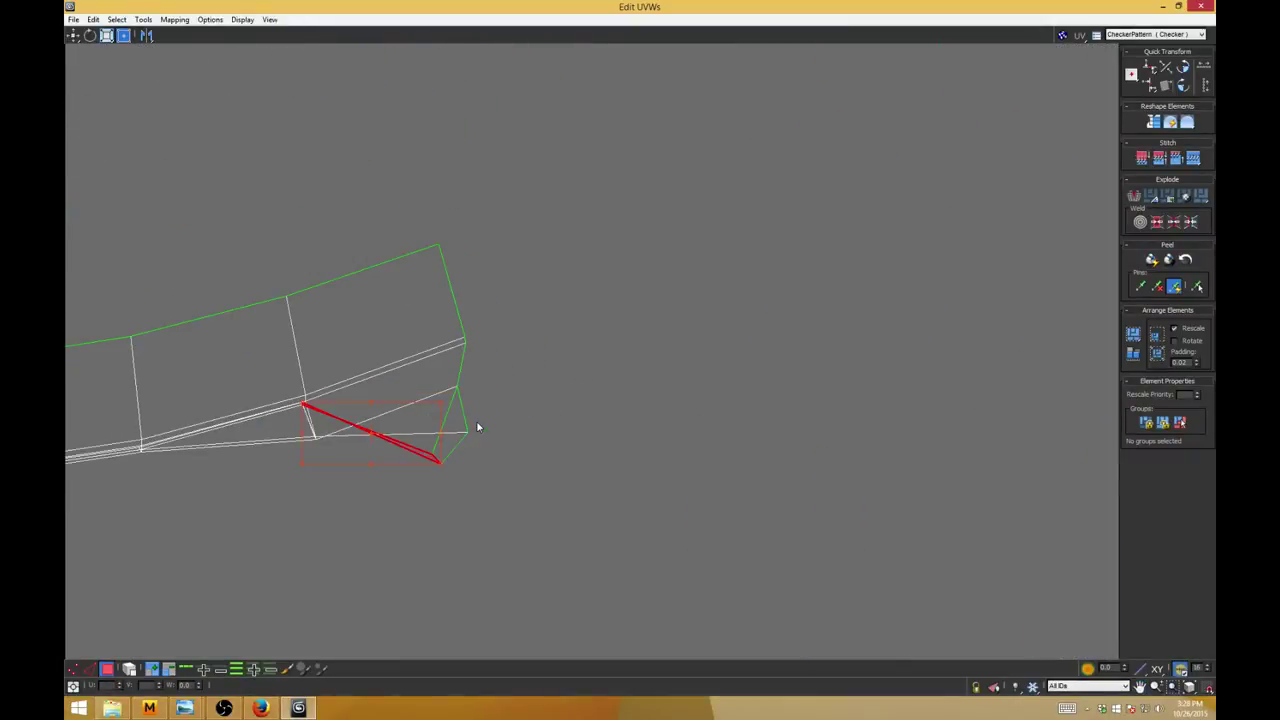
Step: Regroup the strip's end vertices just below its outer corner and nudge the adjacent column's inner vertex down
click(466, 426)
click(463, 429)
key(1)
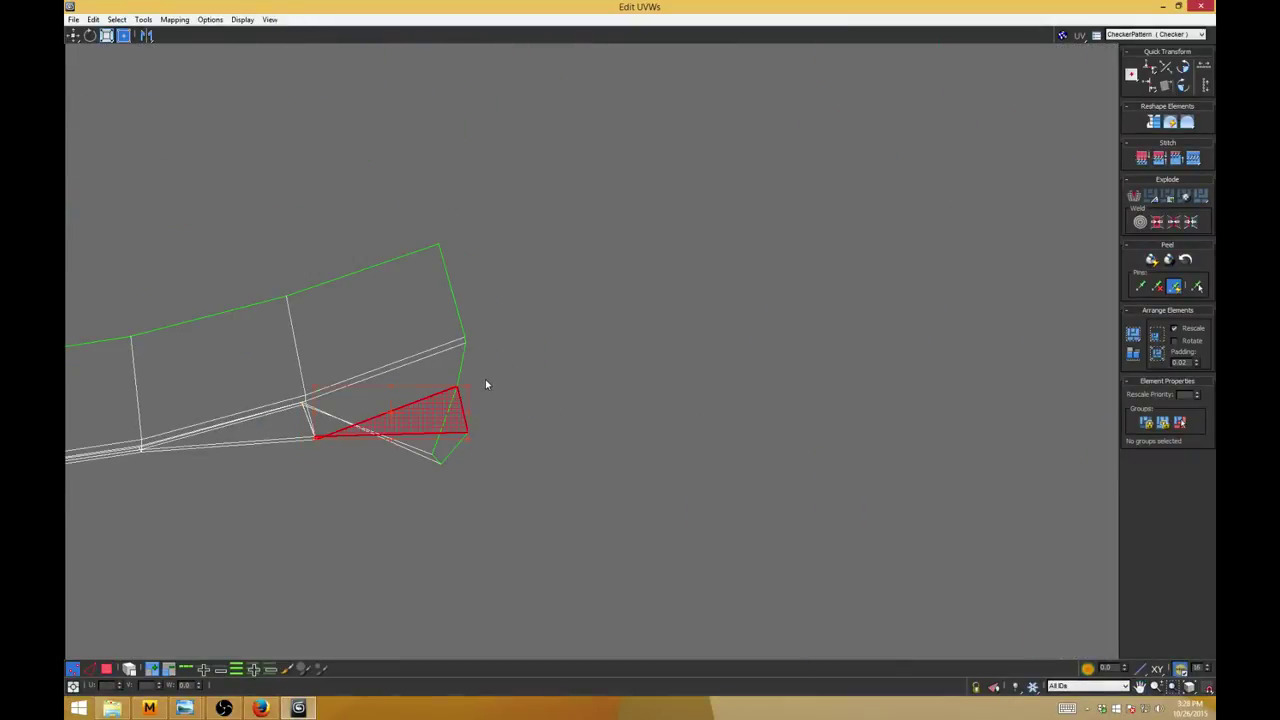
click(458, 388)
mouse_move(457, 387)
mouse_down()
mouse_move(459, 366)
mouse_move(475, 368)
mouse_move(444, 372)
mouse_up()
drag(441, 463, 440, 388)
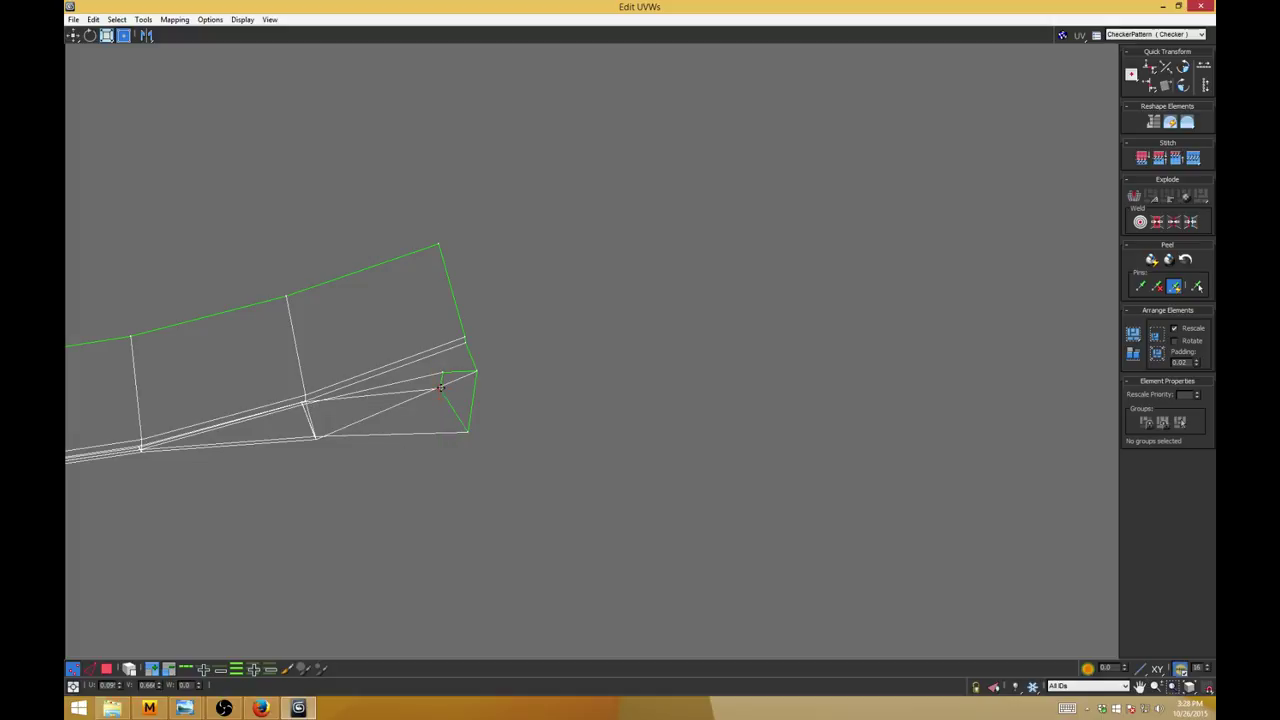
drag(468, 432, 469, 388)
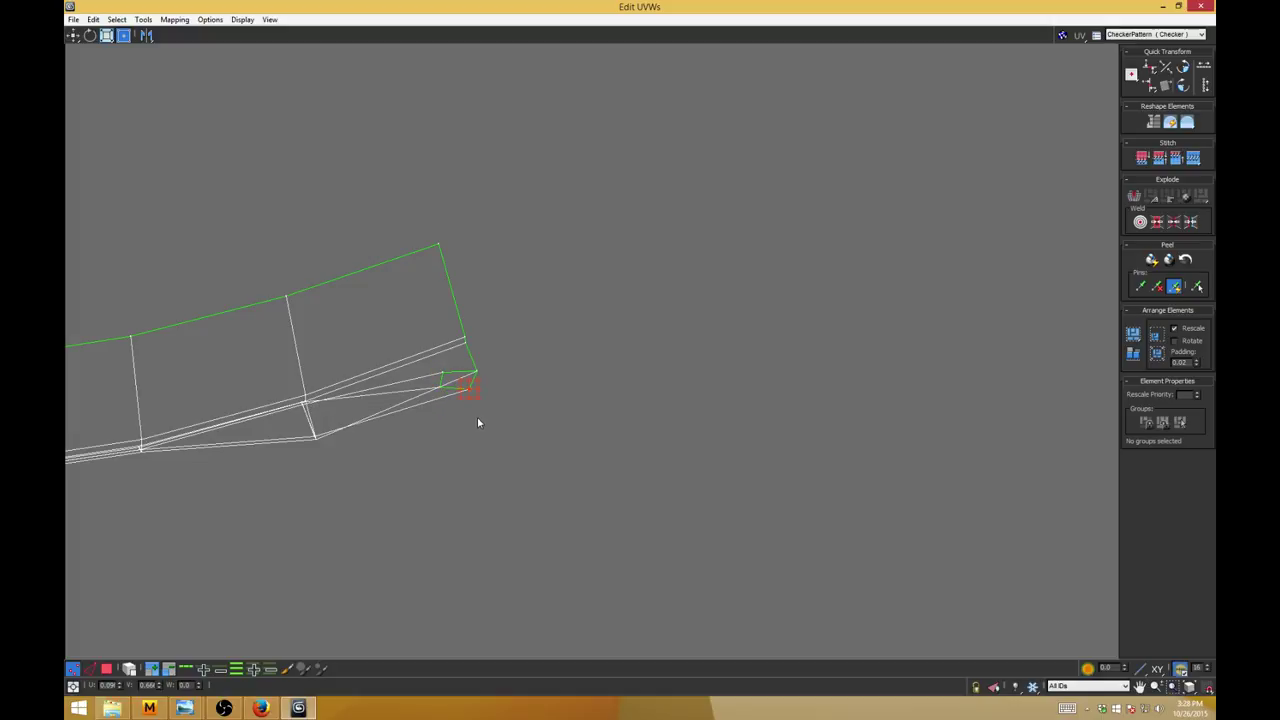
scroll(477, 417, down, 2)
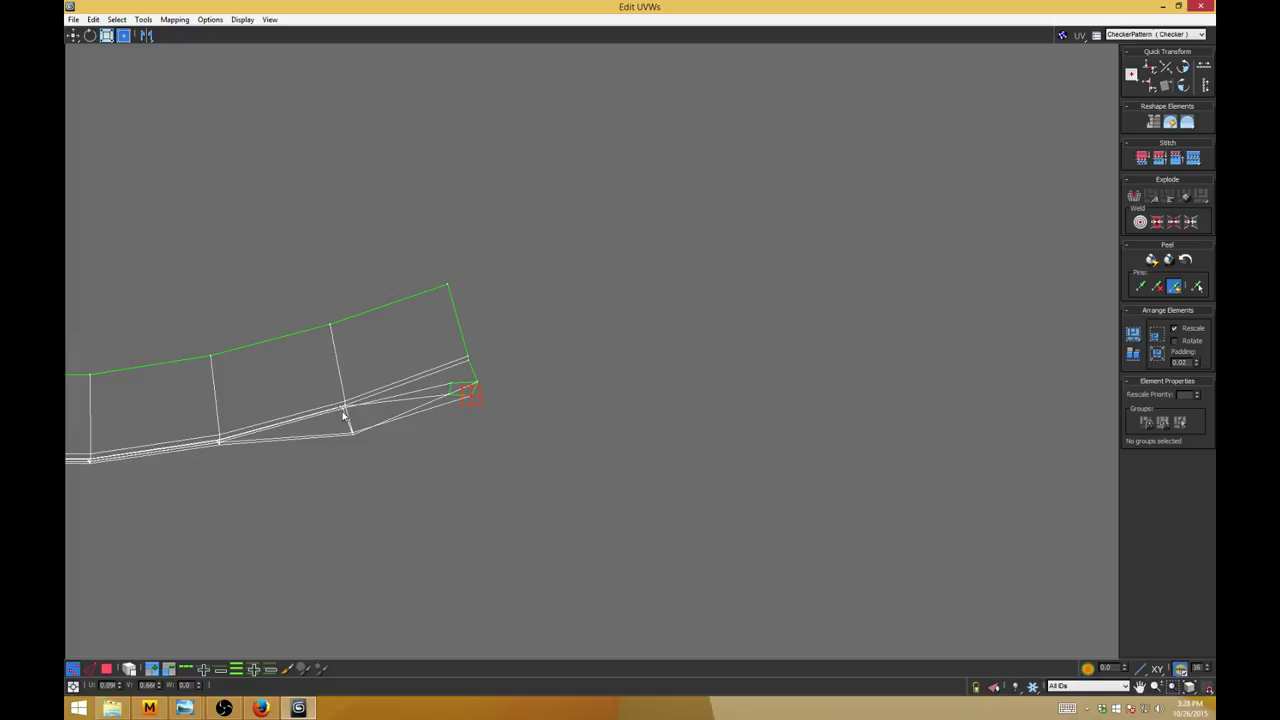
drag(341, 415, 340, 426)
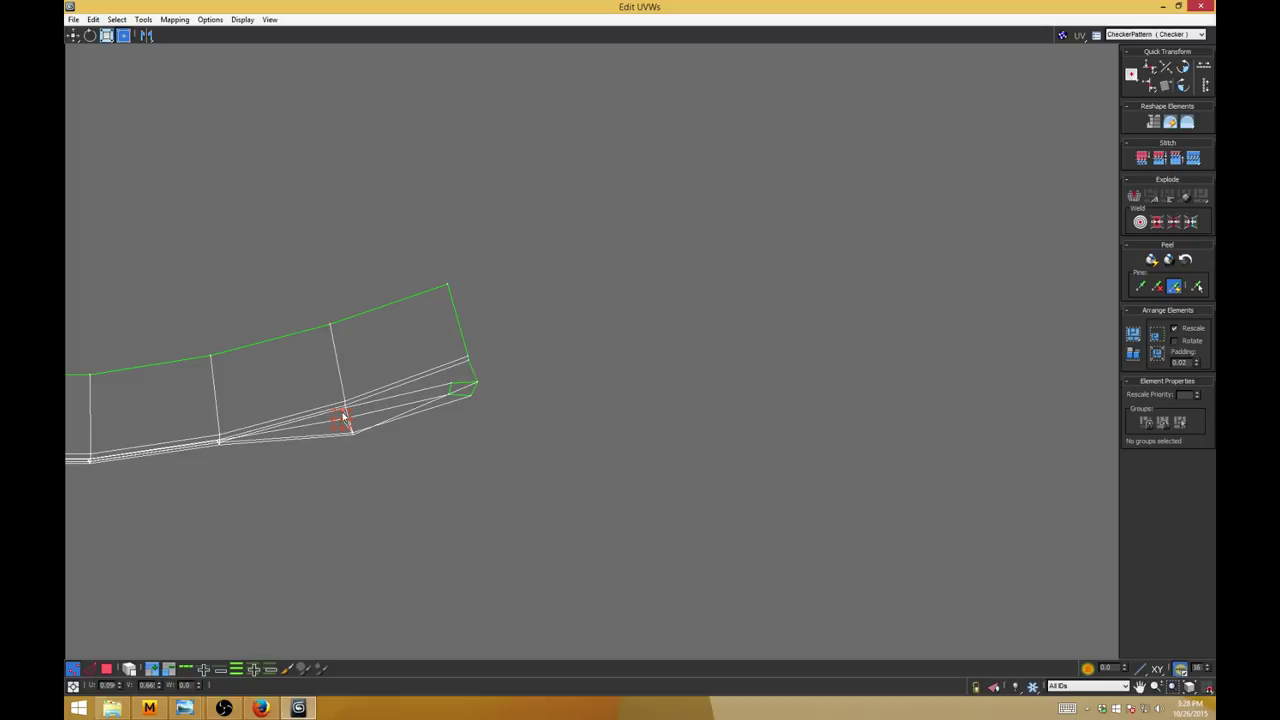
Step: Reopen body_pieces.max from the last save without keeping the current changes, continuing past the missing external file
scroll(398, 436, down, 6)
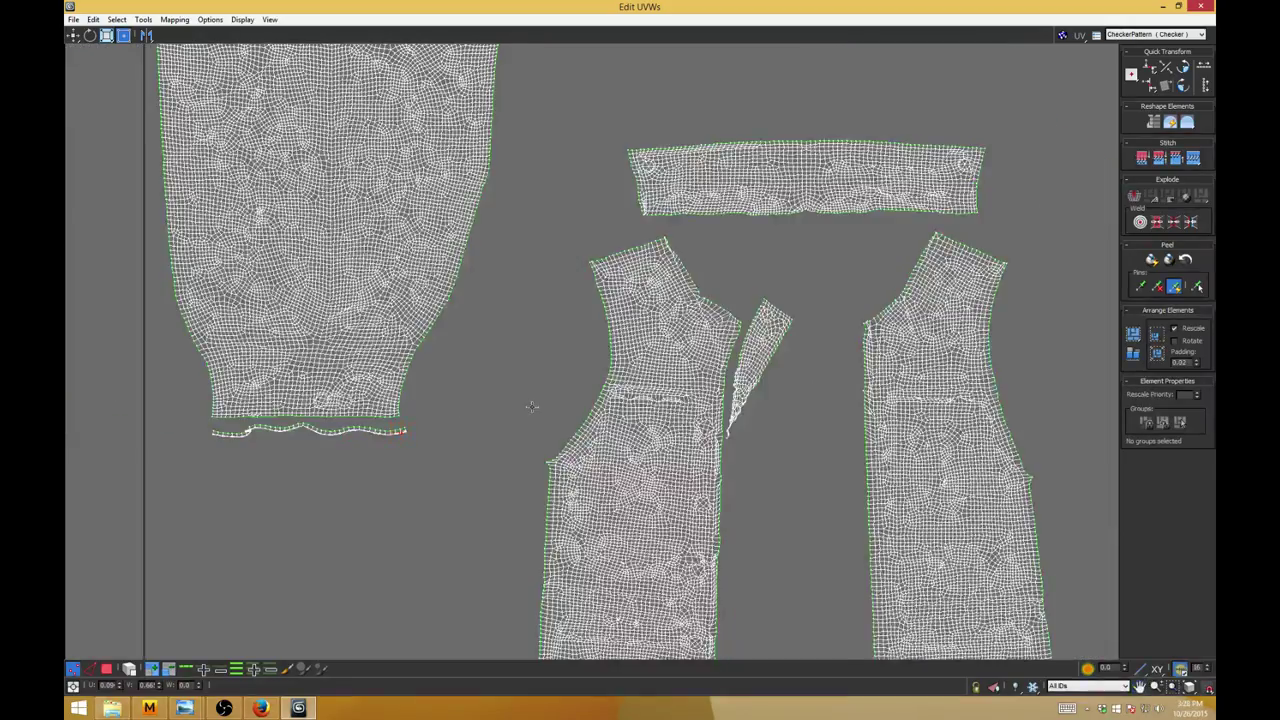
middle_drag(375, 414, 596, 401)
scroll(518, 411, up, 5)
middle_drag(690, 410, 757, 408)
scroll(717, 402, up, 2)
scroll(715, 400, down, 8)
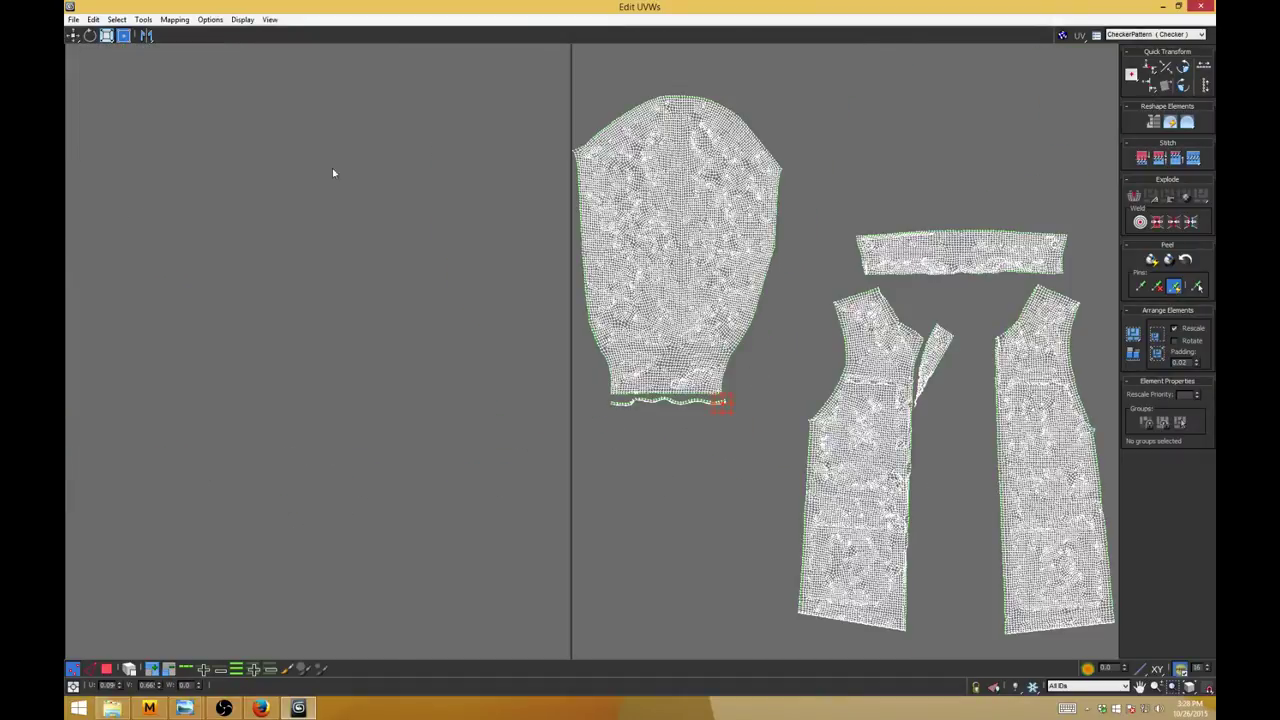
click(1179, 6)
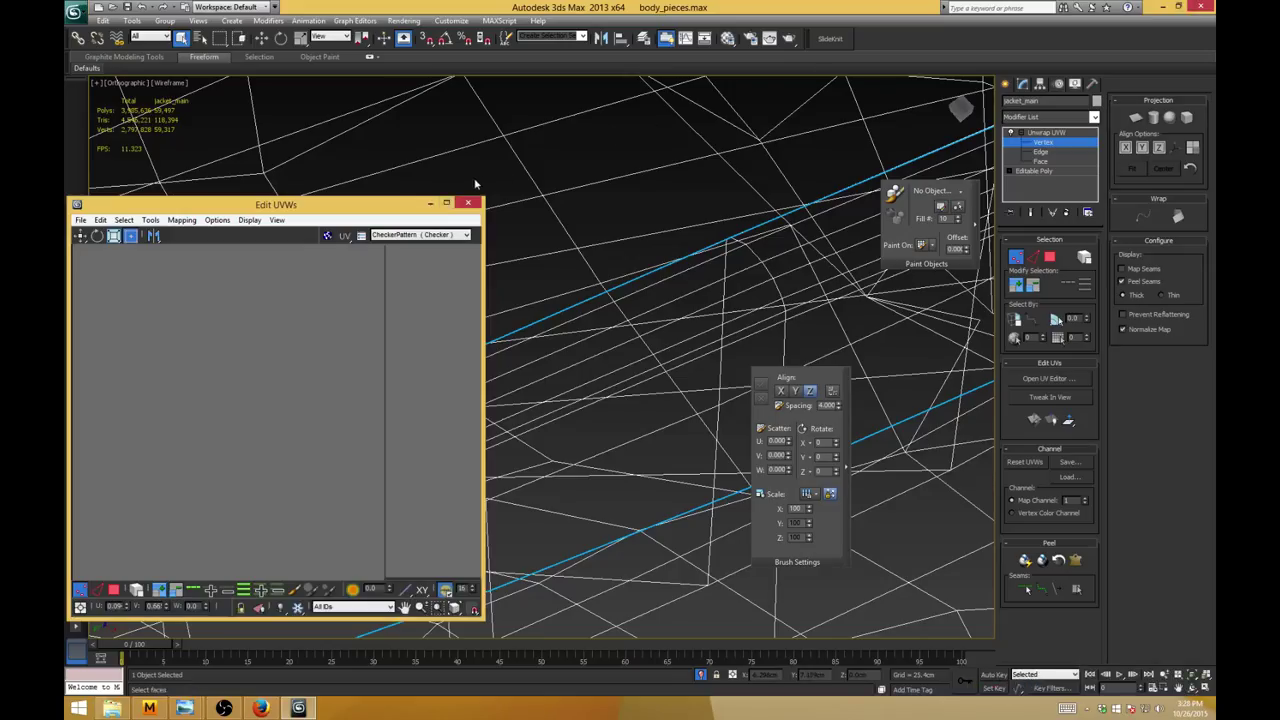
click(73, 12)
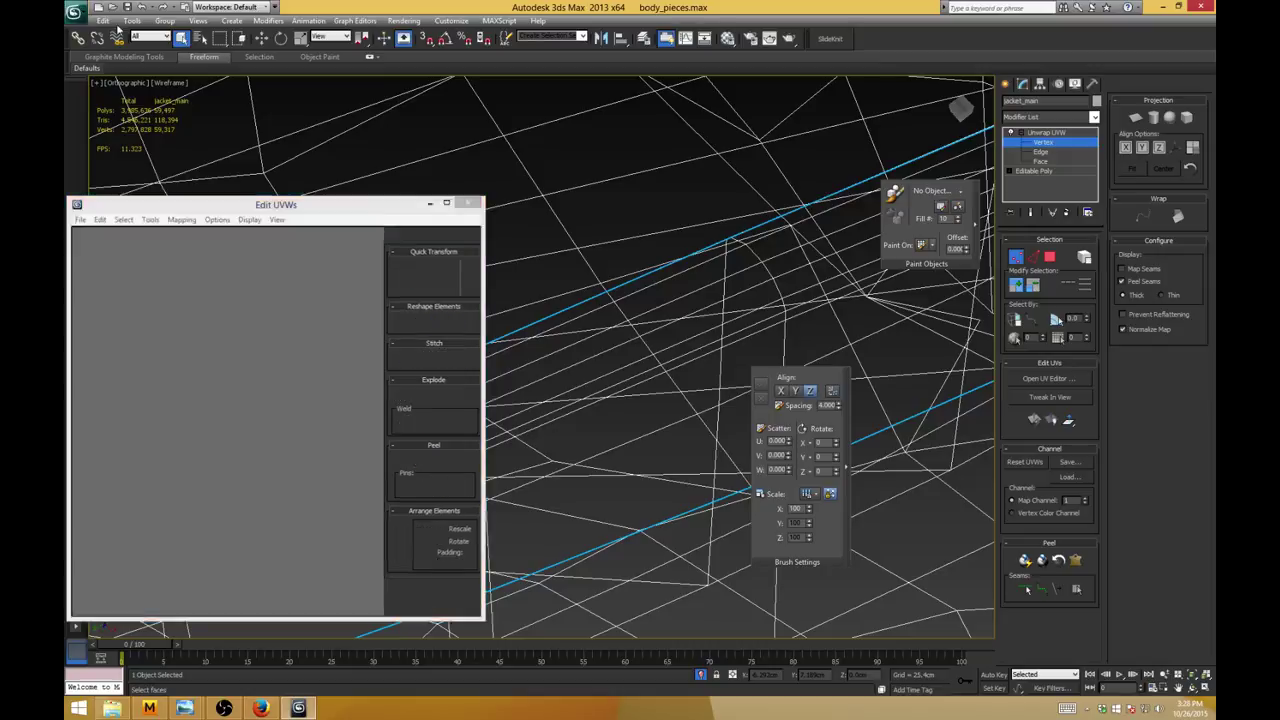
click(213, 78)
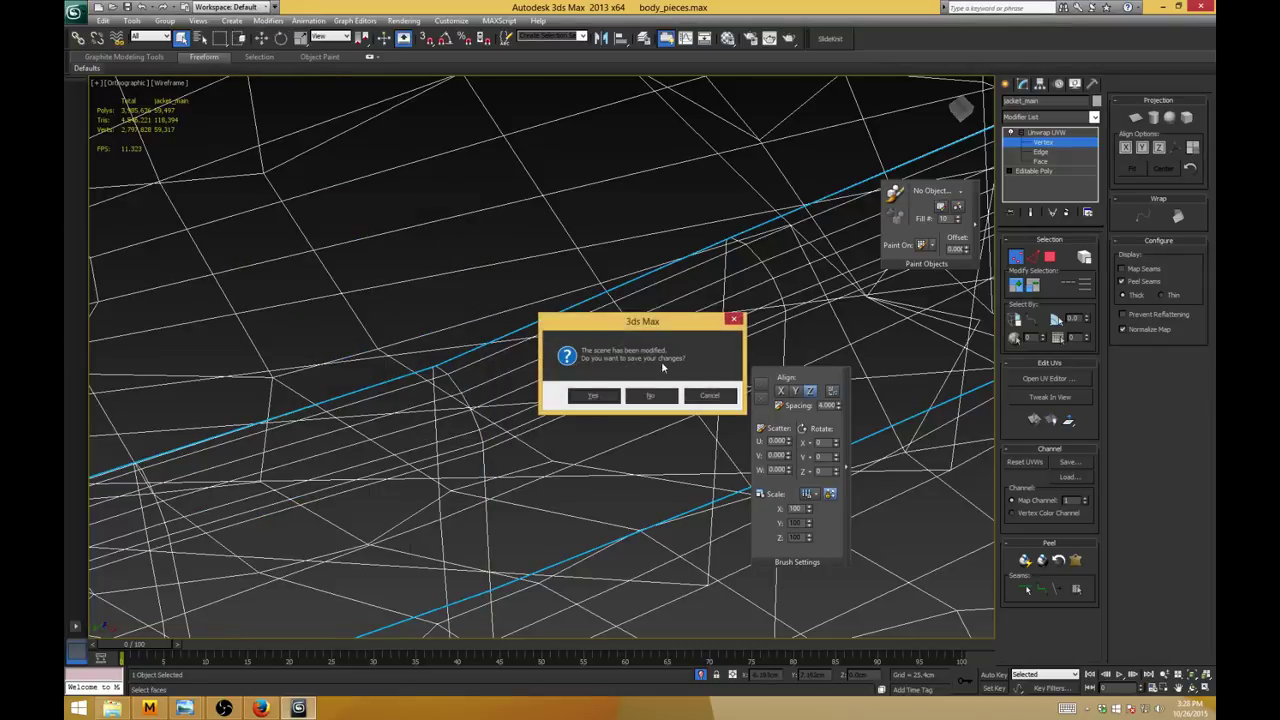
click(654, 388)
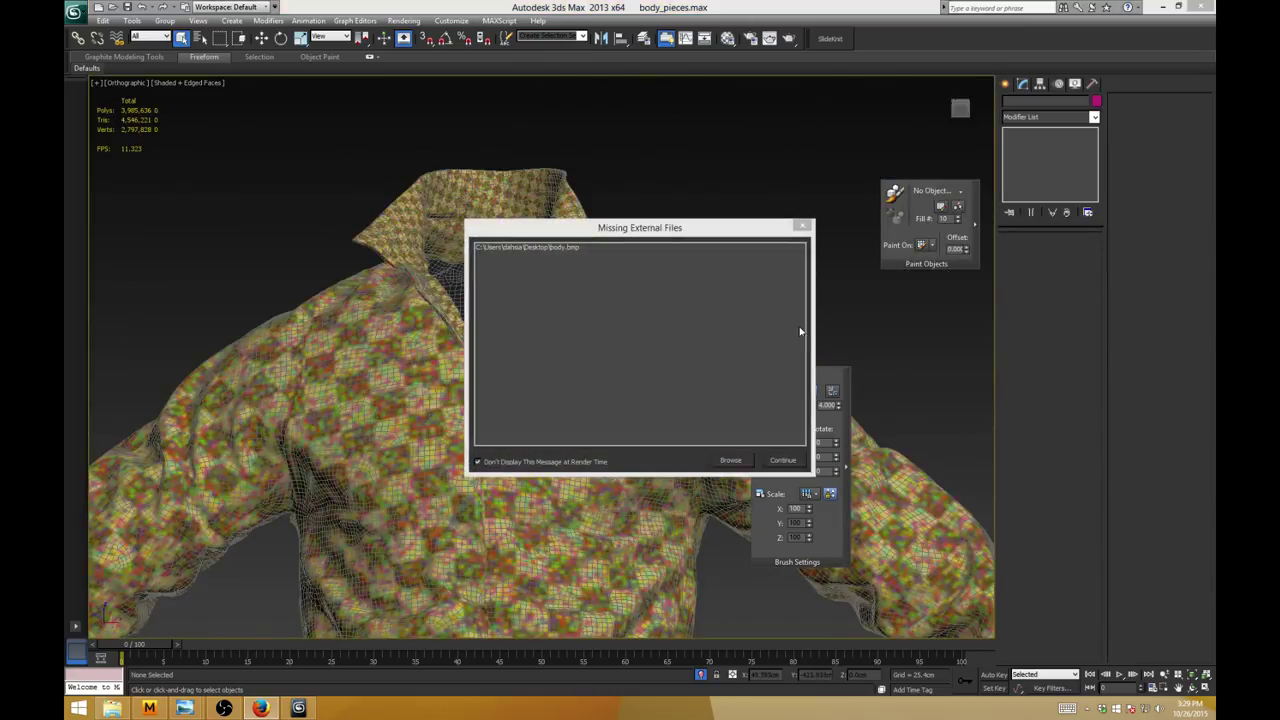
click(778, 462)
click(706, 398)
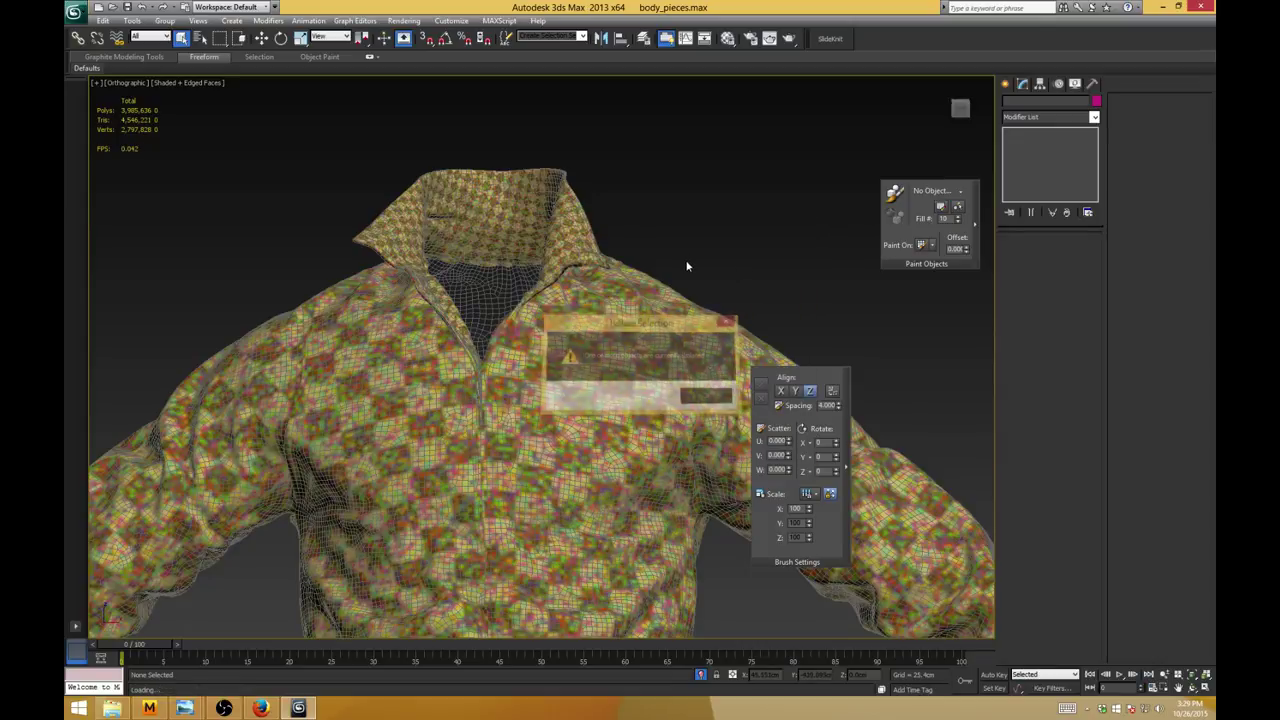
Step: Select the jacket, enter the Face level of its Unwrap UVW modifier, and open the UV editor maximized
click(627, 323)
scroll(645, 240, down, 8)
alt+middle_drag(644, 240, 634, 278)
scroll(633, 298, up, 6)
scroll(634, 278, down, 5)
click(1040, 162)
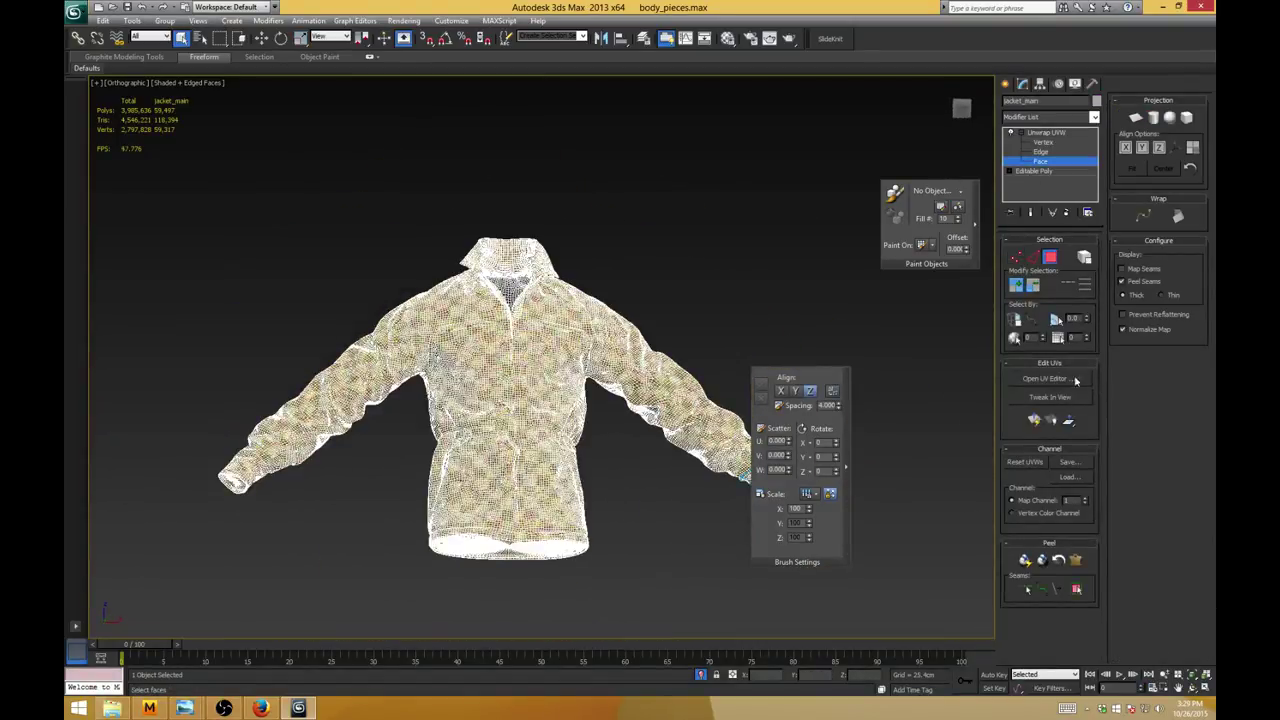
click(1026, 384)
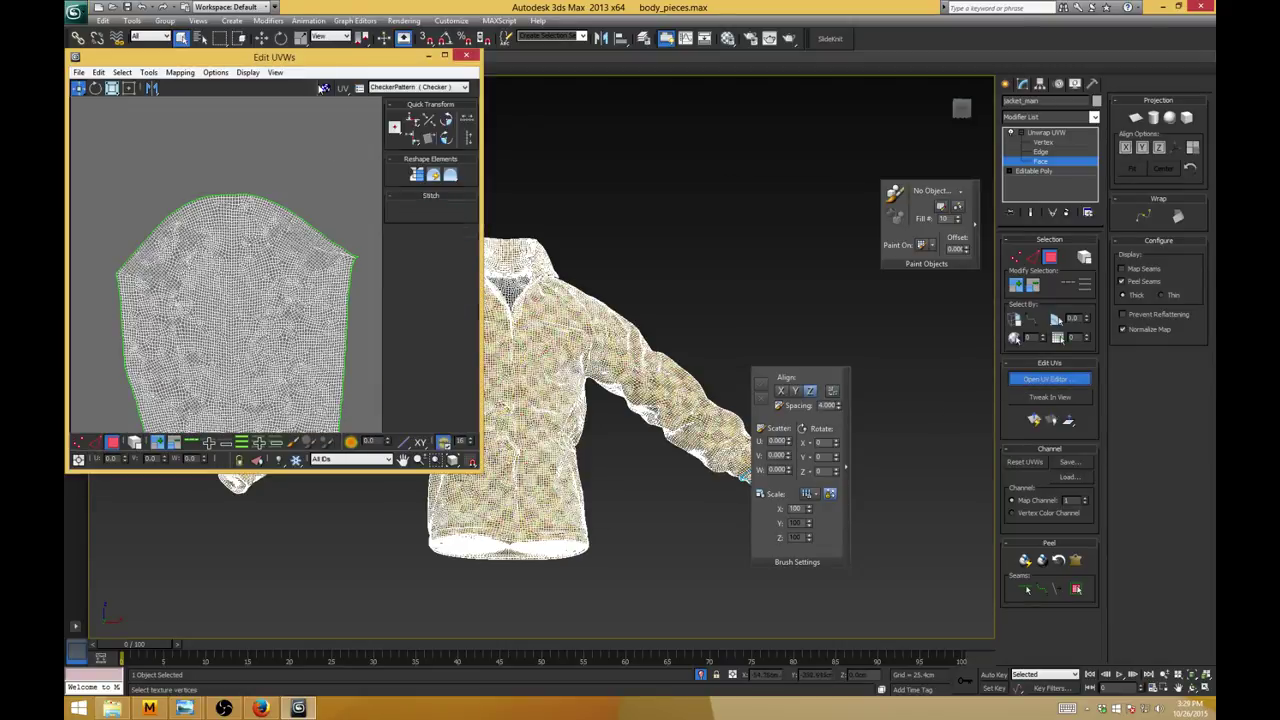
drag(300, 58, 352, 60)
double_click(352, 60)
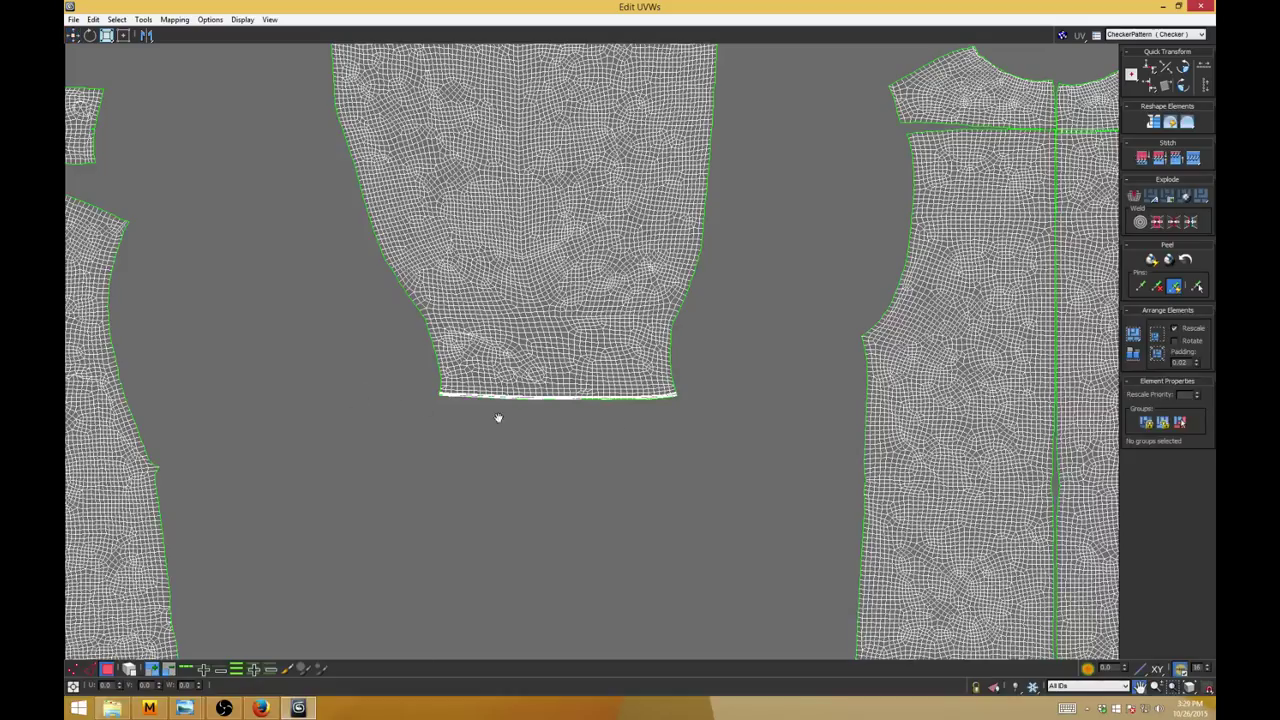
Step: At vertex level, select the vertices along the seam between the two halves of the split sleeve and weld them together
middle_drag(497, 419, 786, 451)
scroll(574, 406, down, 4)
middle_drag(207, 354, 476, 330)
key(1)
scroll(470, 170, up, 2)
scroll(467, 152, up, 2)
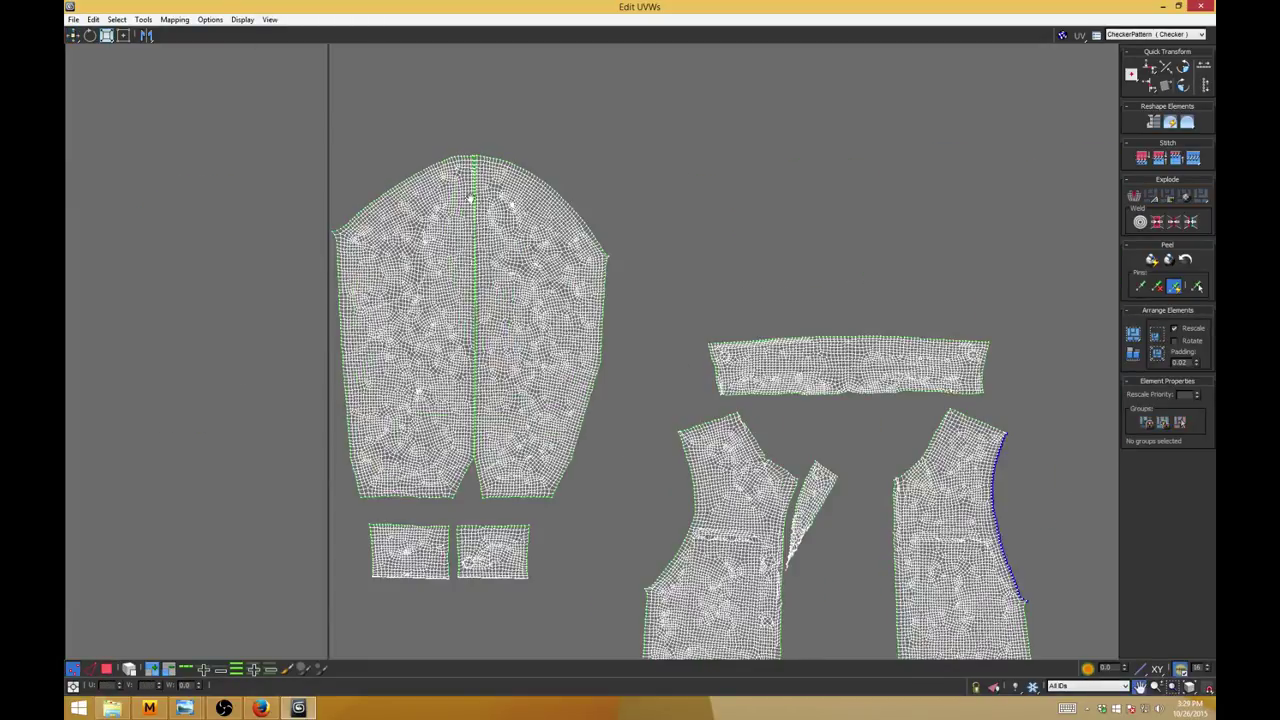
middle_drag(467, 152, 453, 188)
click(495, 167)
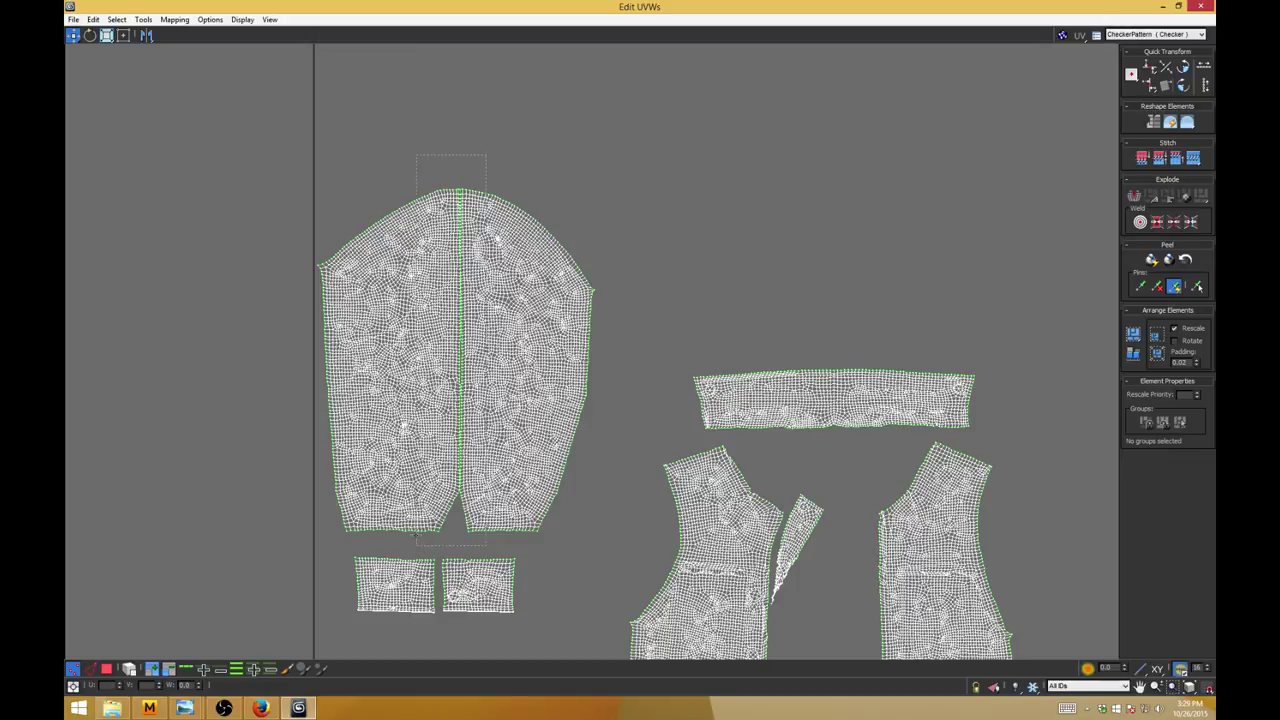
drag(415, 535, 412, 532)
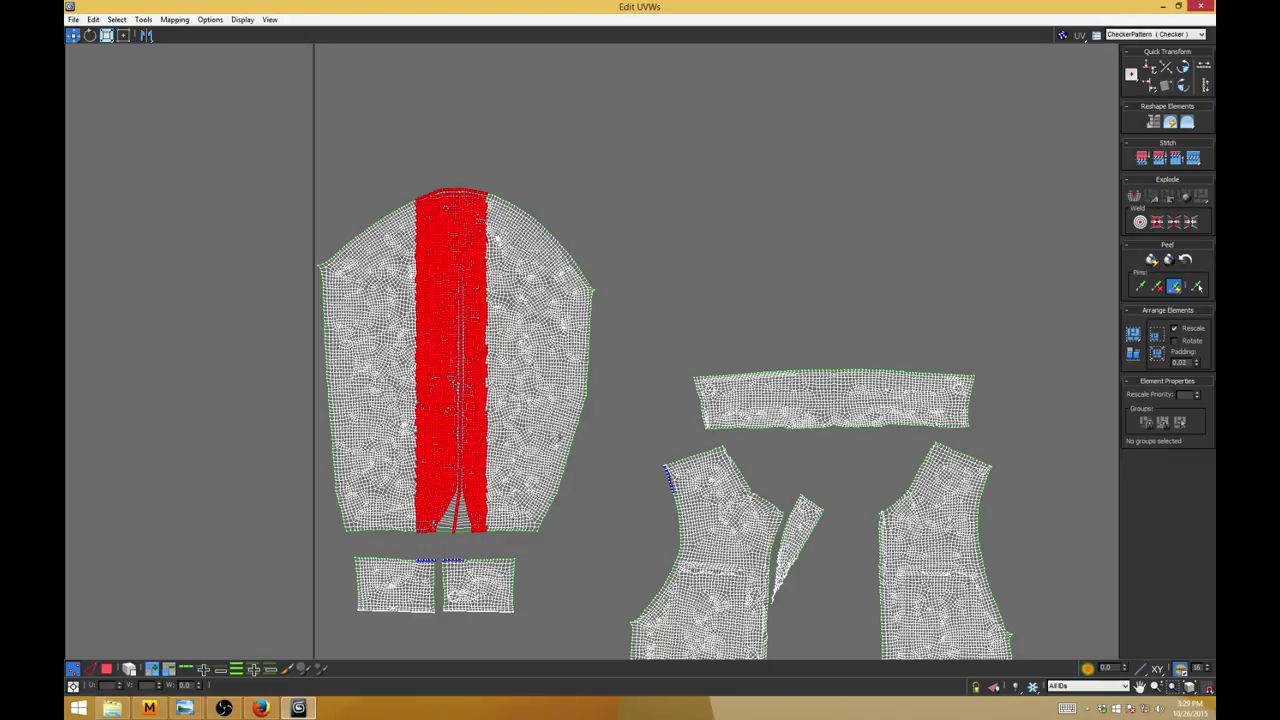
Step: Select the facing edge vertices of the two cuff pieces below the split sleeve and weld them into one cuff
middle_drag(470, 500, 512, 302)
scroll(500, 357, up, 4)
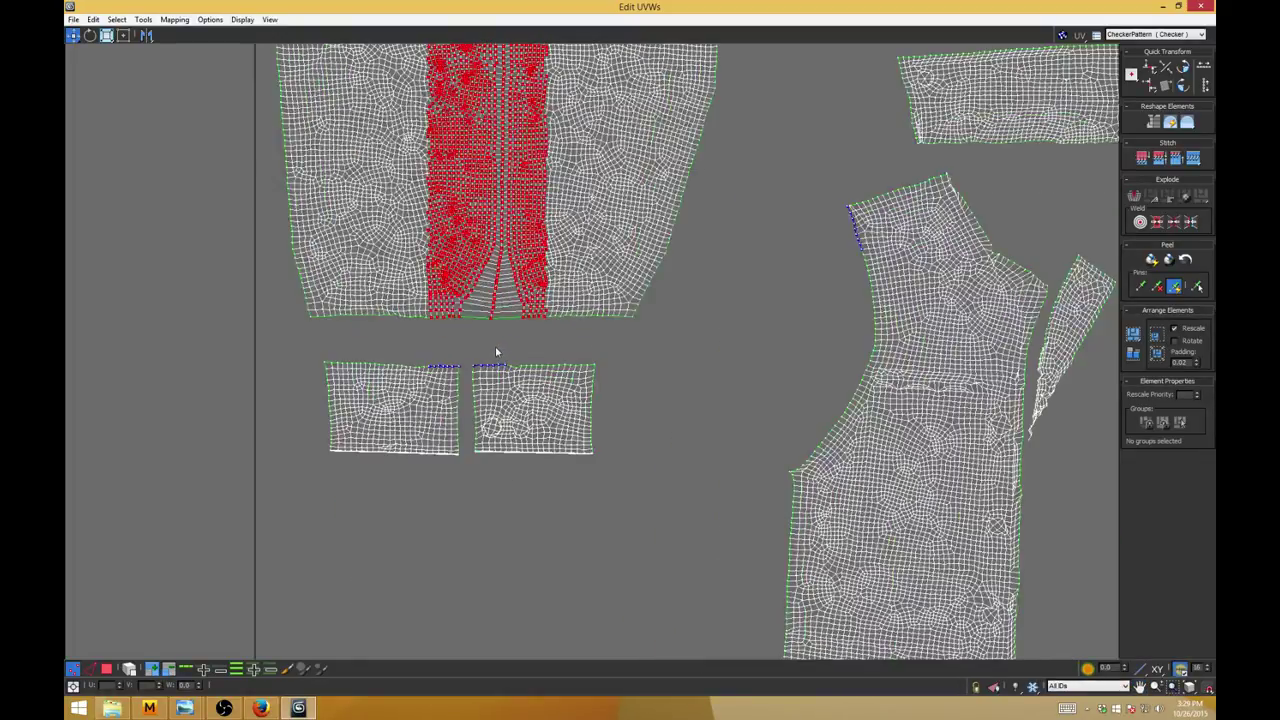
drag(495, 348, 435, 480)
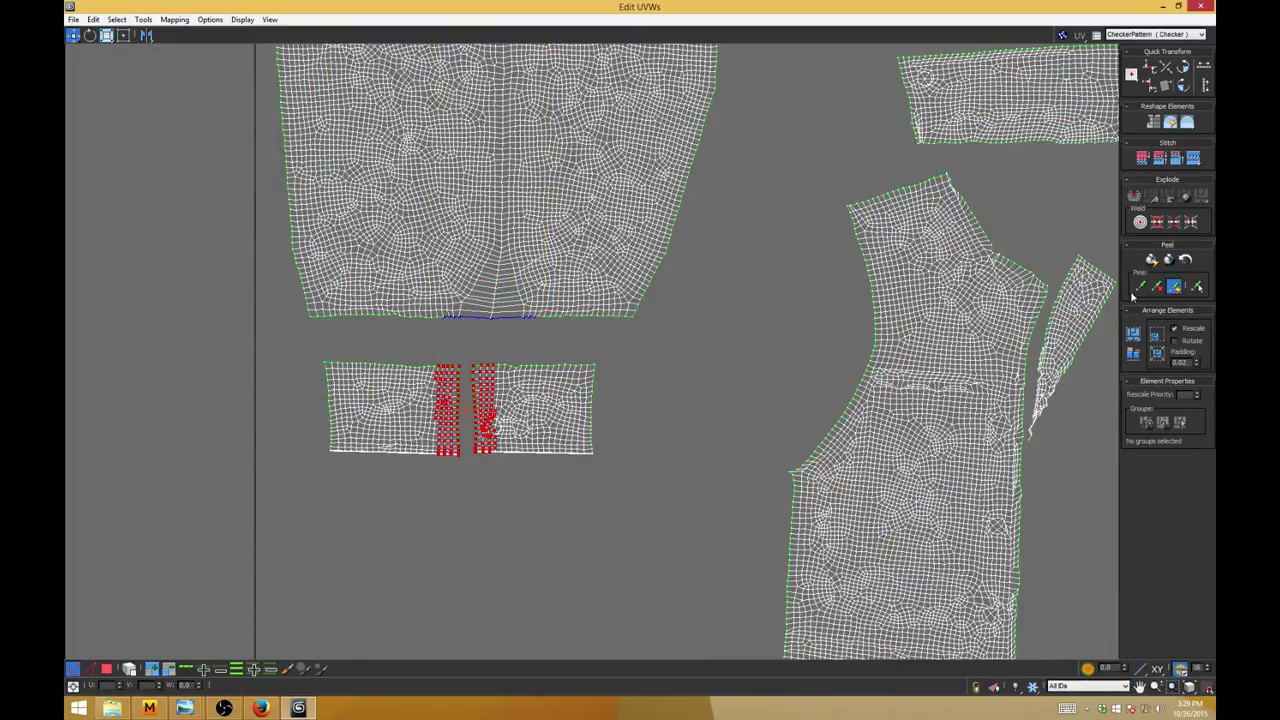
click(1171, 222)
Step: Weld the joined cuff's upper edge to the sleeve's lower edge, one half of the seam at a time
middle_drag(577, 384, 642, 345)
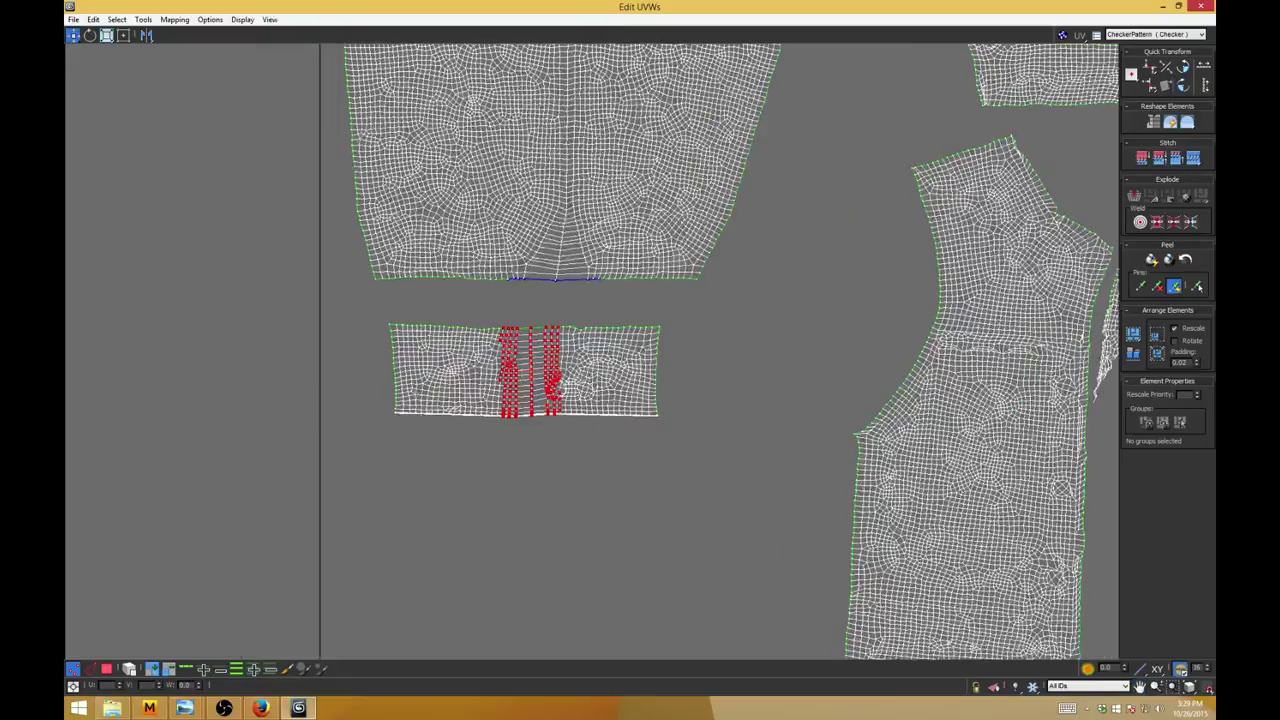
scroll(584, 377, up, 4)
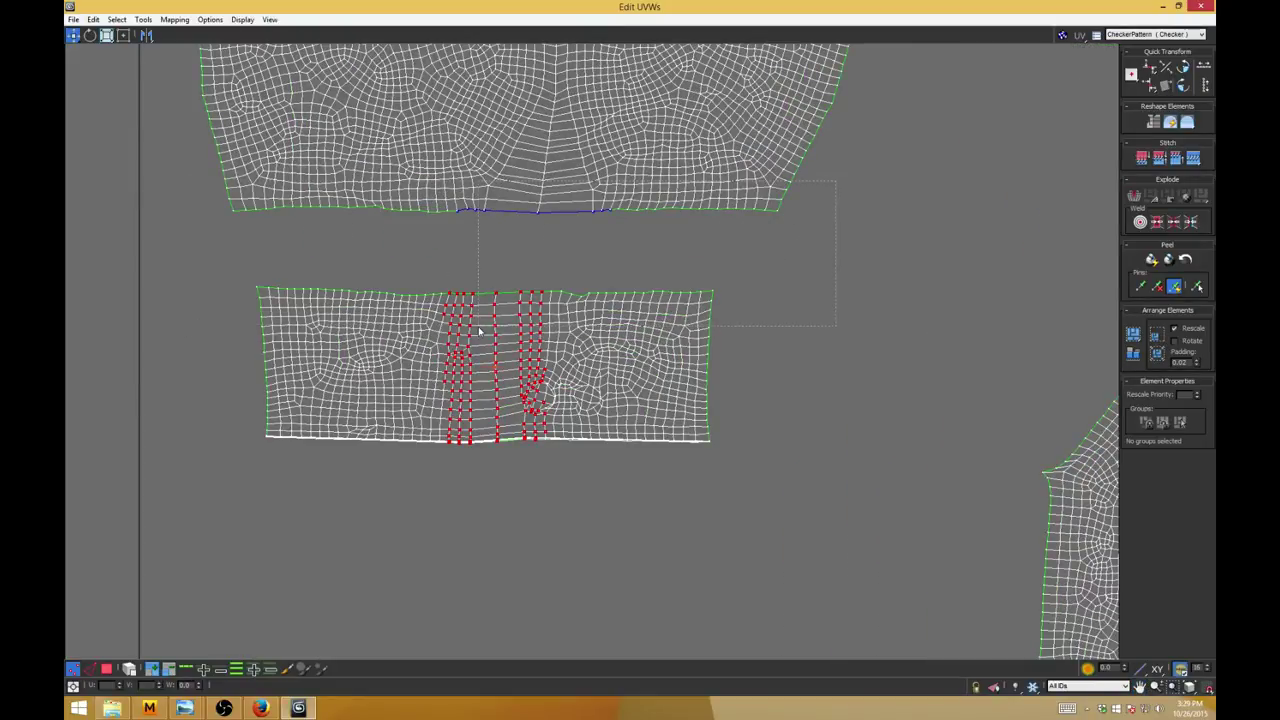
drag(476, 343, 460, 340)
click(1171, 222)
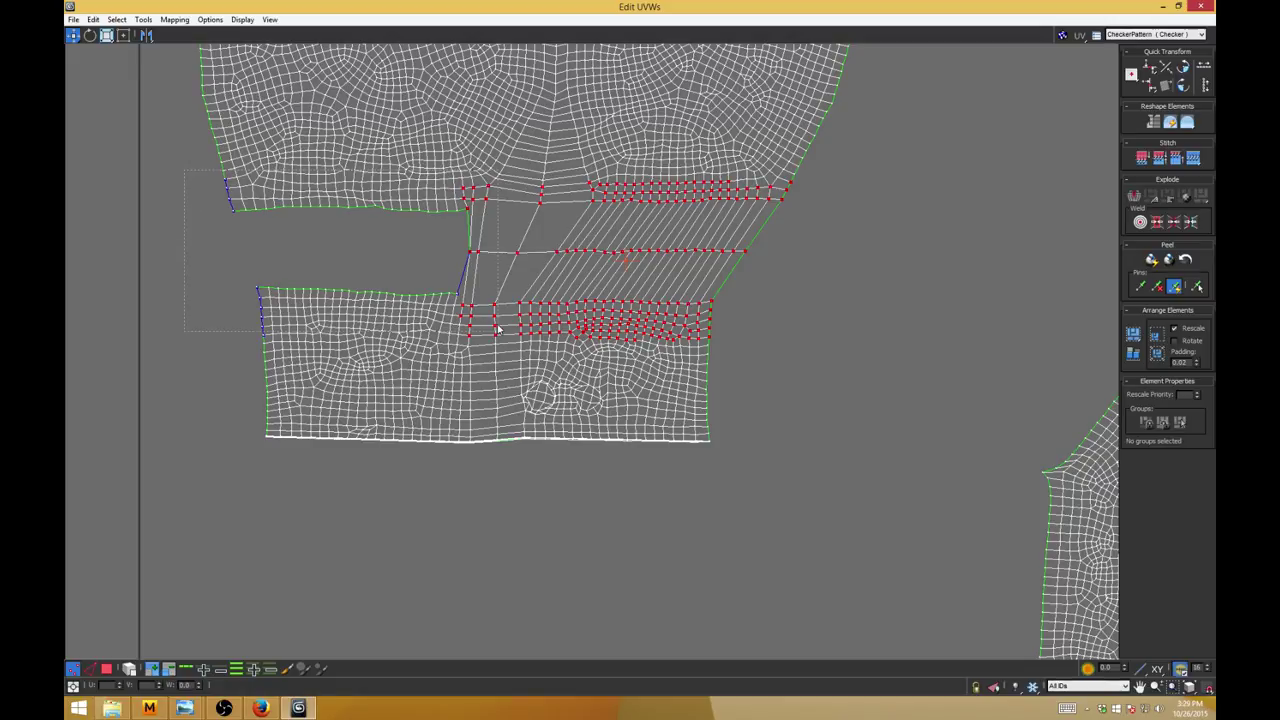
drag(498, 329, 498, 331)
click(1174, 221)
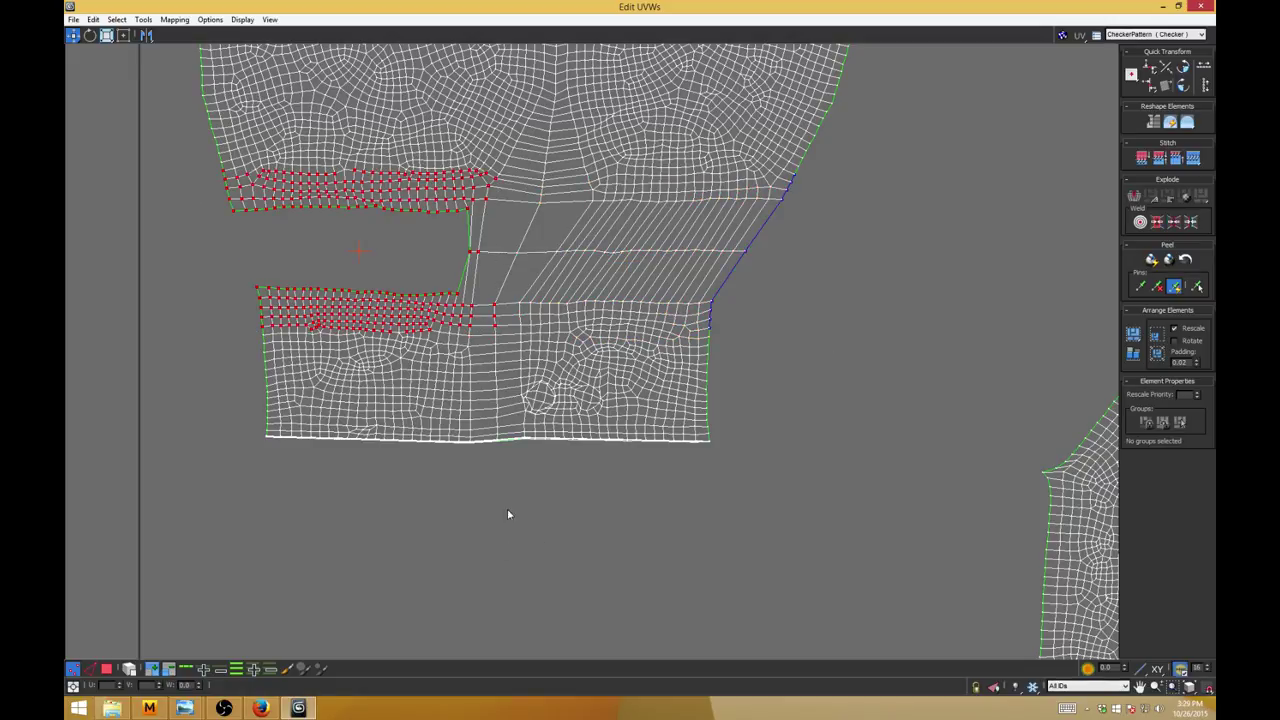
Step: Select all vertices of the joined sleeve and cuff and relax them with Relax By Face Angles
middle_drag(504, 486, 501, 554)
scroll(501, 555, down, 10)
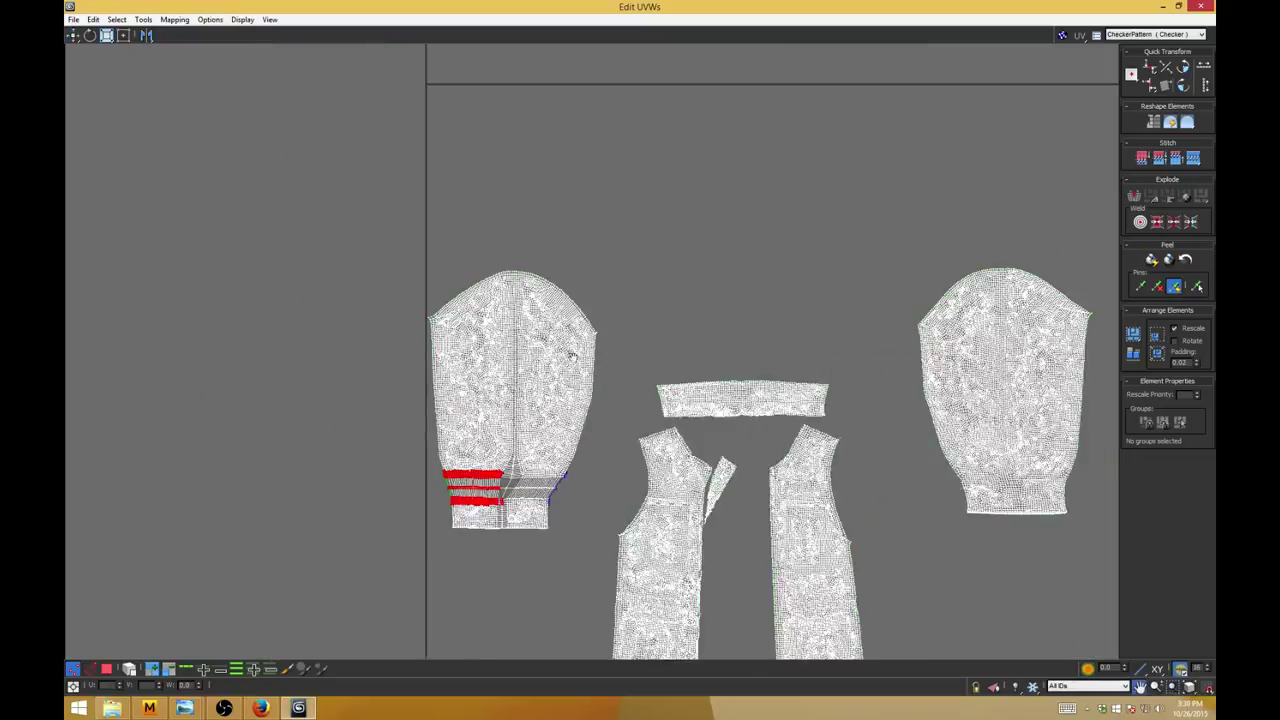
middle_drag(572, 355, 570, 367)
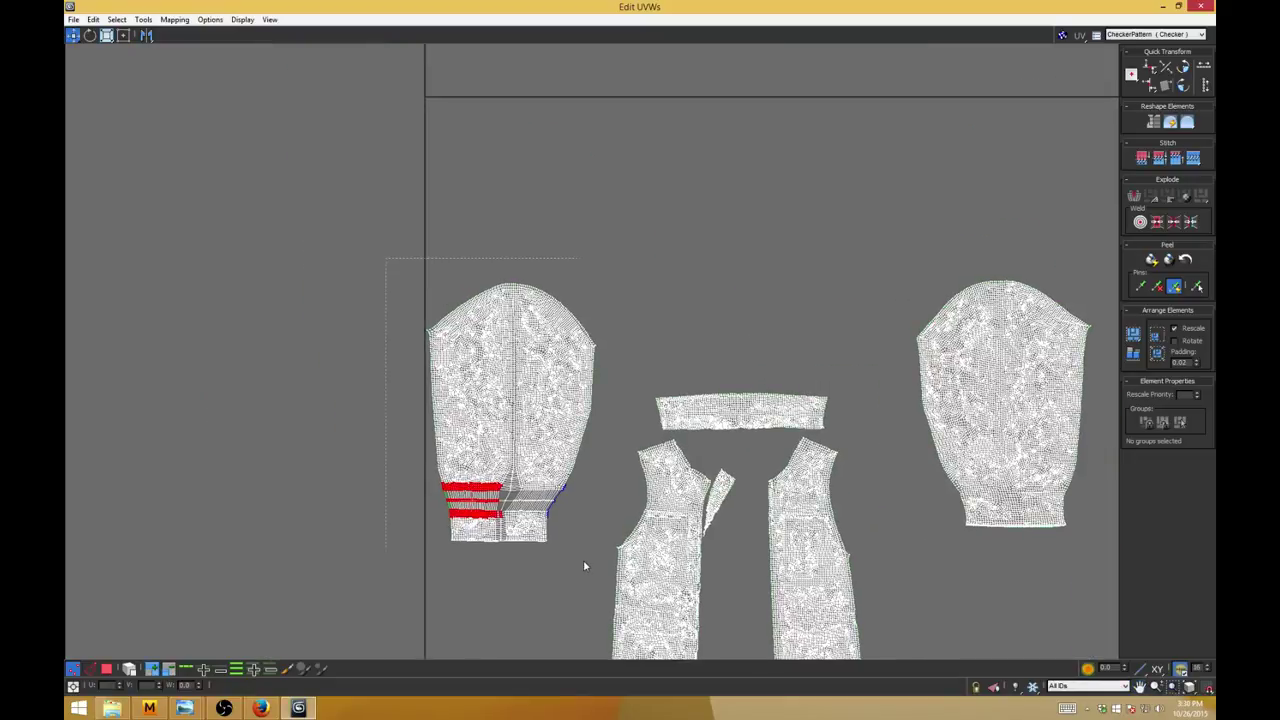
drag(414, 605, 386, 569)
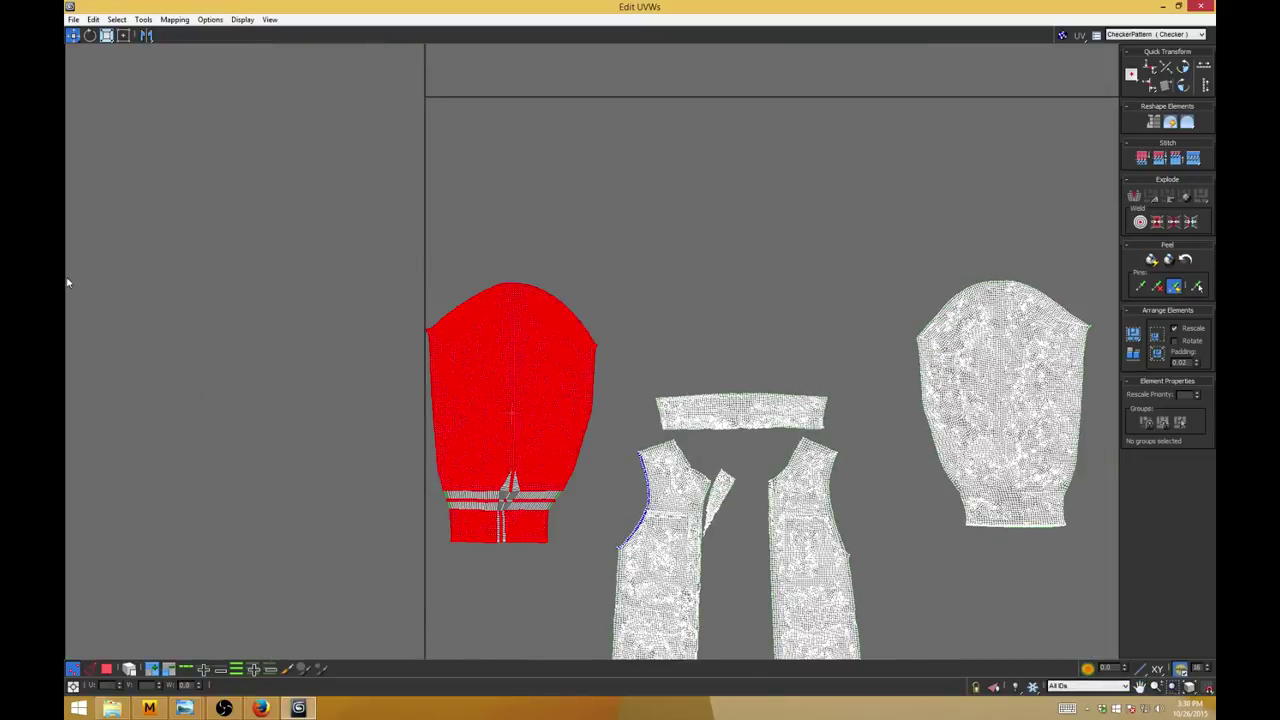
click(143, 19)
click(97, 220)
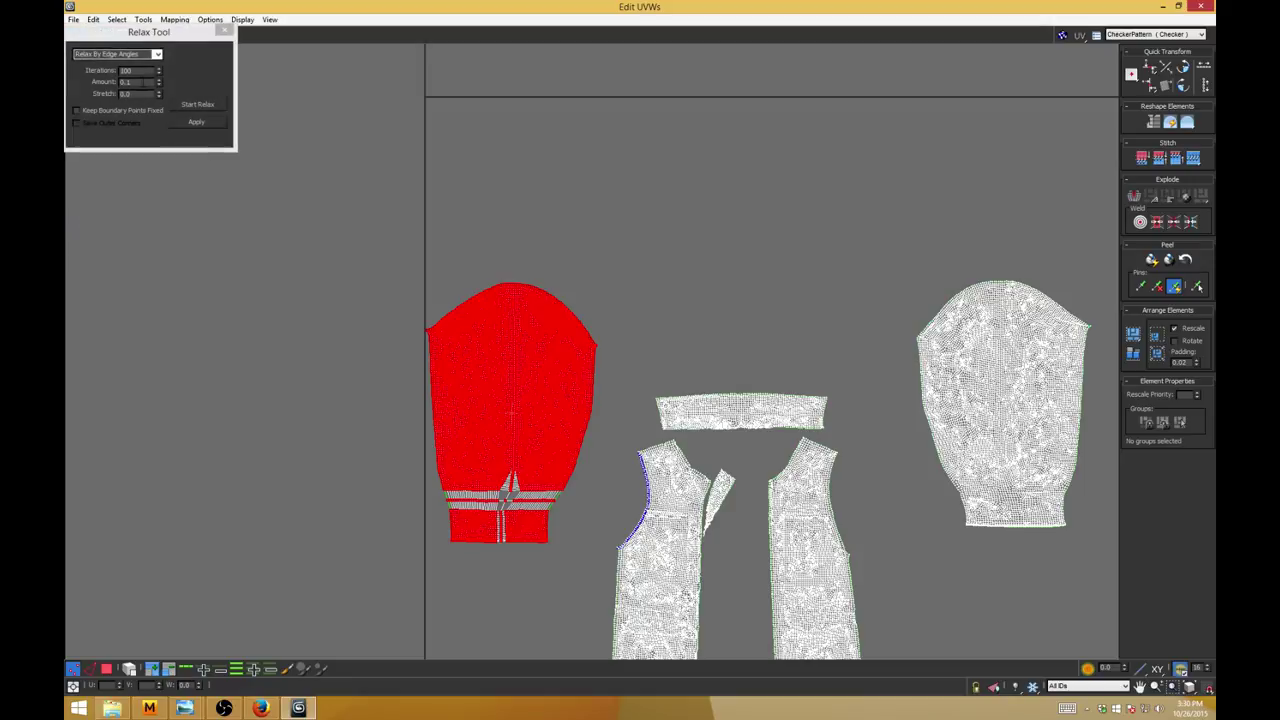
click(157, 55)
click(150, 65)
click(198, 106)
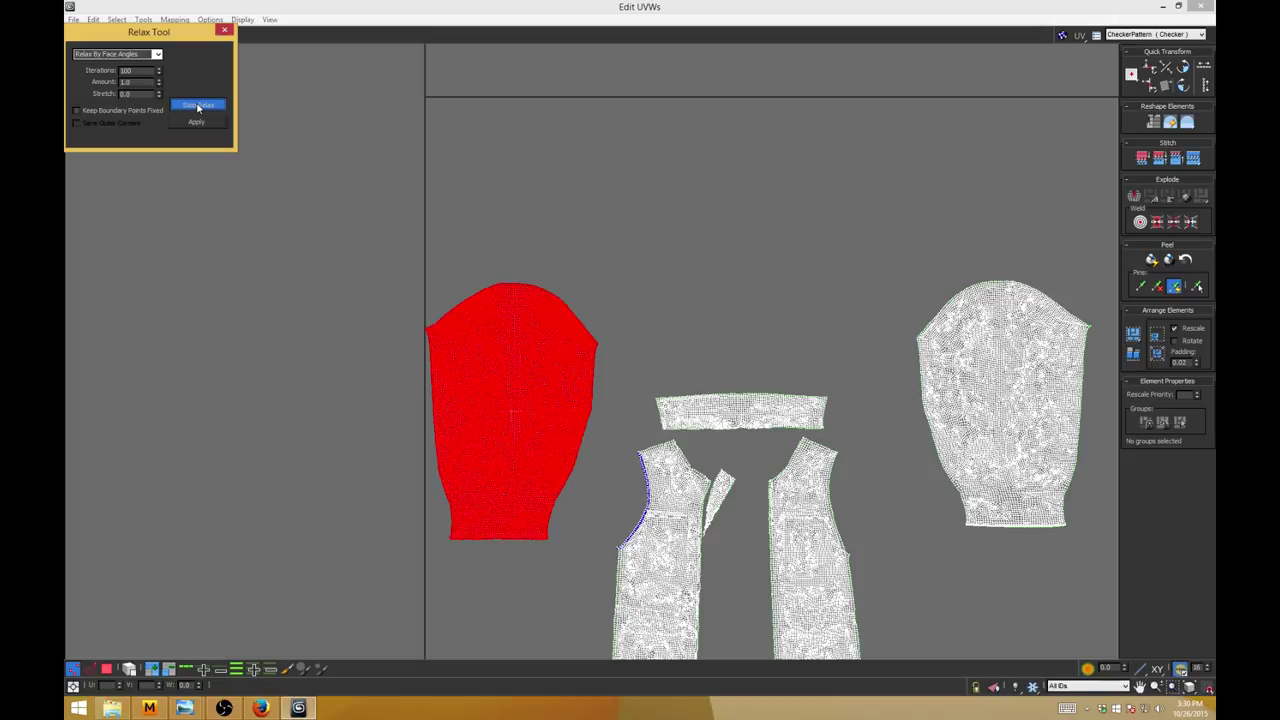
click(197, 107)
Step: Try to weld the loose triangular fragment to the neighbouring edge of the front panel
middle_drag(699, 366, 574, 143)
scroll(641, 313, up, 2)
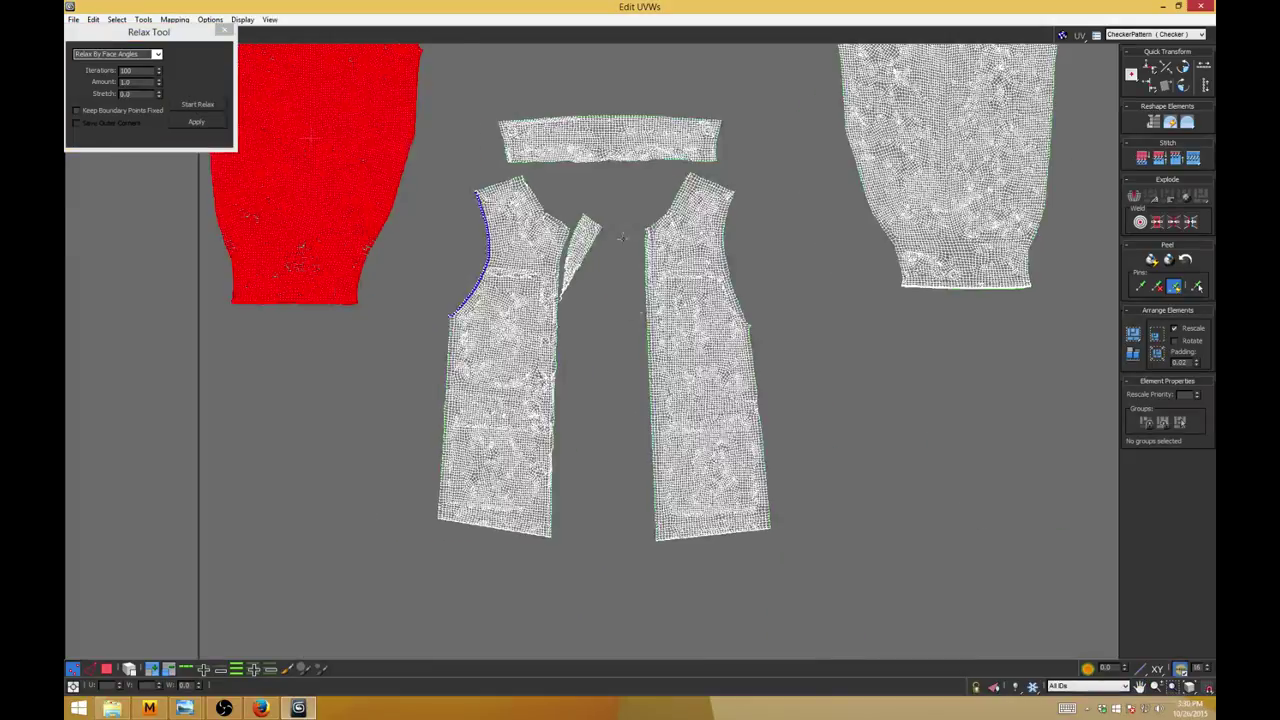
scroll(641, 313, up, 3)
middle_drag(622, 258, 708, 382)
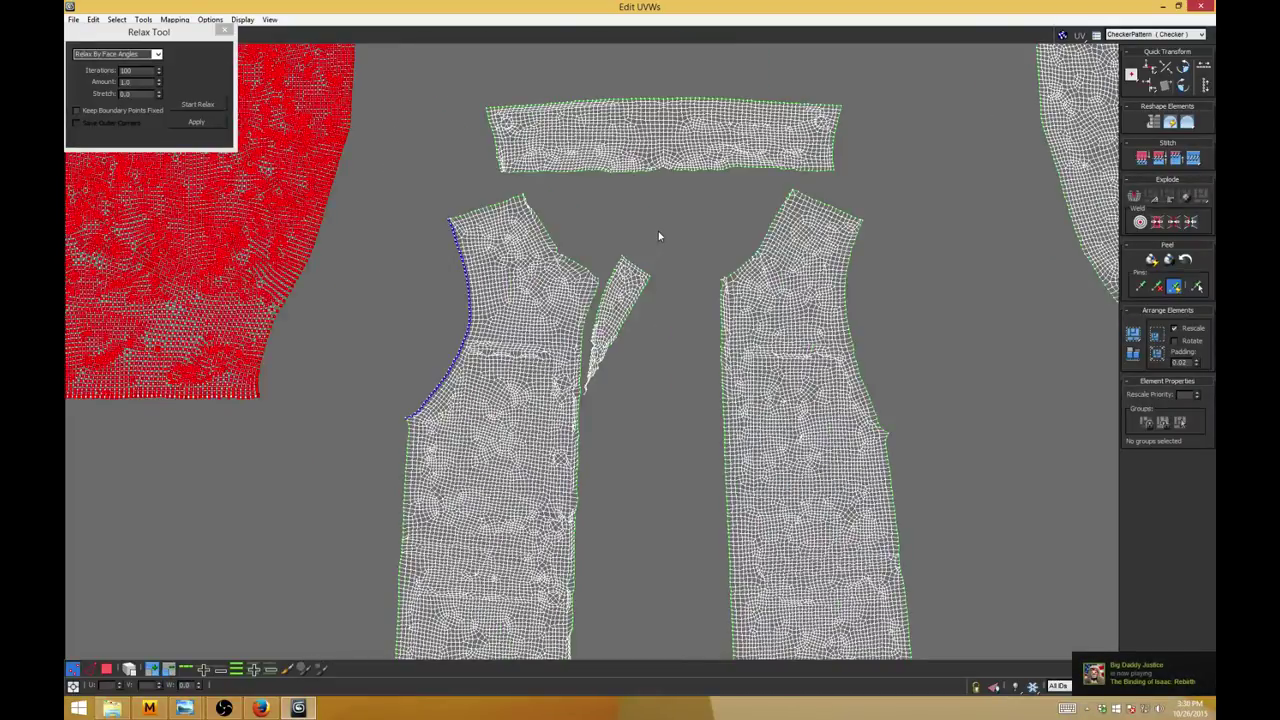
drag(658, 236, 567, 404)
scroll(565, 404, up, 2)
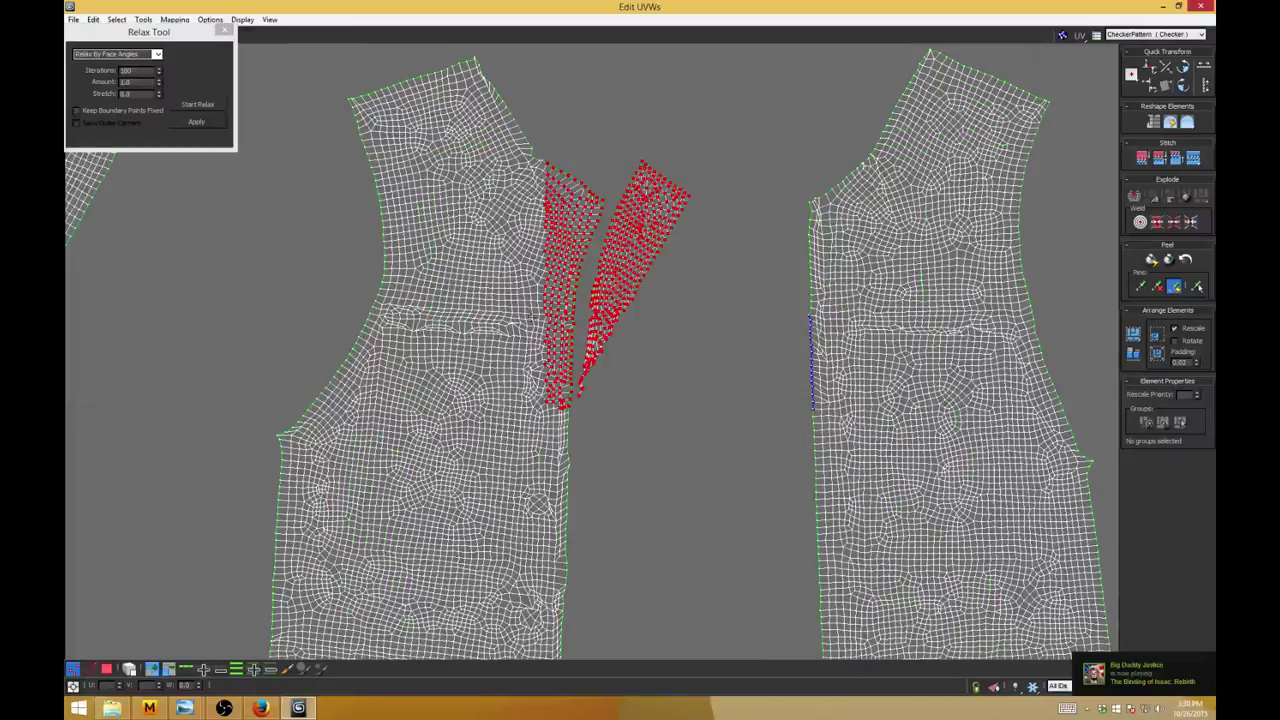
click(1173, 226)
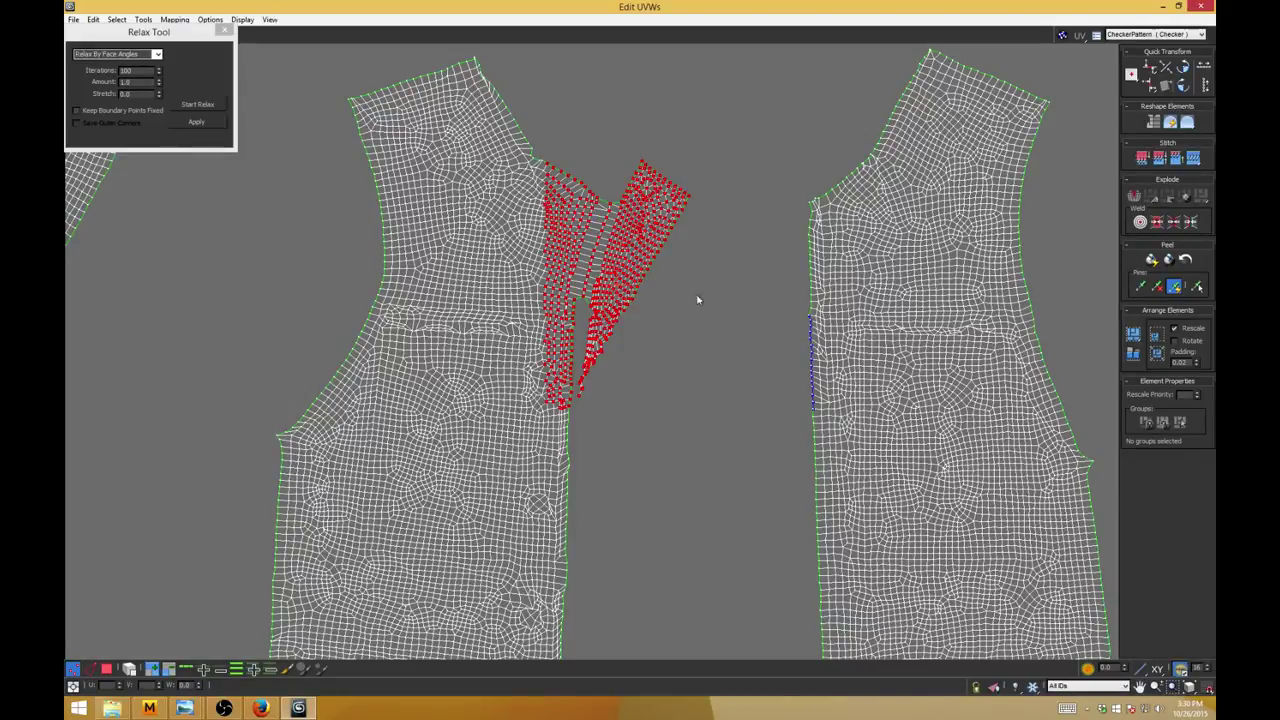
click(665, 342)
scroll(661, 346, up, 2)
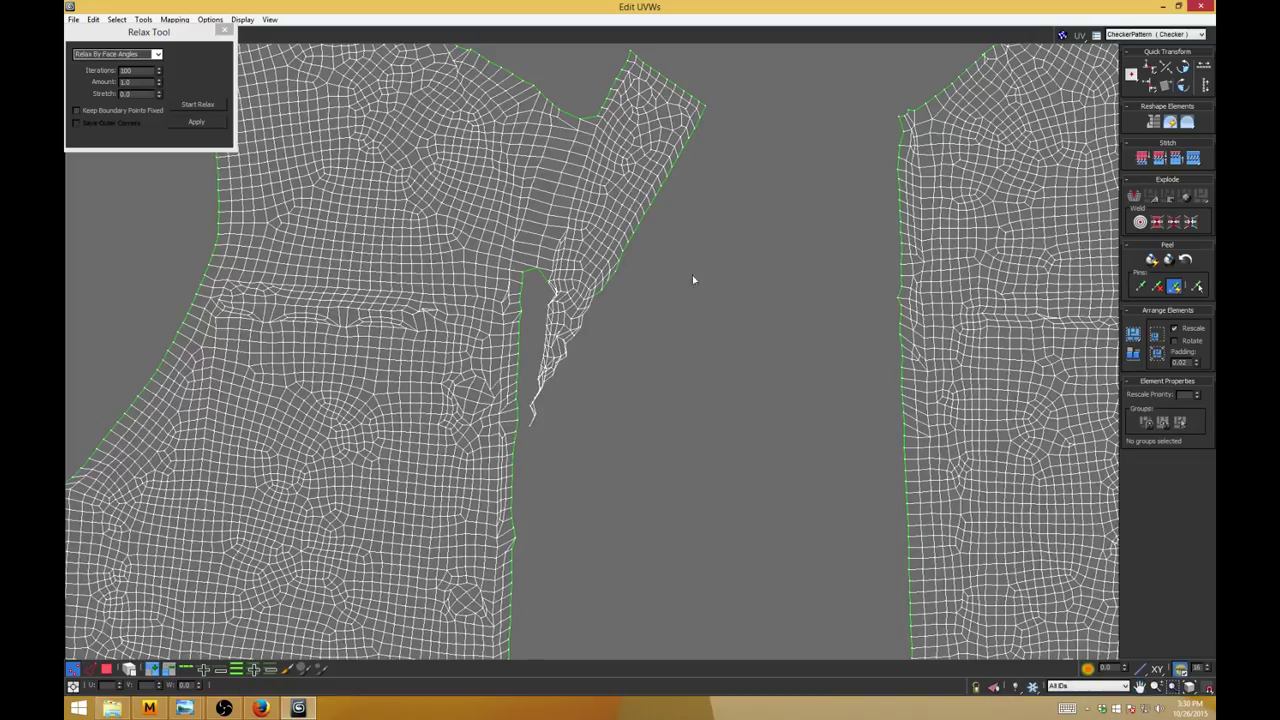
Step: Try to relax the fragment and the adjoining upper part of the front panel by face angles
scroll(697, 280, down, 5)
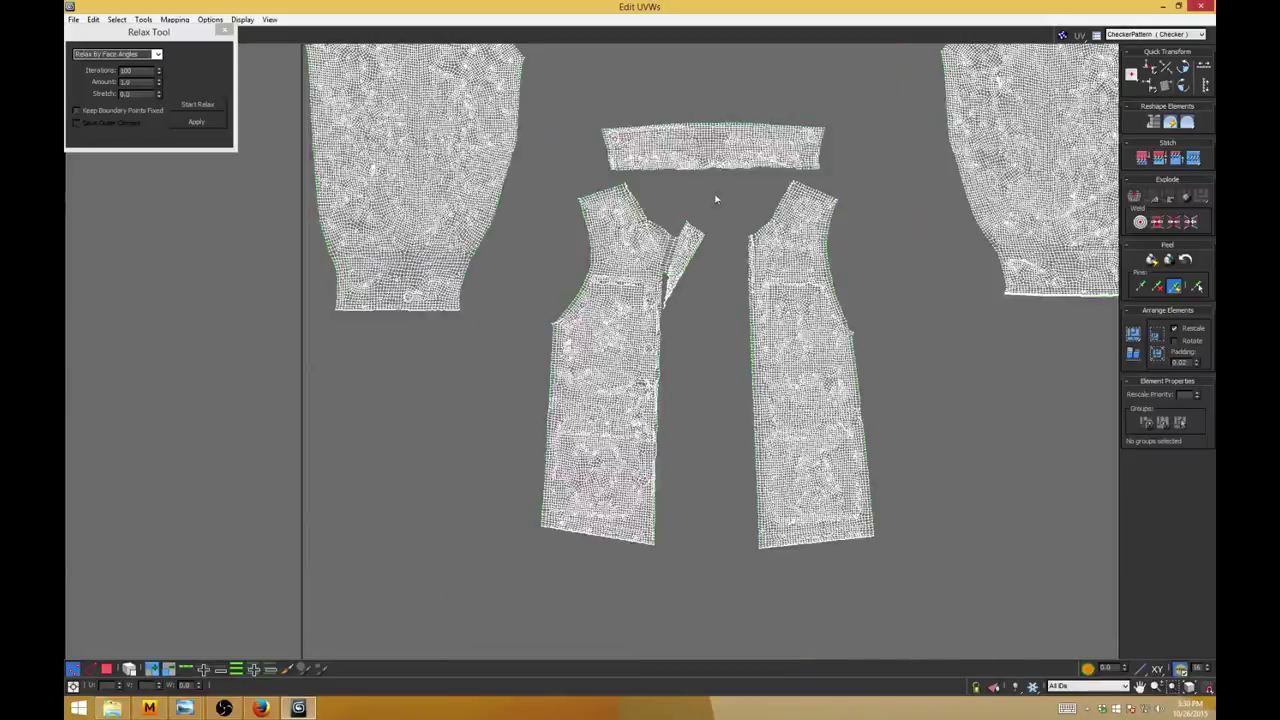
drag(715, 199, 644, 327)
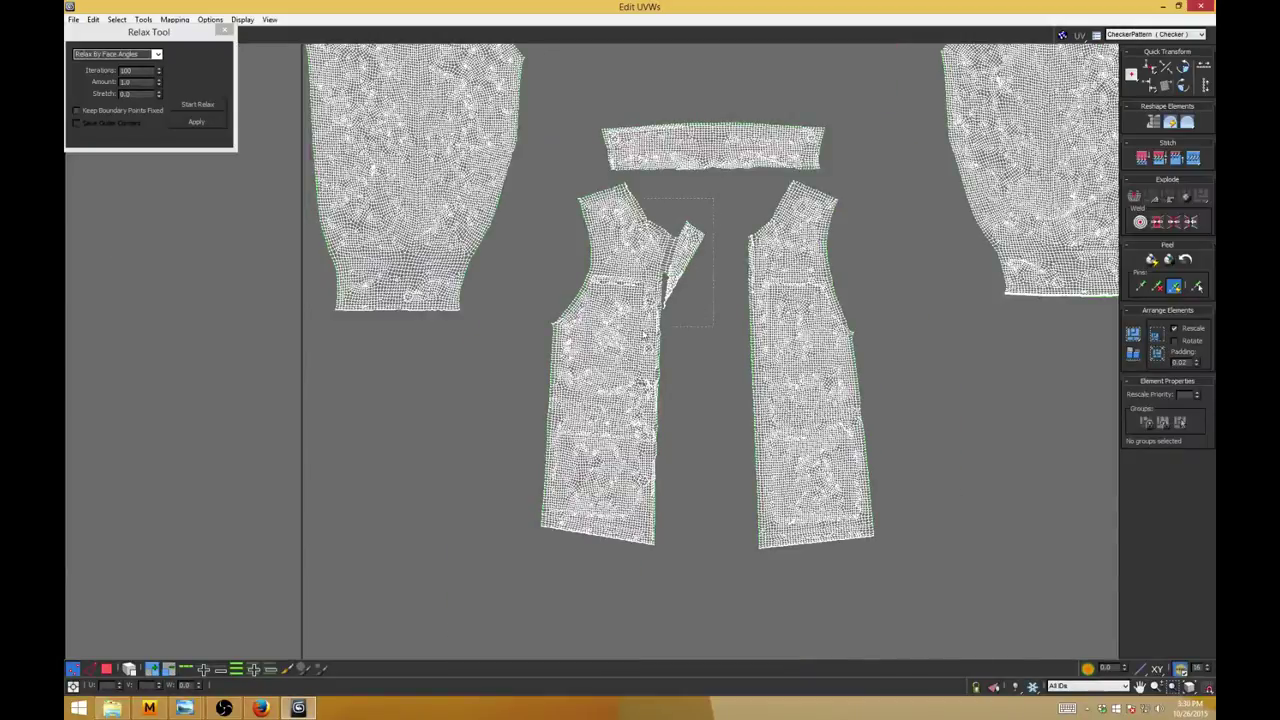
scroll(669, 307, up, 5)
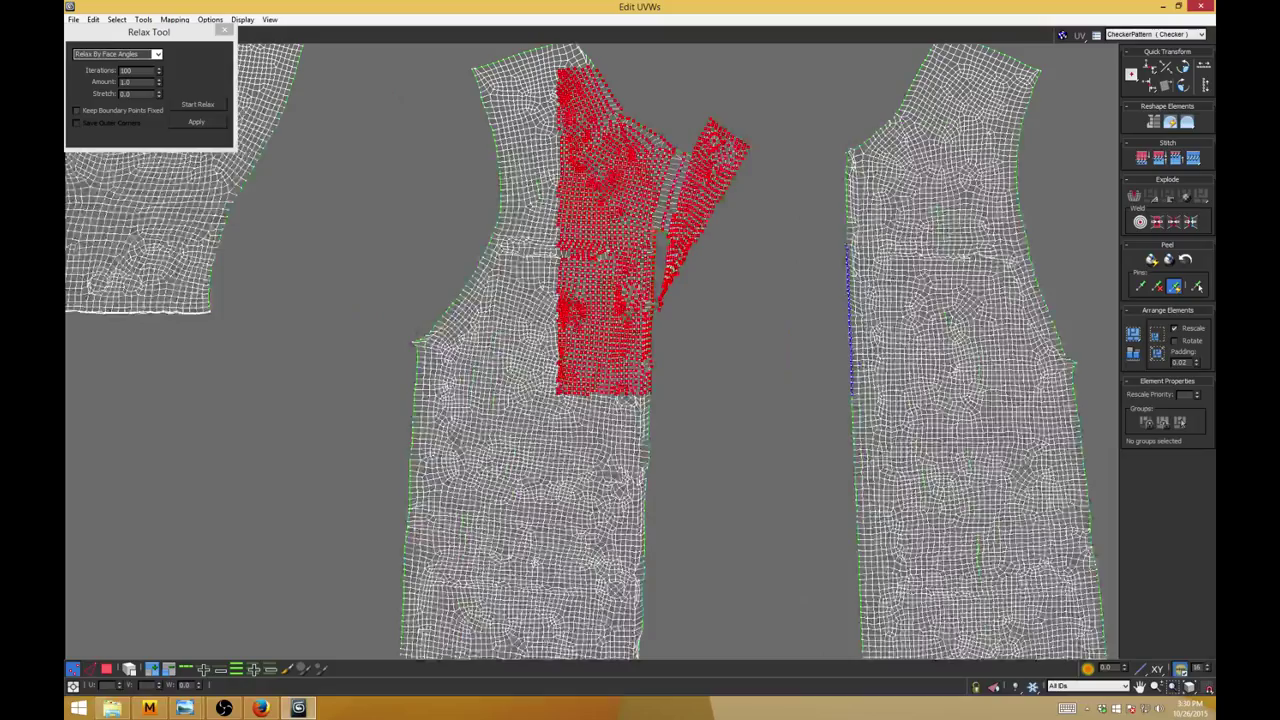
middle_drag(717, 265, 709, 315)
click(146, 23)
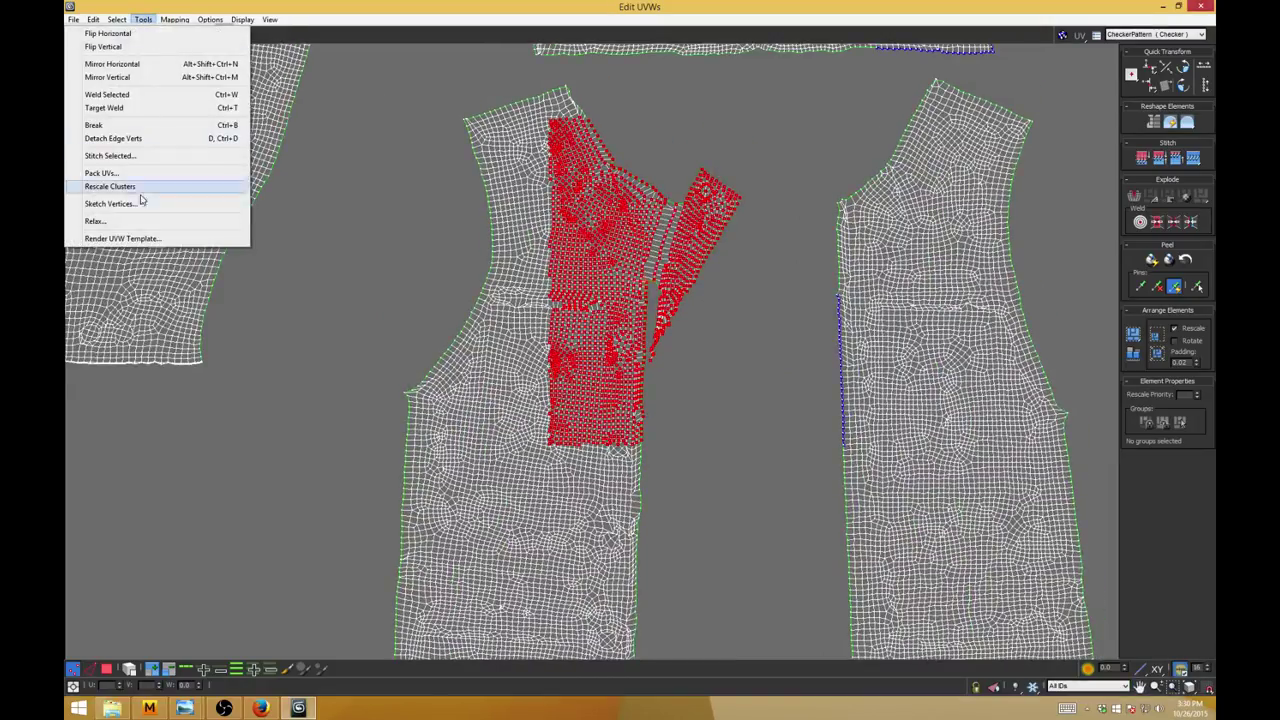
click(96, 221)
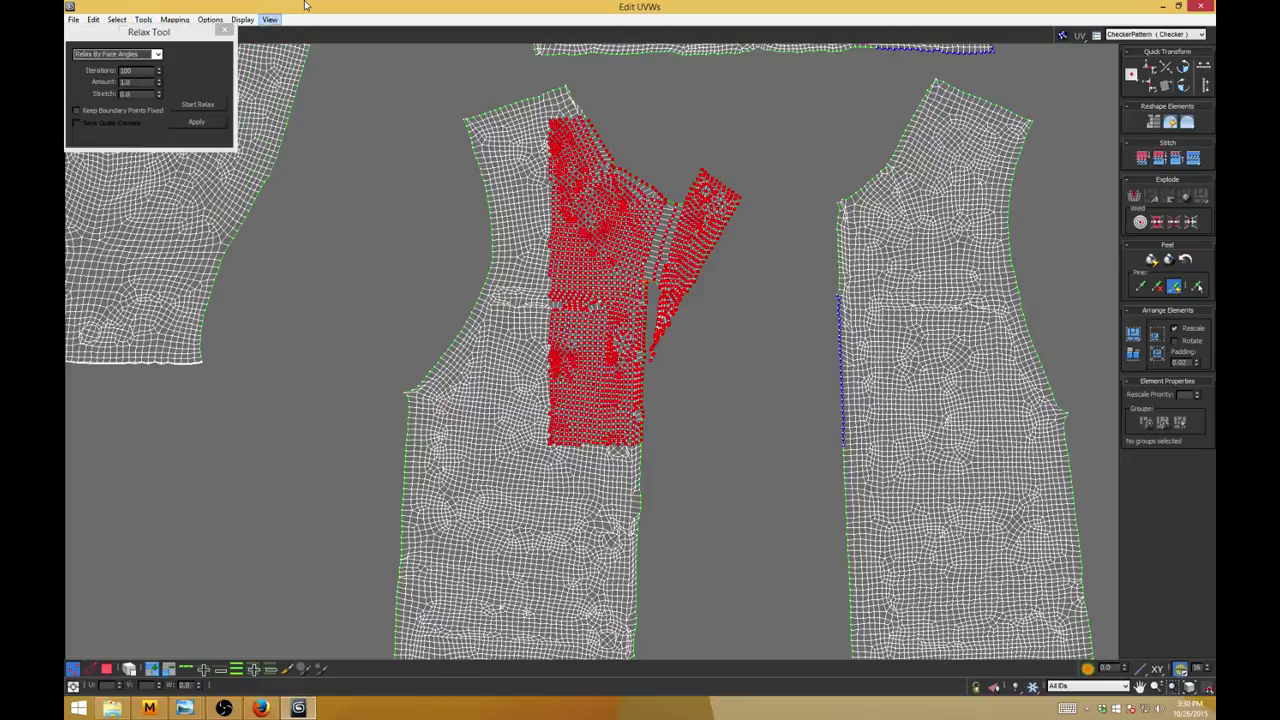
click(202, 110)
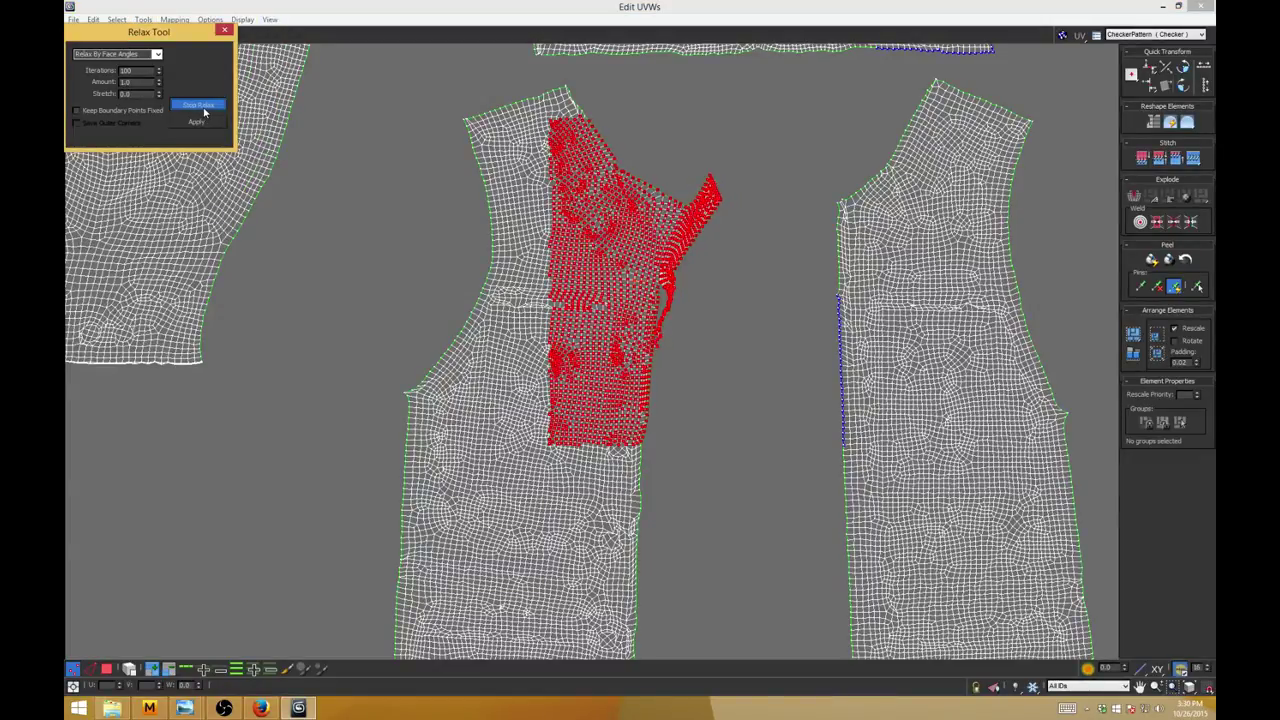
middle_drag(733, 195, 733, 195)
scroll(732, 195, up, 4)
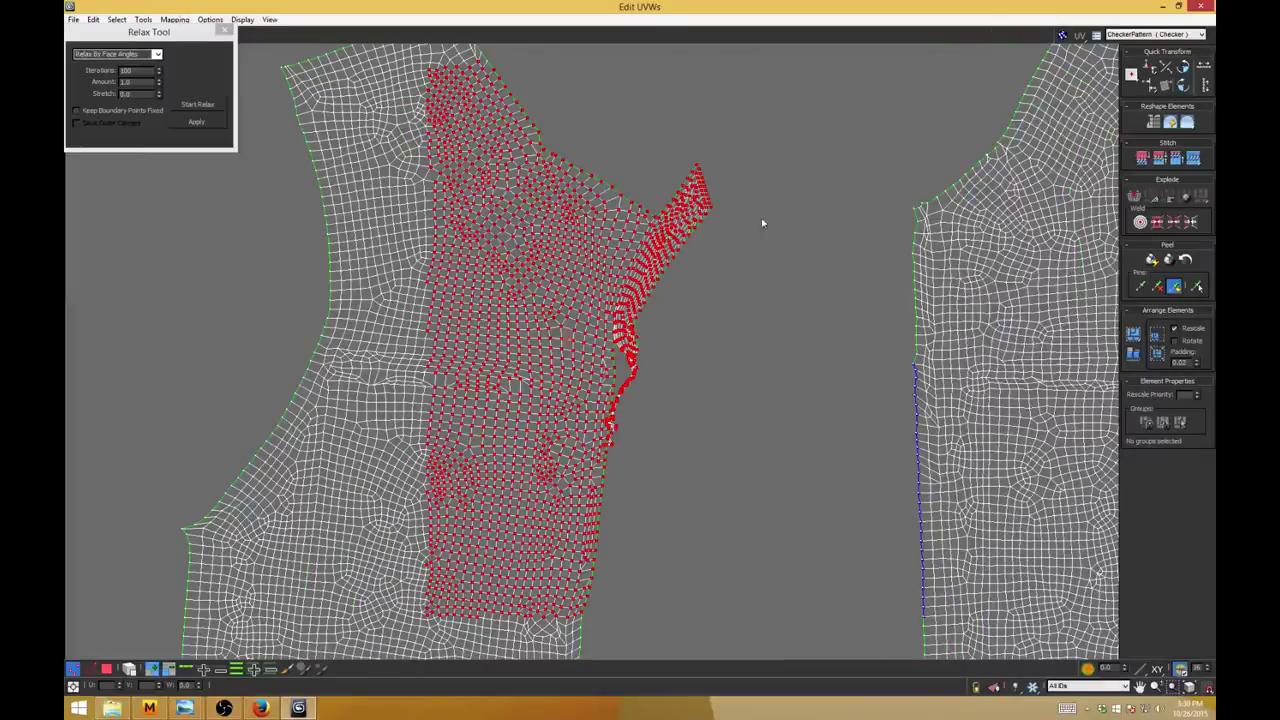
Step: Undo the relax and the weld between the fragment and the front panel, and close the Relax Tool
click(756, 218)
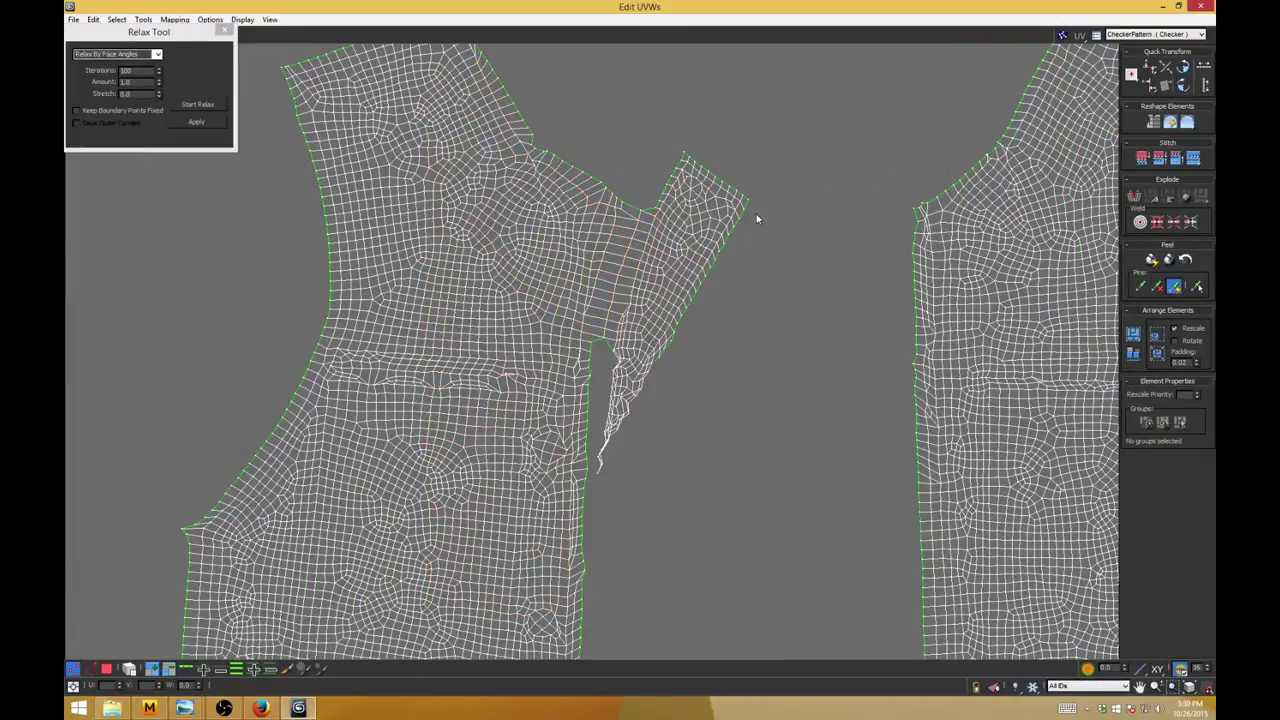
key(ctrl+z)
key(ctrl+z)
key(ctrl+z)
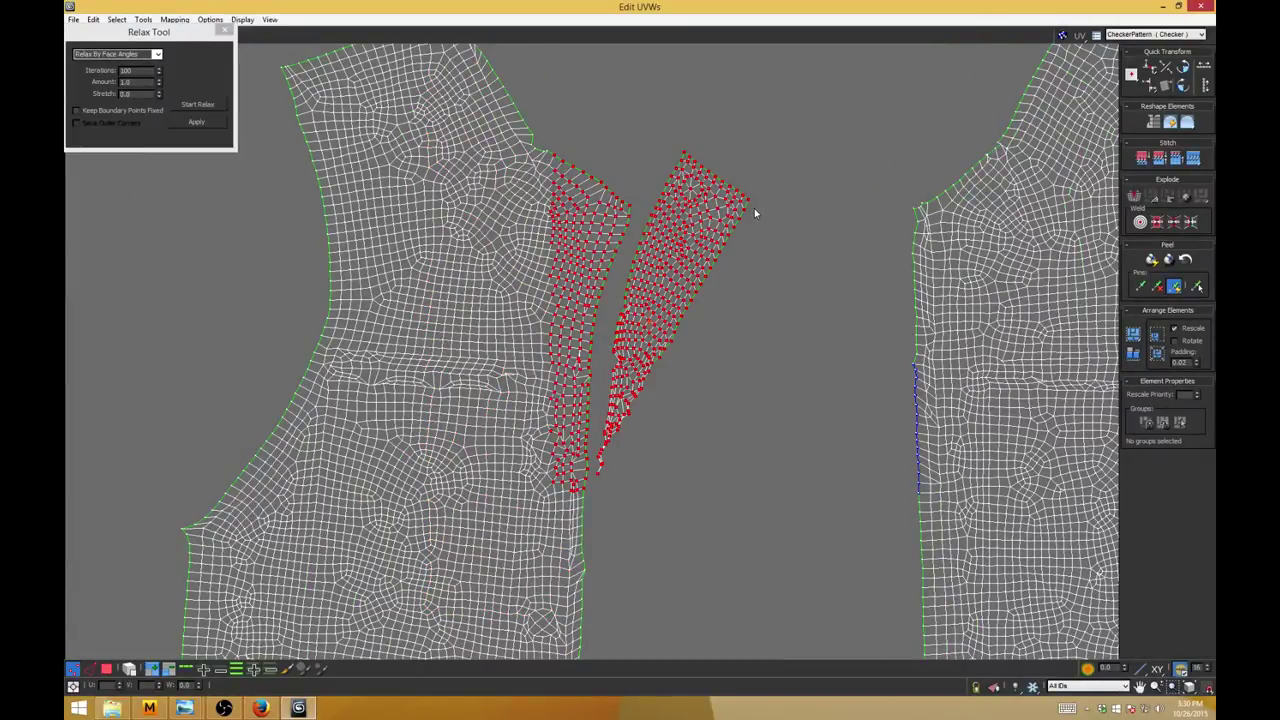
key(ctrl+z)
click(224, 31)
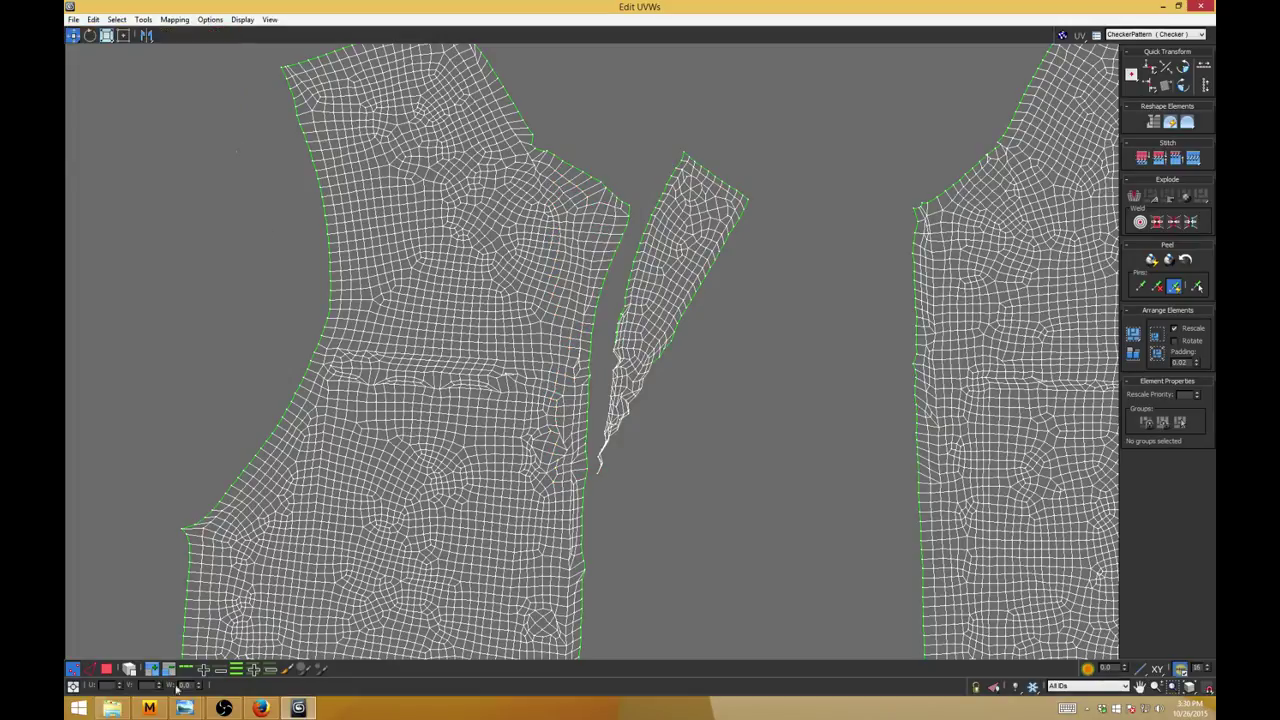
Step: With element selection on, select the loose triangular fragment, move it against the front panel's edge and rotate it slightly to match, using the freeform gizmo
click(129, 669)
drag(752, 136, 690, 233)
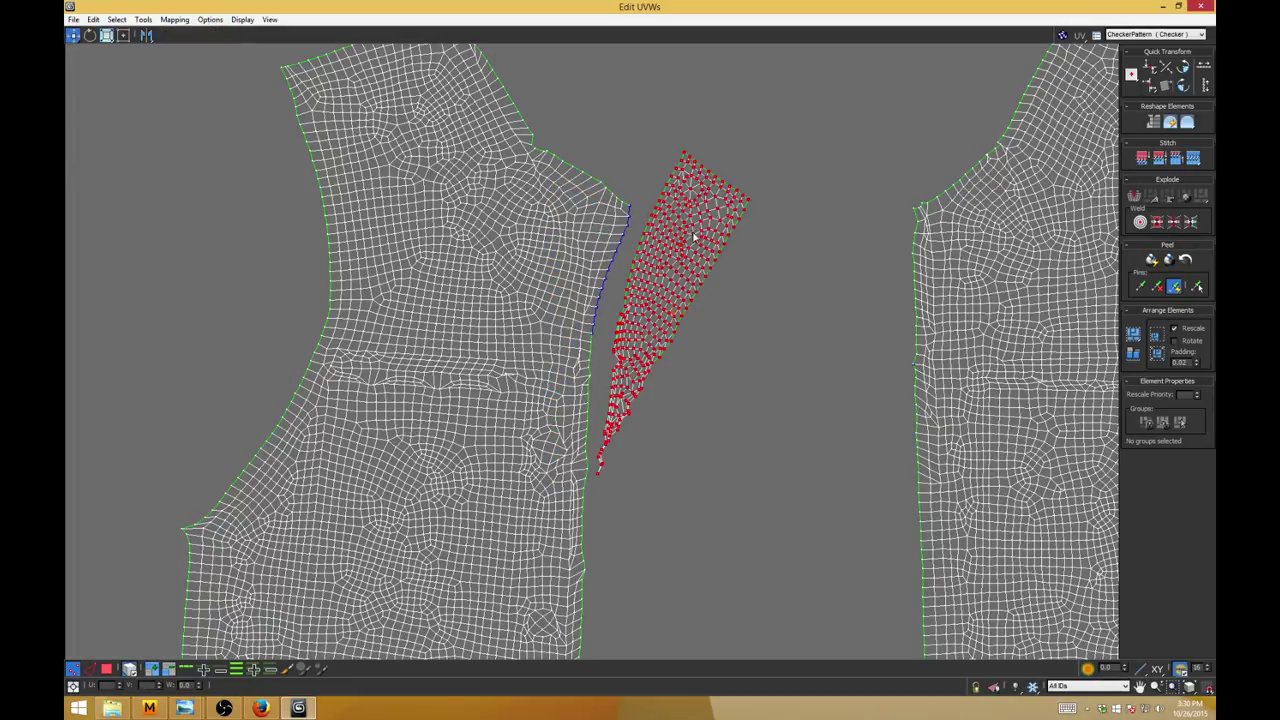
scroll(697, 231, up, 3)
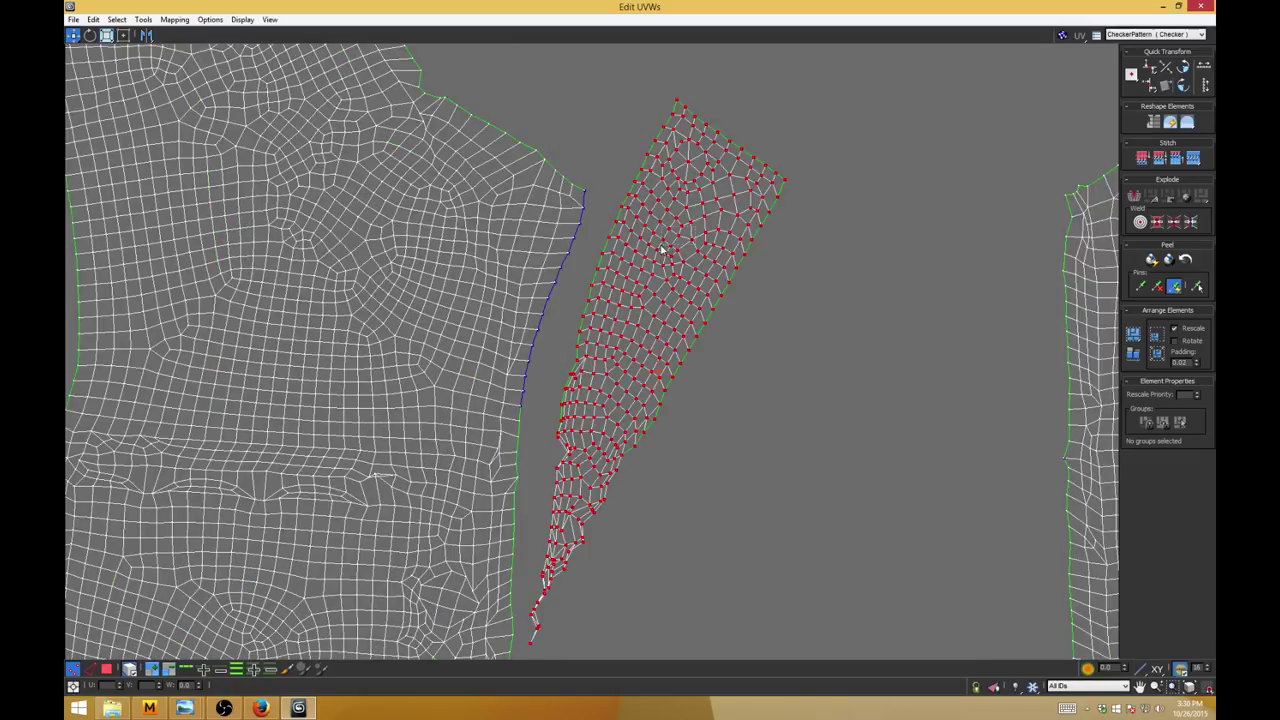
click(124, 36)
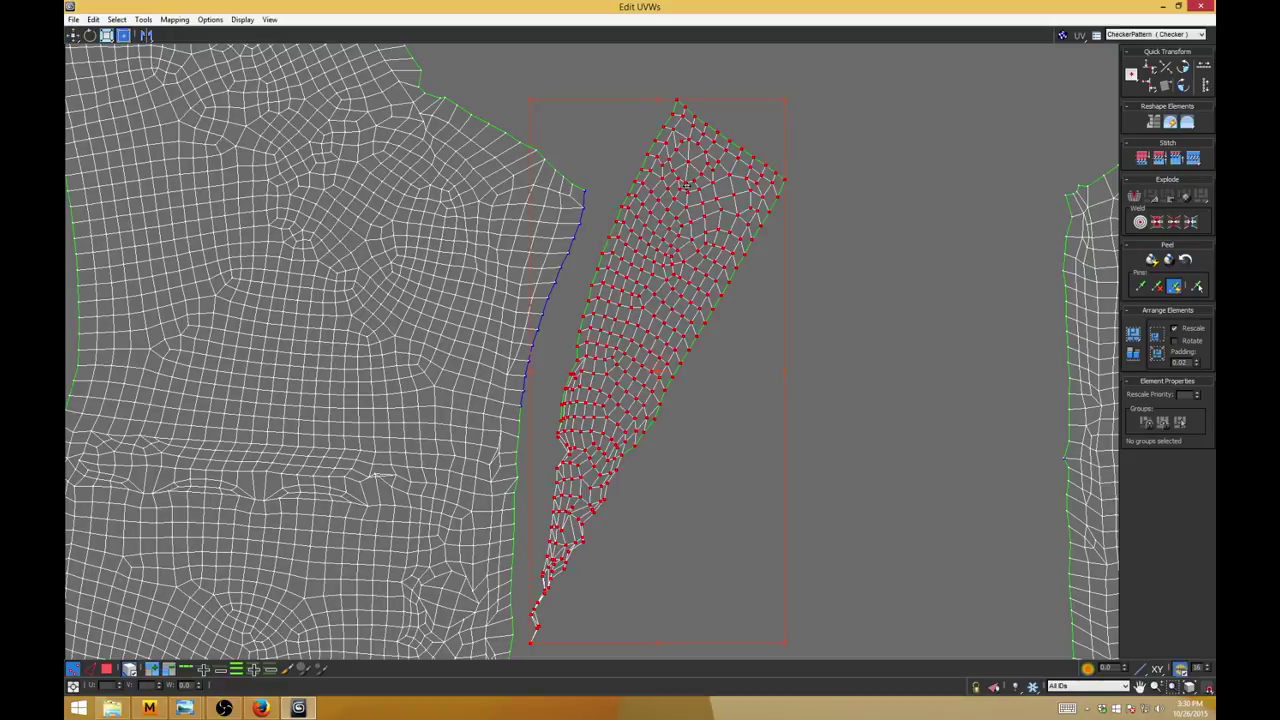
drag(679, 185, 635, 194)
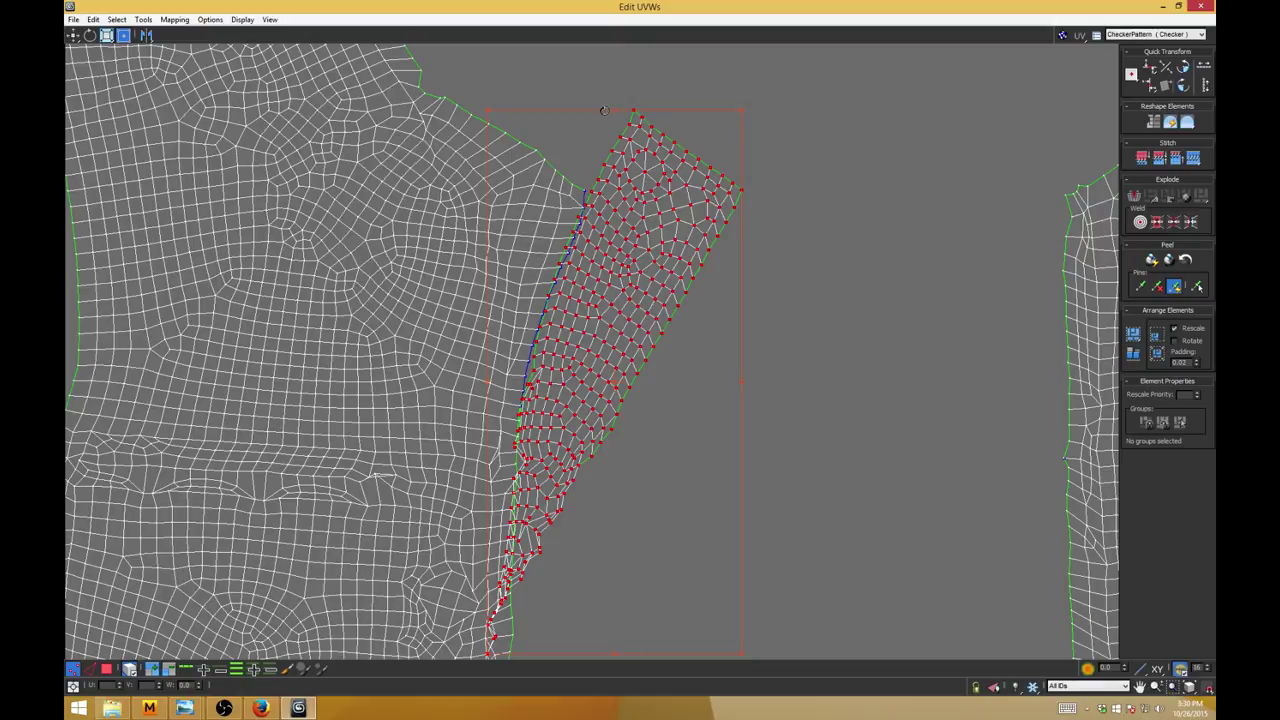
drag(604, 110, 632, 241)
click(386, 563)
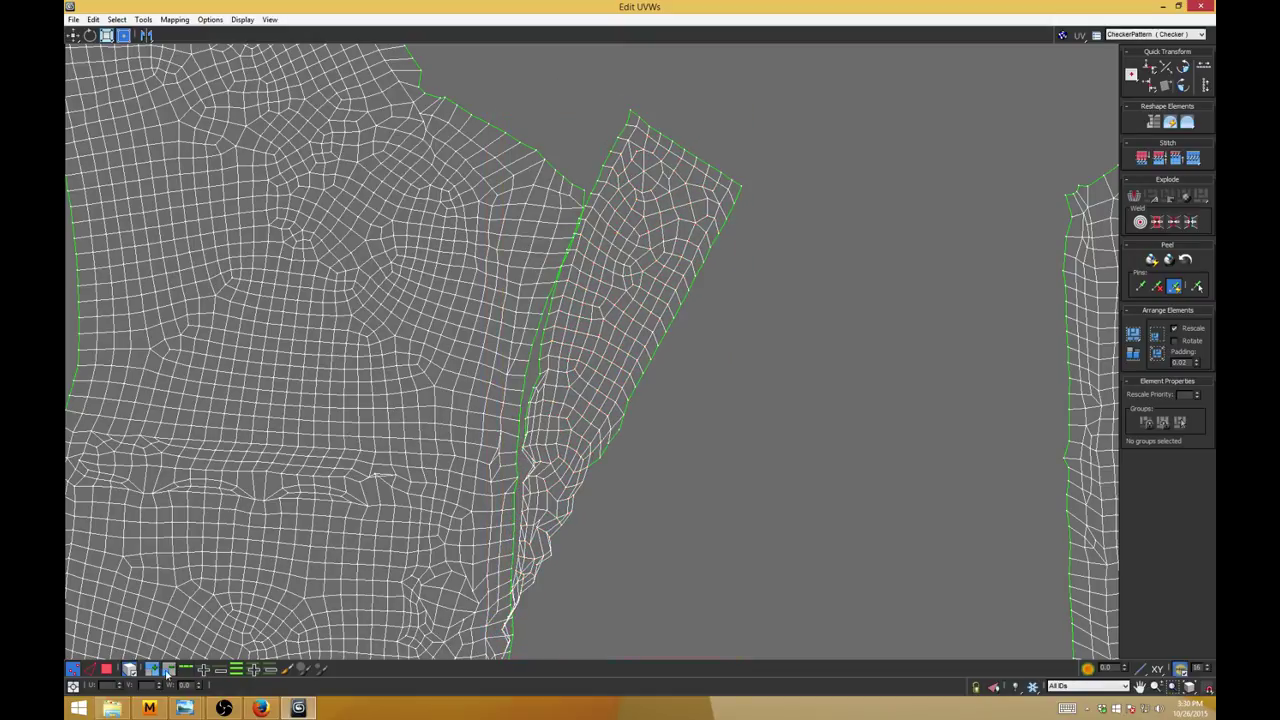
Step: Select the front panel's upper corner vertex to find its match, and move the whole fragment slightly upward along the panel's edge with element selection on
click(131, 671)
click(581, 192)
middle_drag(586, 253, 606, 289)
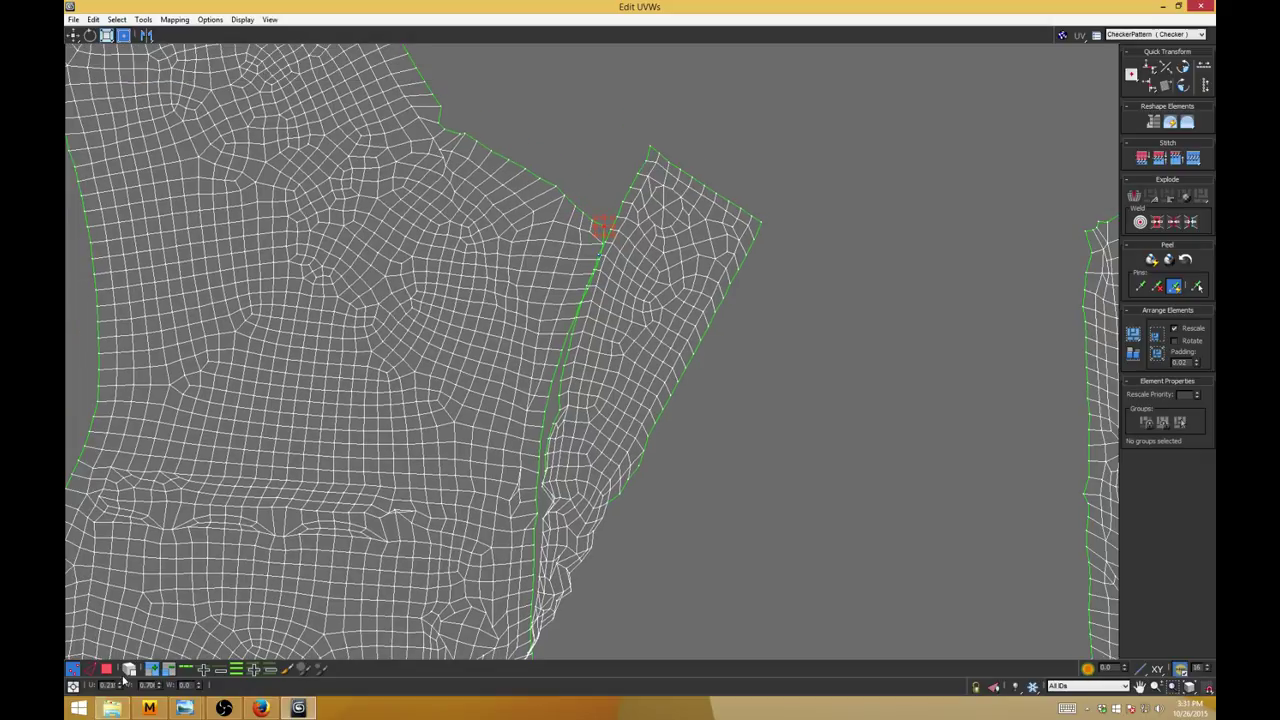
click(130, 671)
drag(673, 281, 677, 243)
scroll(660, 272, up, 2)
Step: With element selection off, select the vertices on both sides of the upper seam between the front panel and the fragment
click(130, 669)
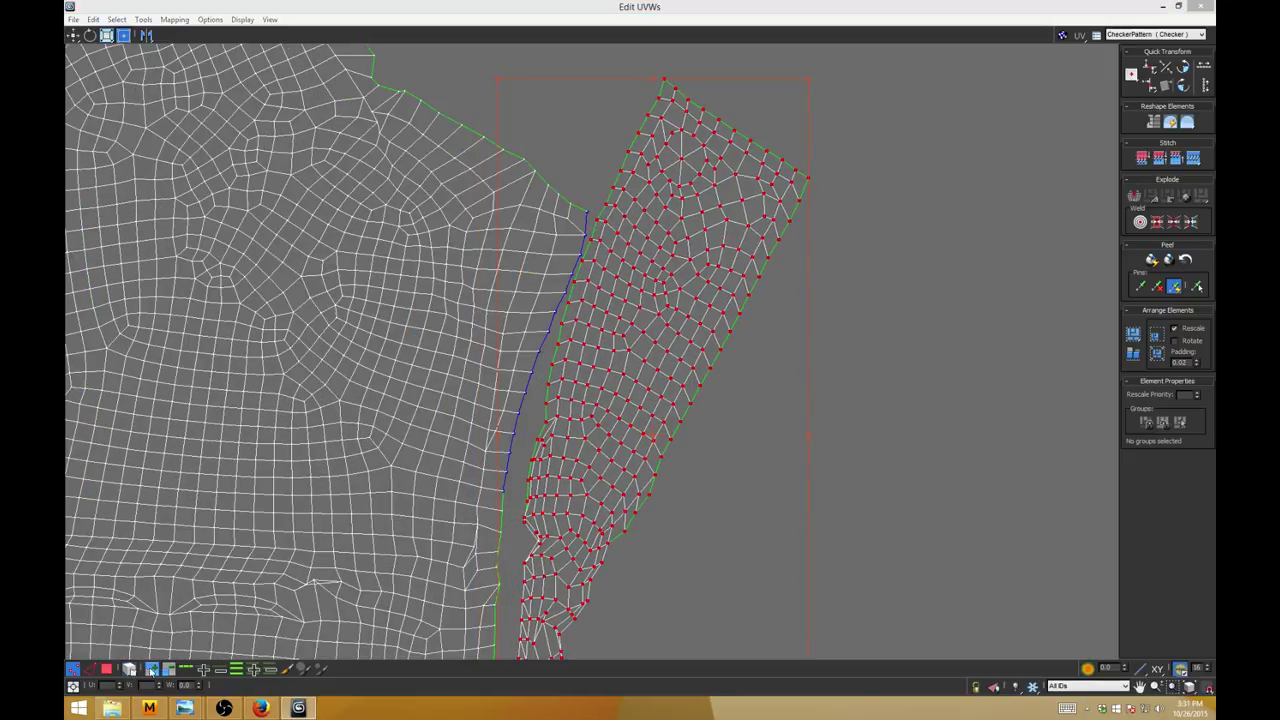
click(901, 276)
click(597, 221)
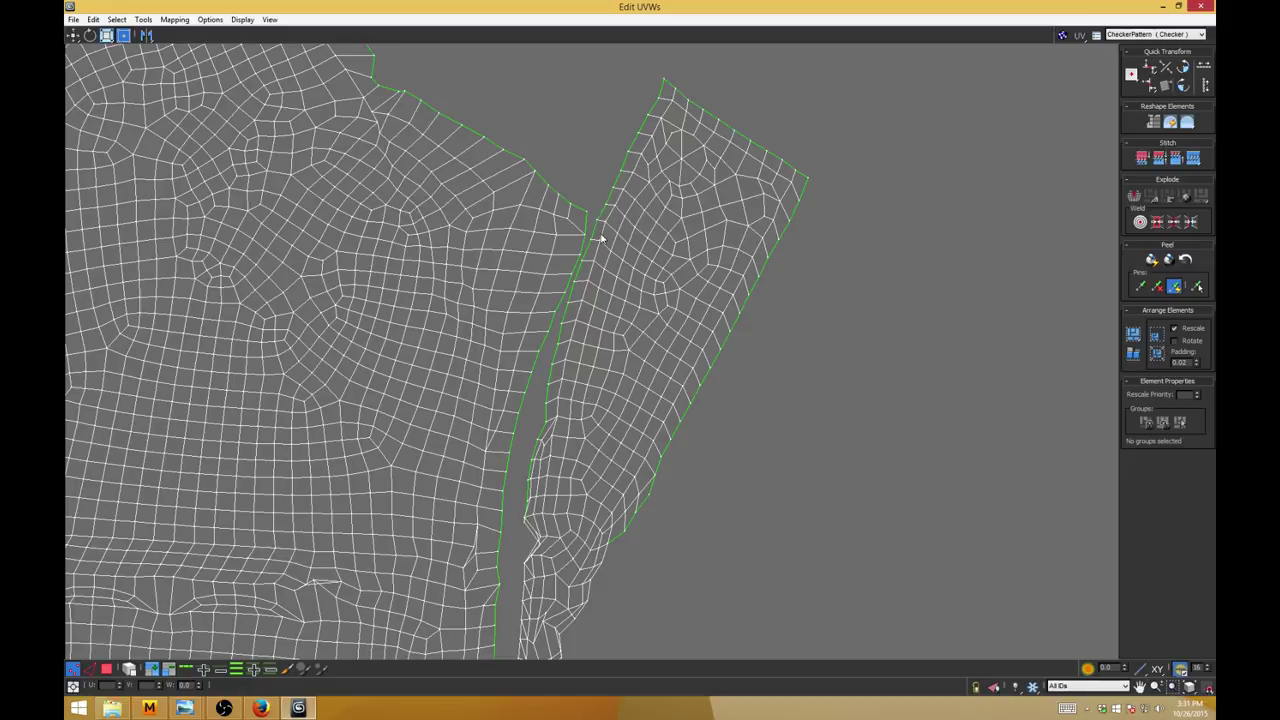
scroll(593, 169, up, 2)
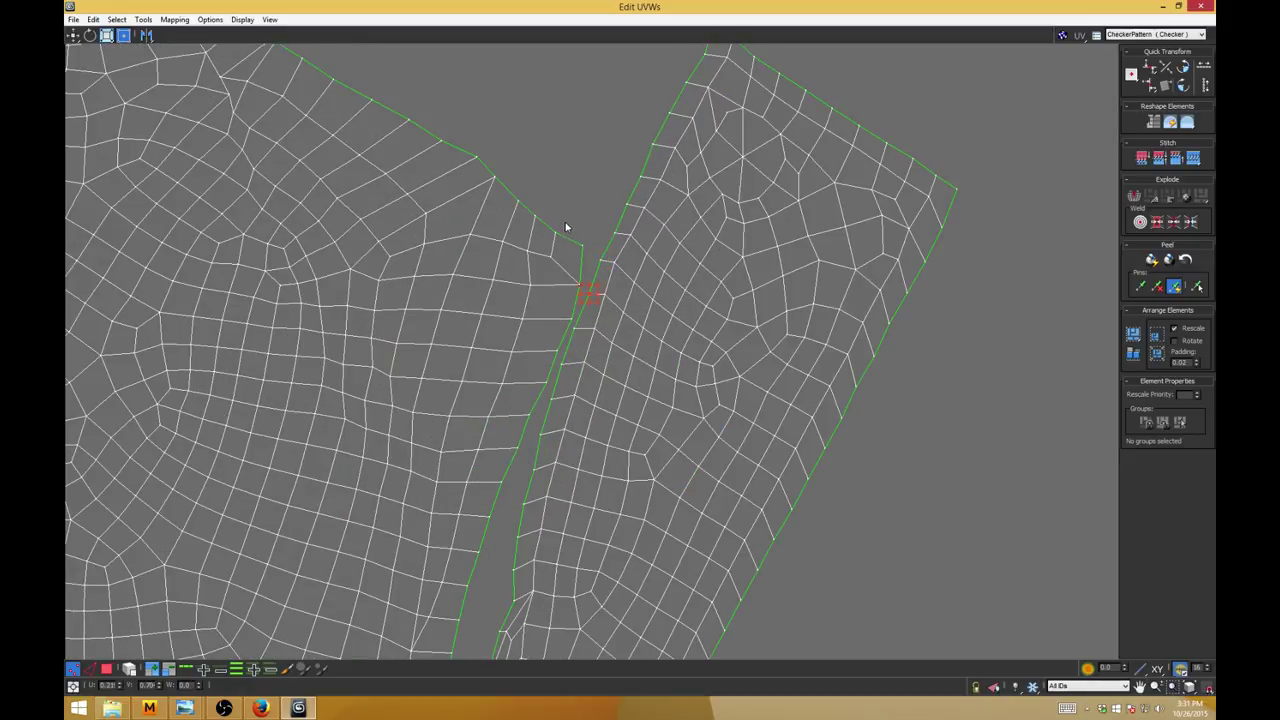
drag(565, 223, 609, 378)
ctrl+drag(401, 632, 401, 632)
middle_drag(618, 420, 657, 227)
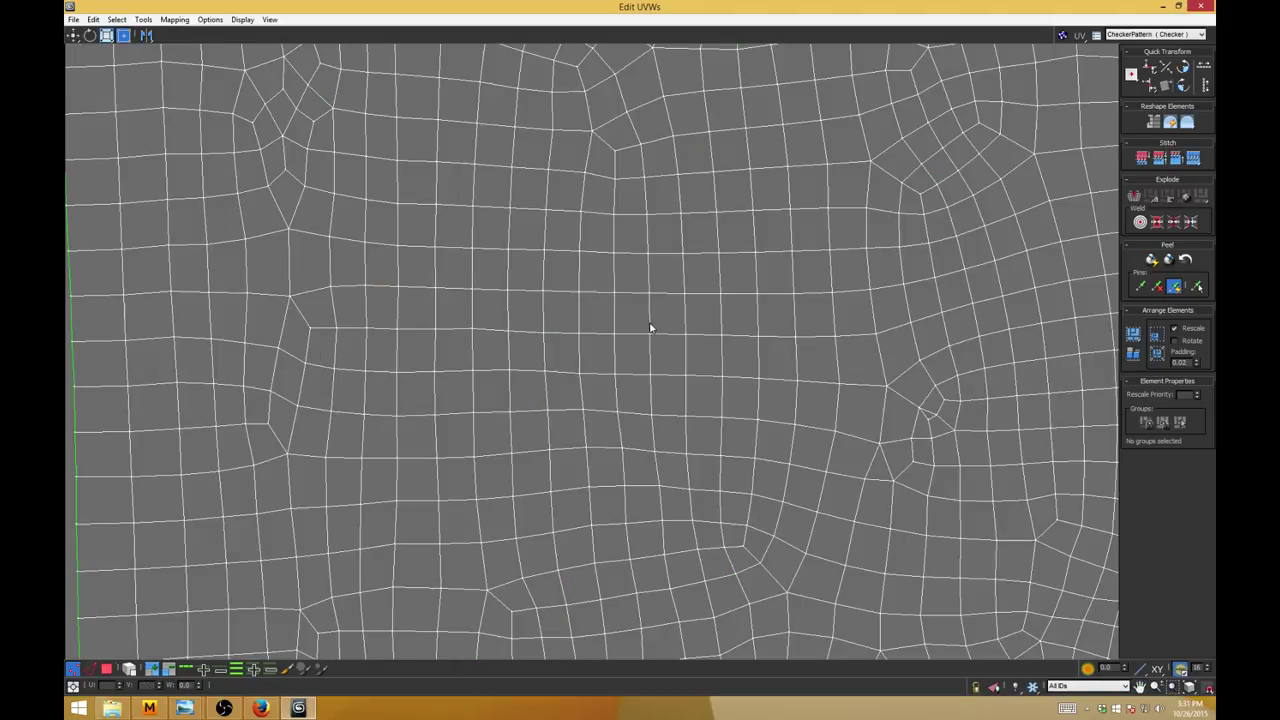
scroll(677, 417, down, 5)
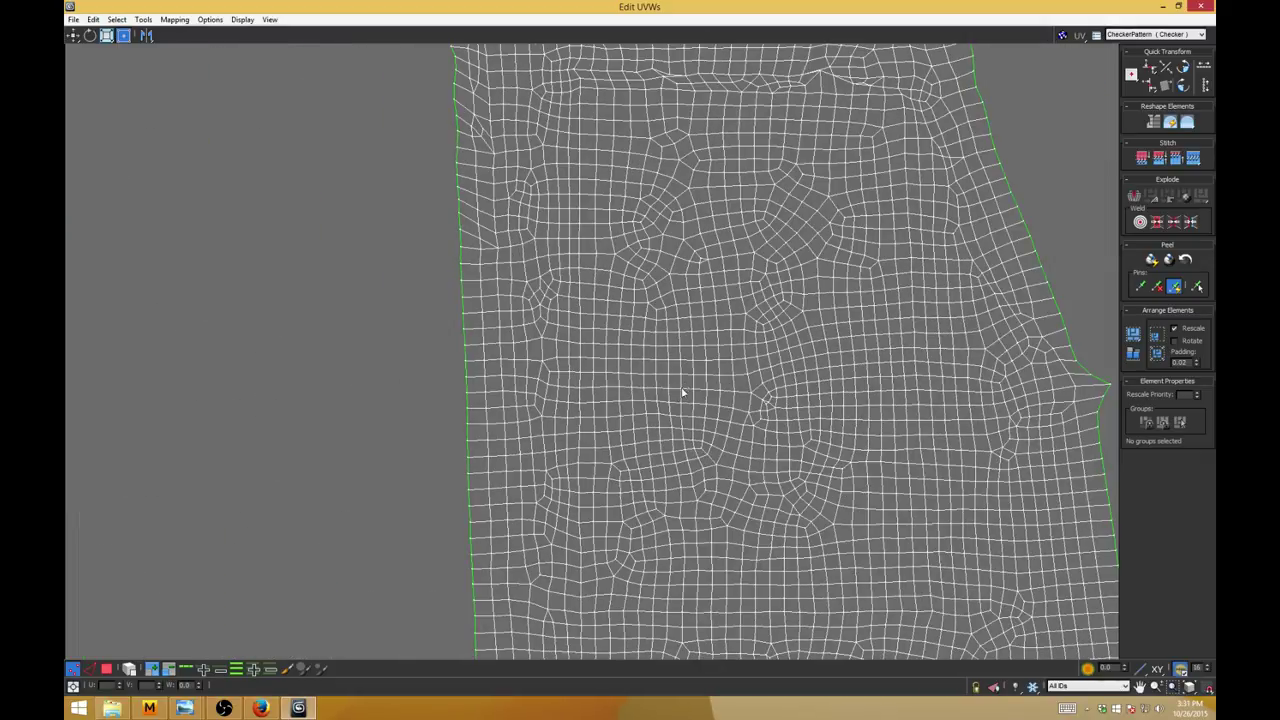
scroll(725, 420, down, 4)
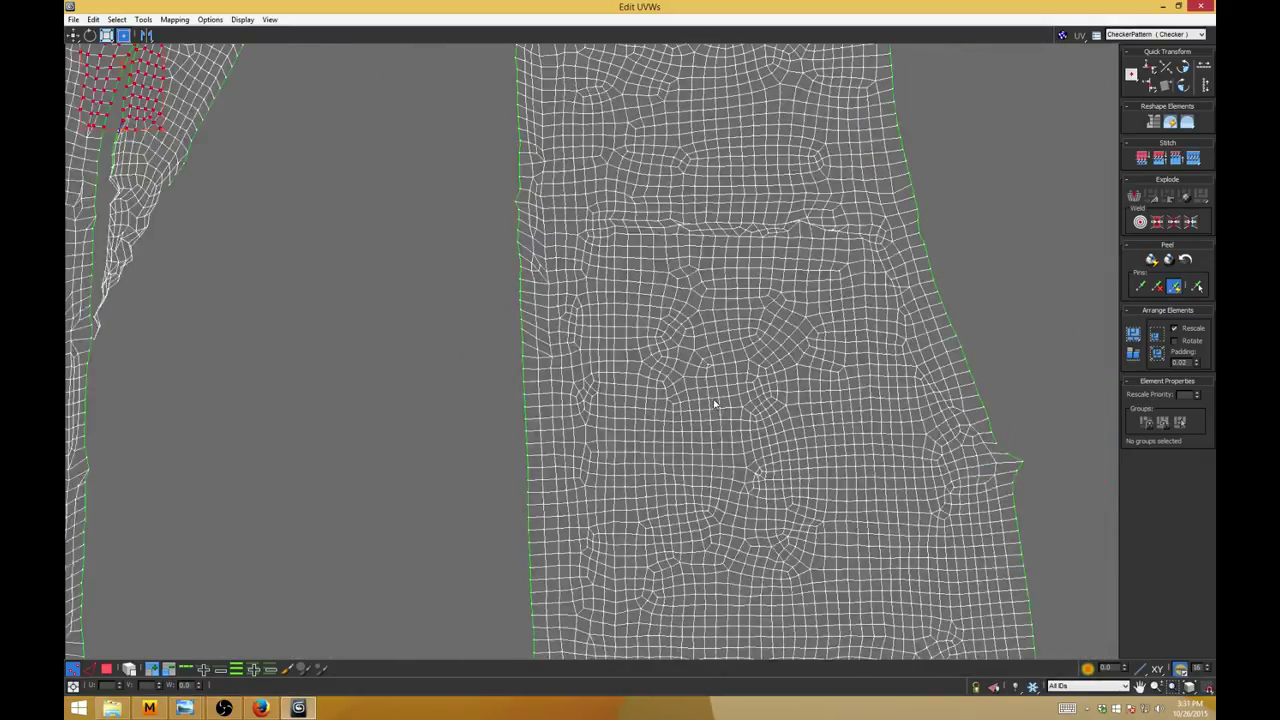
middle_drag(306, 247, 545, 464)
scroll(493, 350, up, 3)
scroll(489, 385, up, 3)
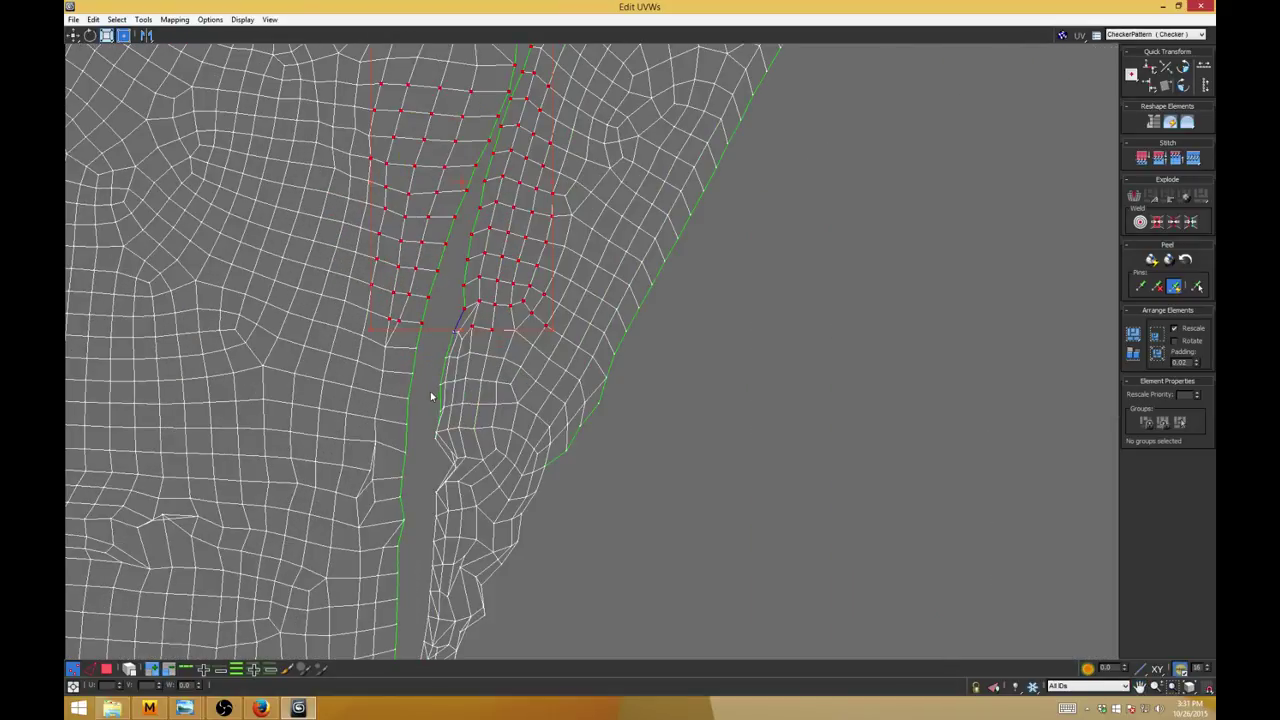